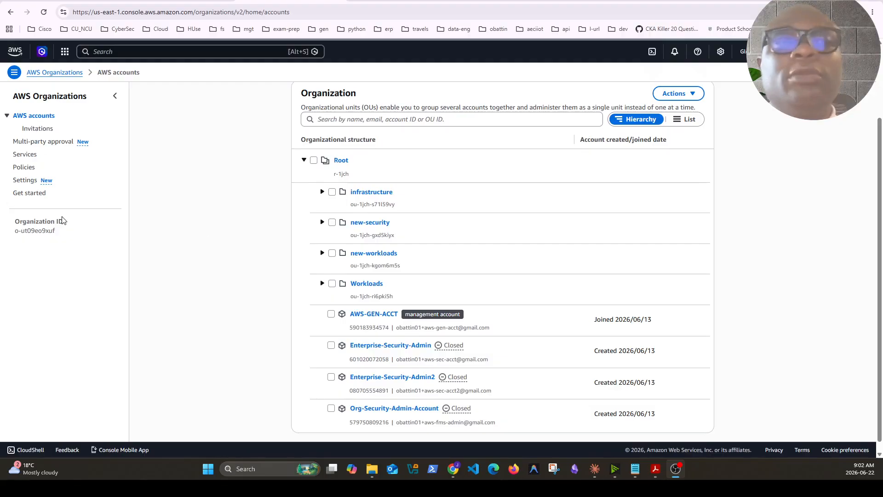
left_click_drag(14, 221, 70, 235)
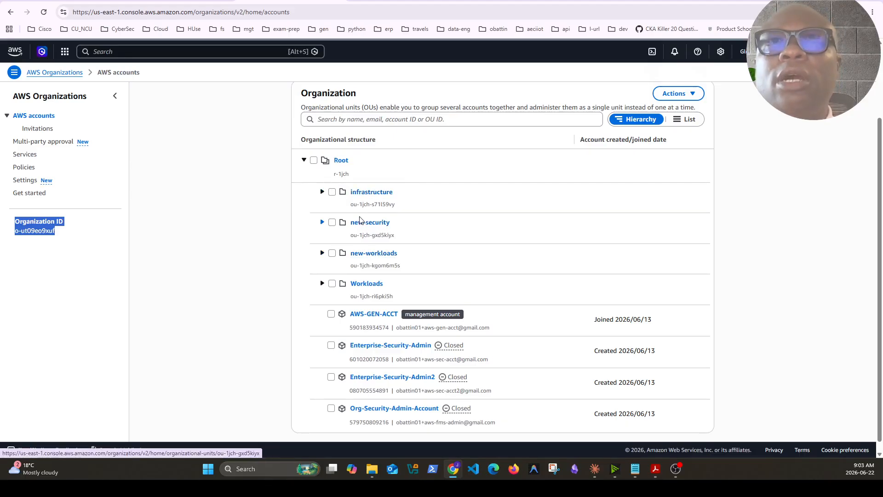
left_click(314, 161)
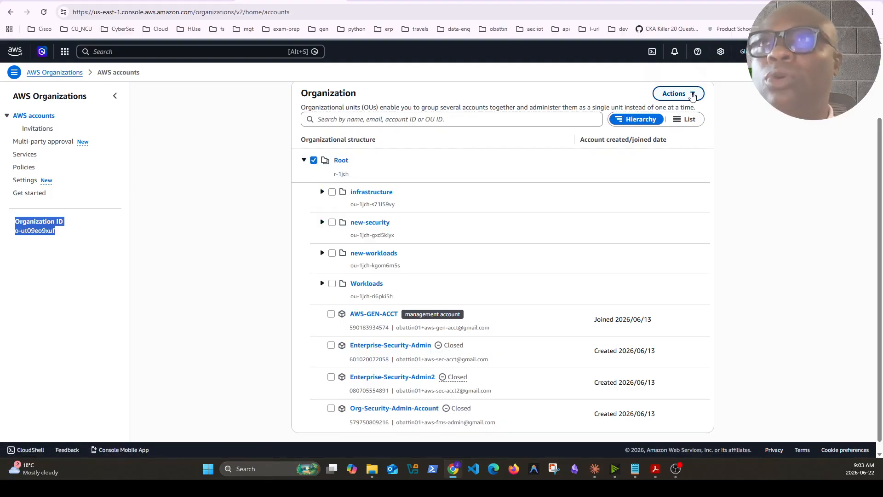
left_click(693, 94)
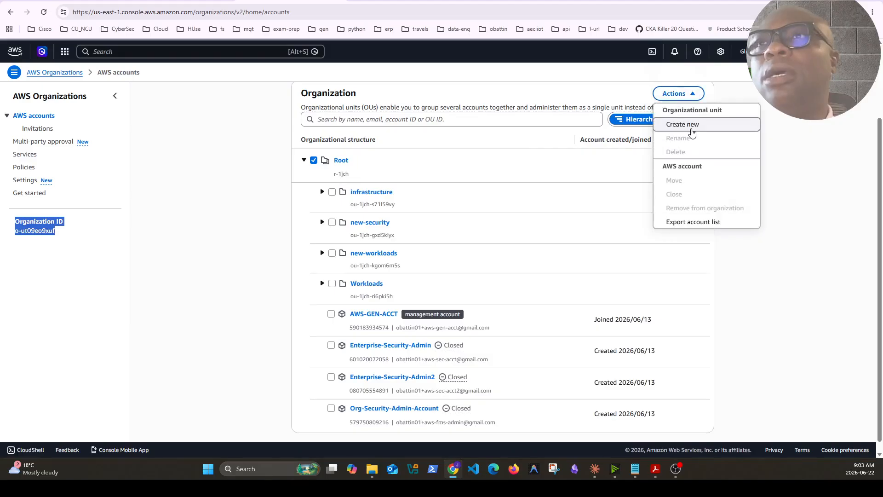
left_click(693, 132)
left_click(366, 198)
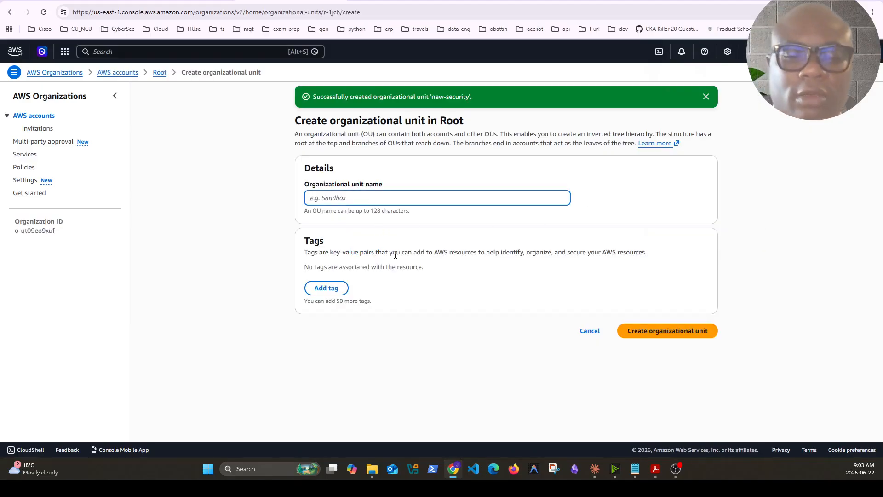
type("infra")
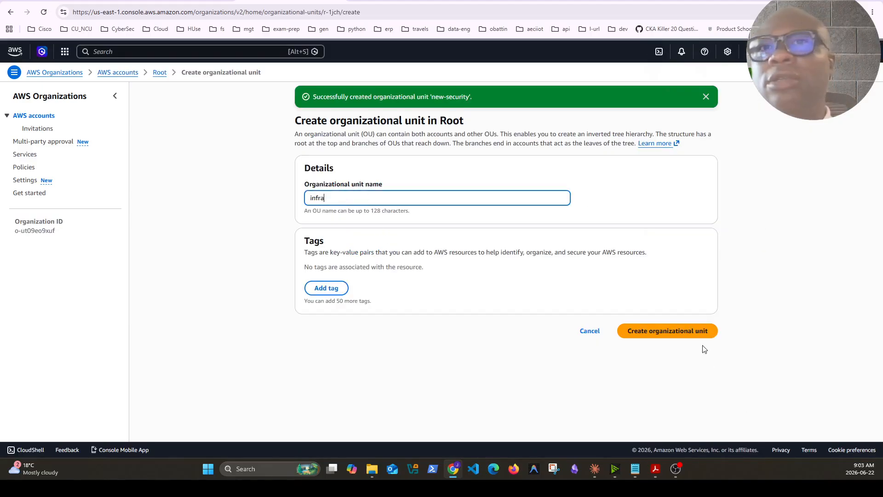
left_click(589, 331)
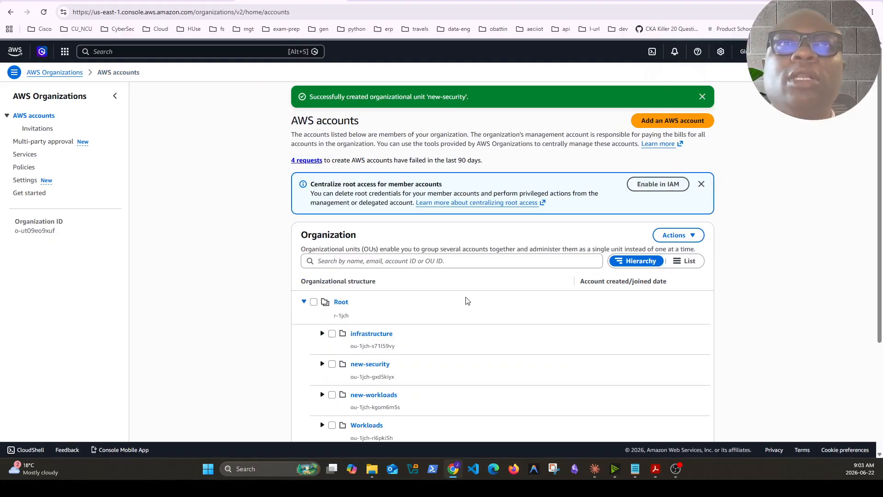
scroll(467, 303, "down", 2)
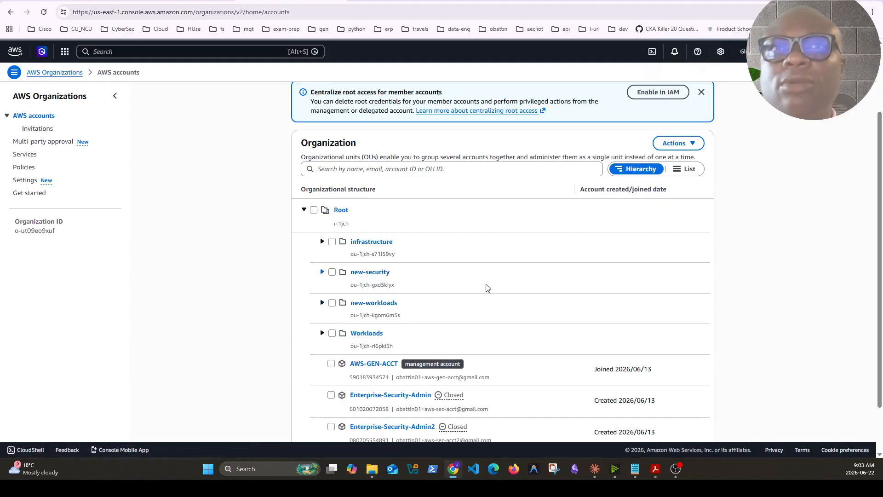
left_click(322, 242)
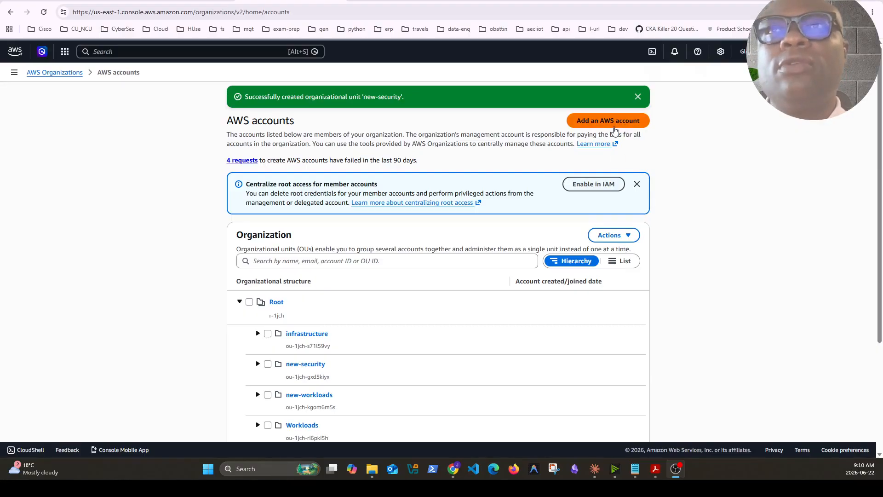
left_click(628, 237)
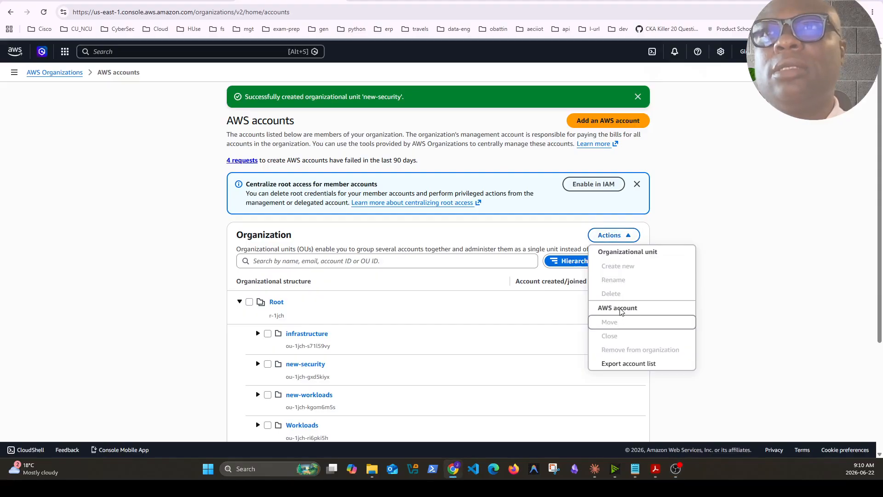
Start adding a newly created AWS account to the organization and enter the account owner's email address
left_click(637, 121)
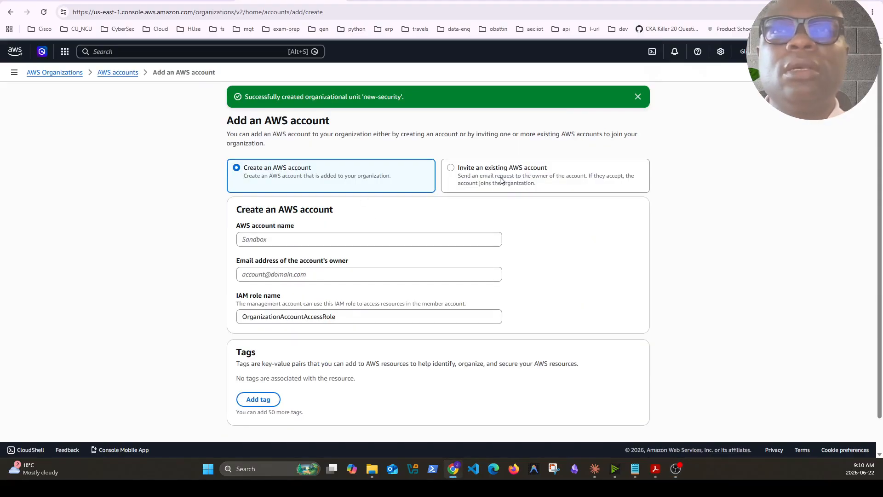
left_click(489, 177)
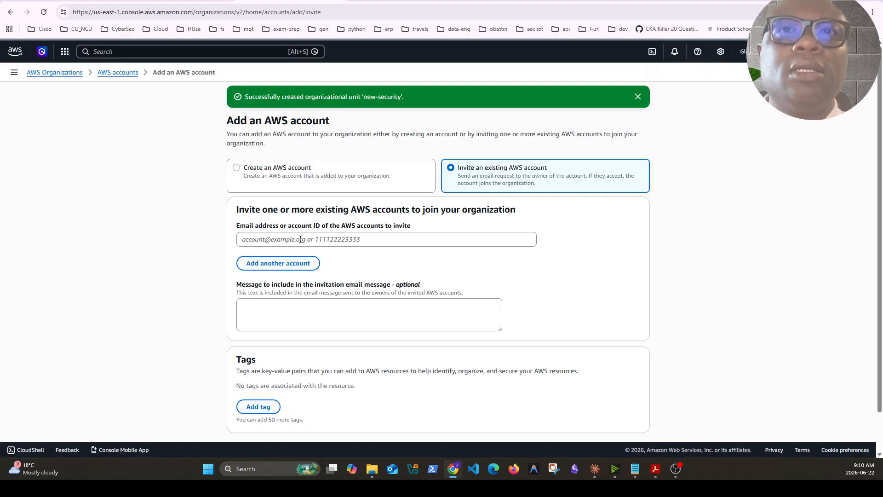
left_click(289, 186)
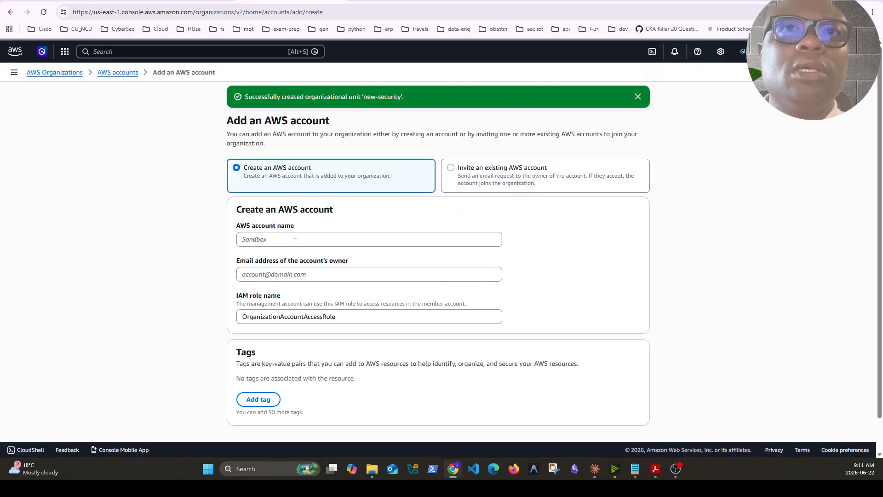
left_click(295, 239)
key("ctrl+v")
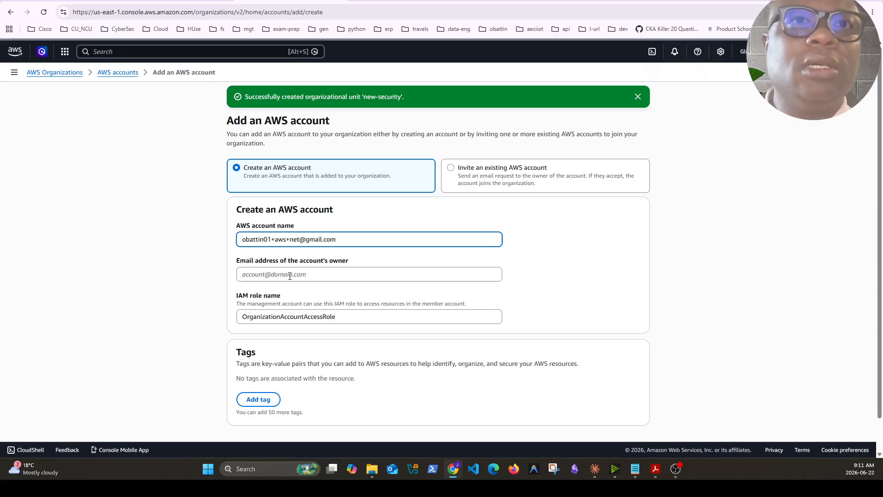
key("ctrl+a")
key("ctrl+x")
left_click(268, 272)
key("ctrl+v")
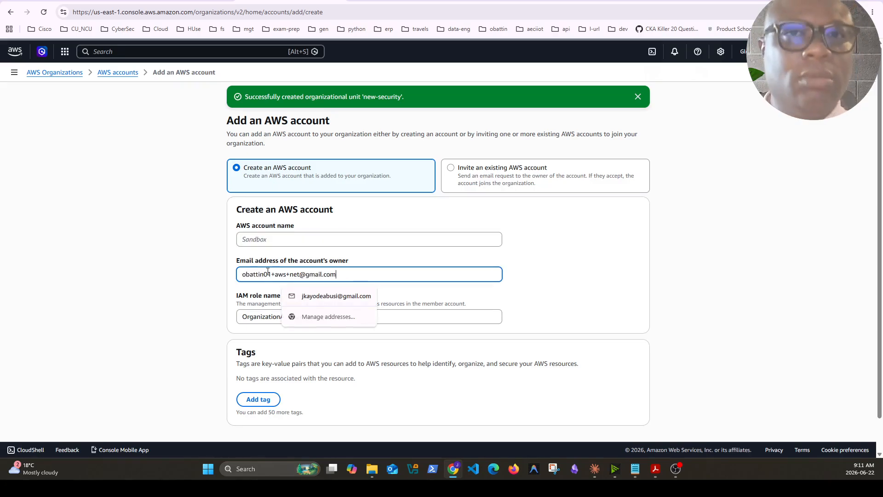
Name the new AWS account network and submit its creation request with the OrganizationAccountAccessRole IAM role
left_click(288, 239)
type("network")
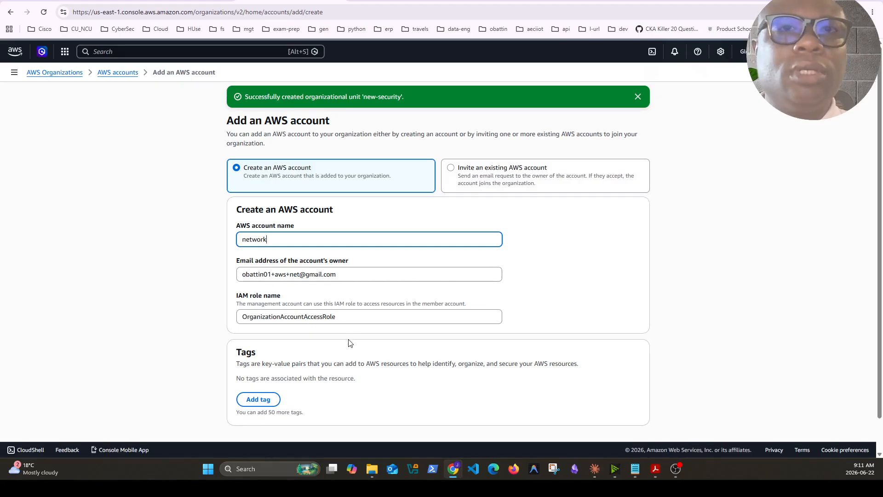
scroll(351, 345, "down", 1)
left_click(615, 421)
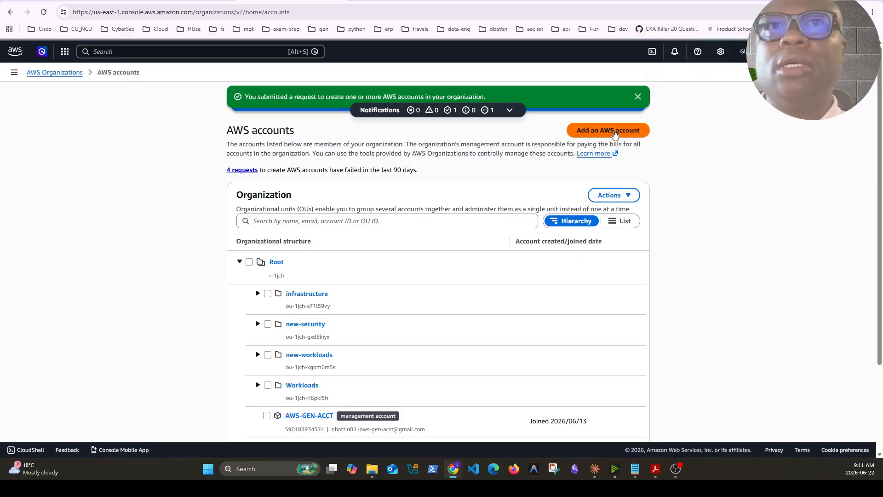
Create another AWS account named production, fill in the owner's email address, and submit the request
left_click(615, 132)
left_click(286, 249)
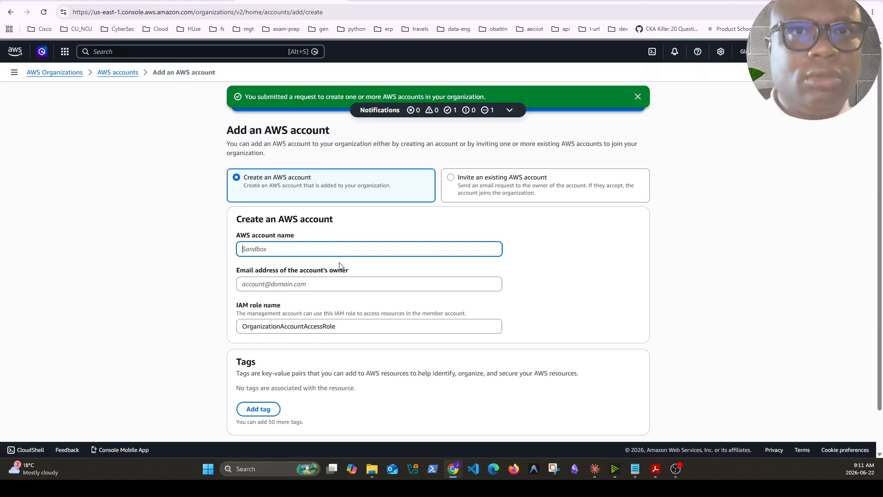
type("production")
left_click(299, 284)
left_click(313, 309)
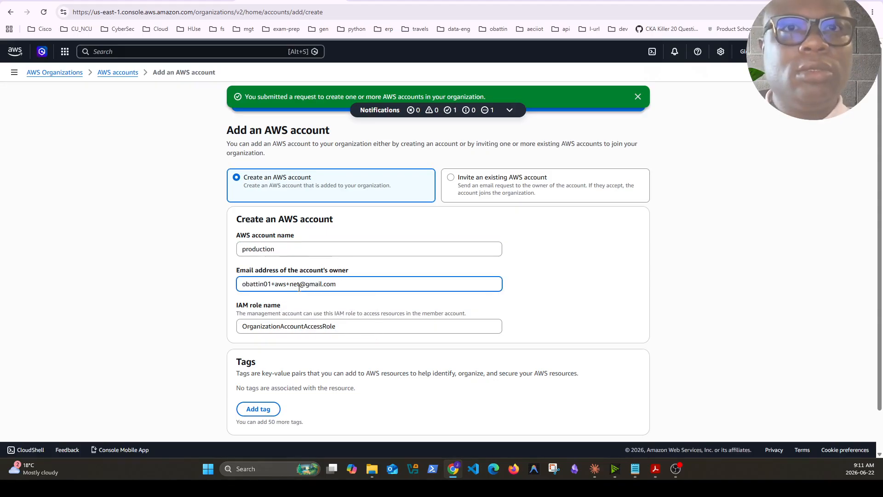
scroll(611, 450, "down", 1)
left_click(599, 417)
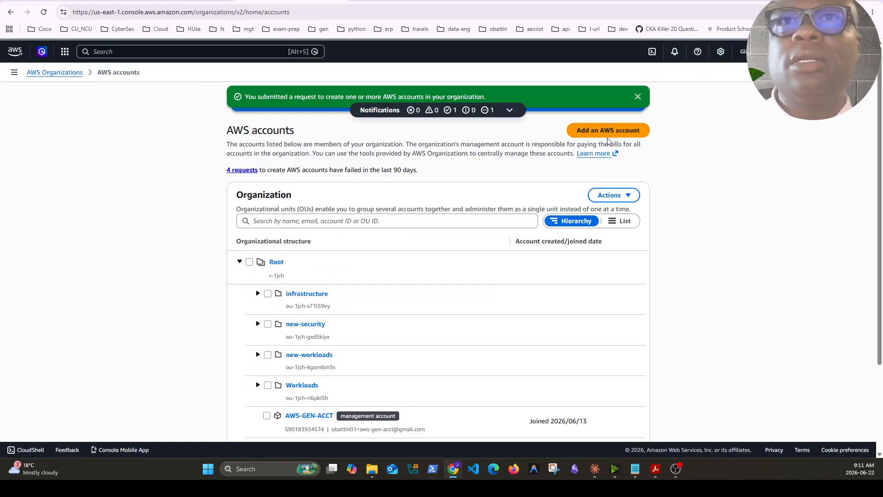
Create an AWS account named development, fill in the owner's email address, and submit the request
left_click(604, 133)
left_click(355, 253)
type("deve")
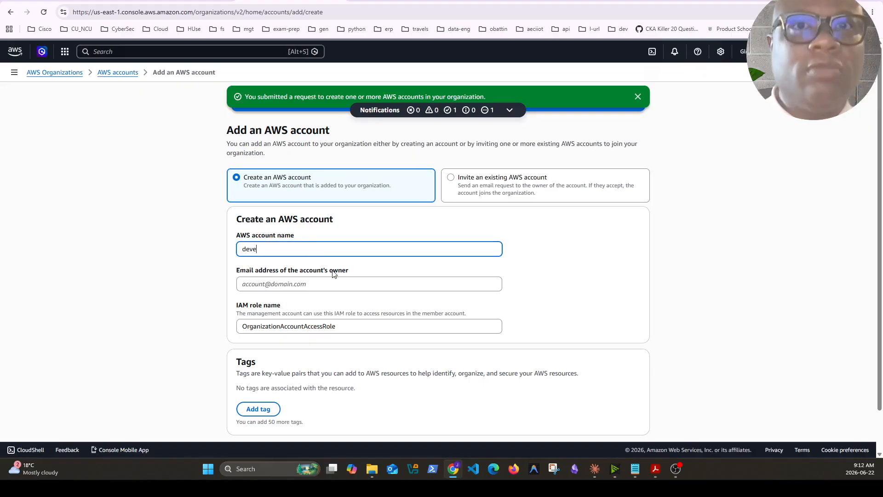
type("lopment")
left_click(322, 284)
left_click(322, 305)
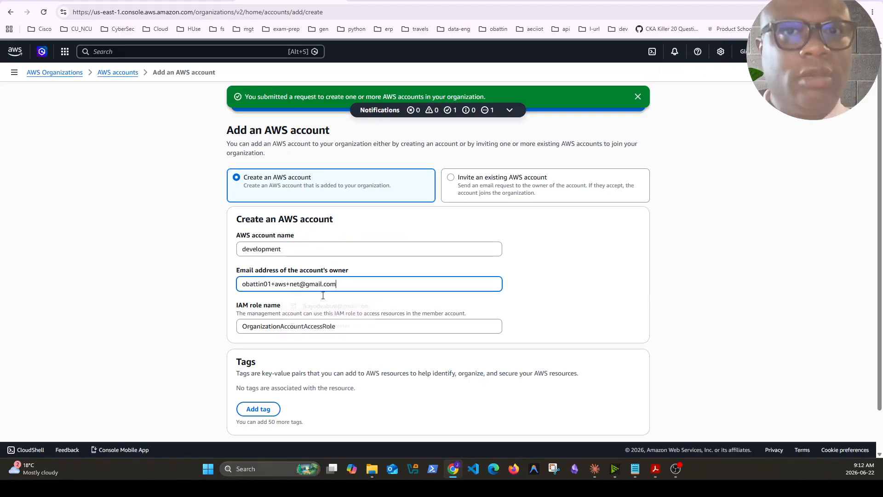
scroll(610, 426, "down", 1)
left_click(609, 416)
Select only the network account under Root and move it to the infrastructure organizational unit
scroll(422, 322, "down", 3)
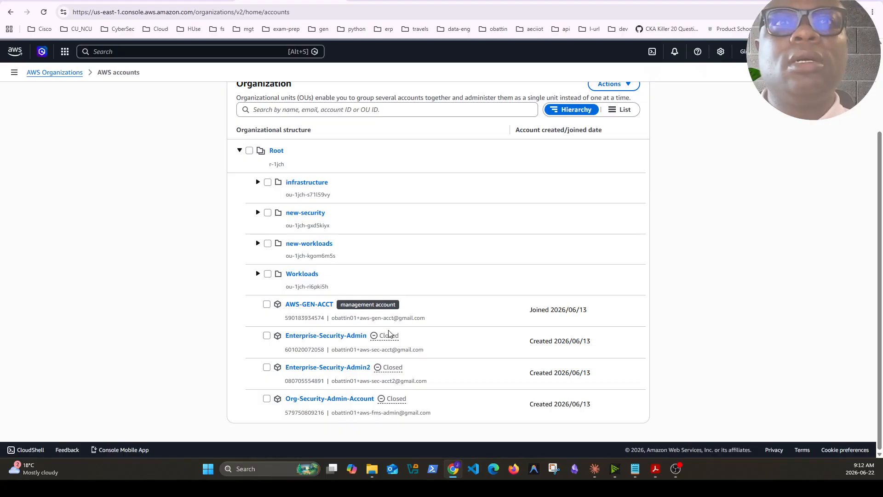
scroll(389, 335, "up", 1)
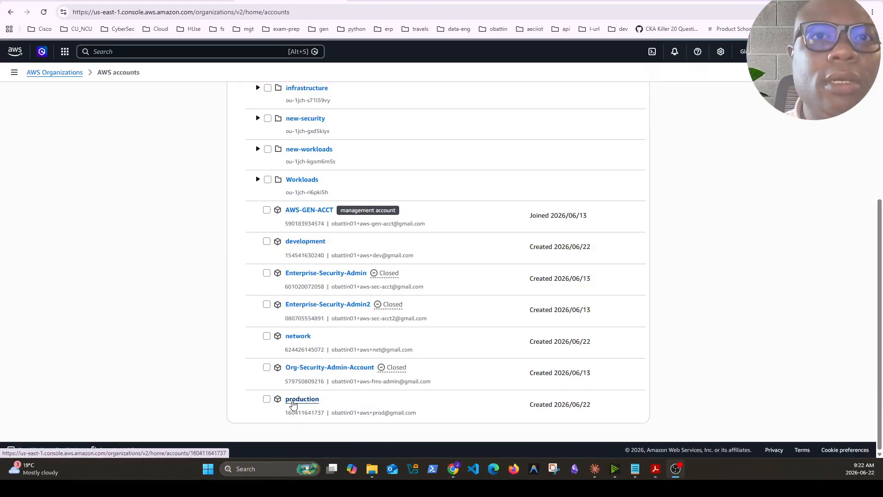
left_click(267, 399)
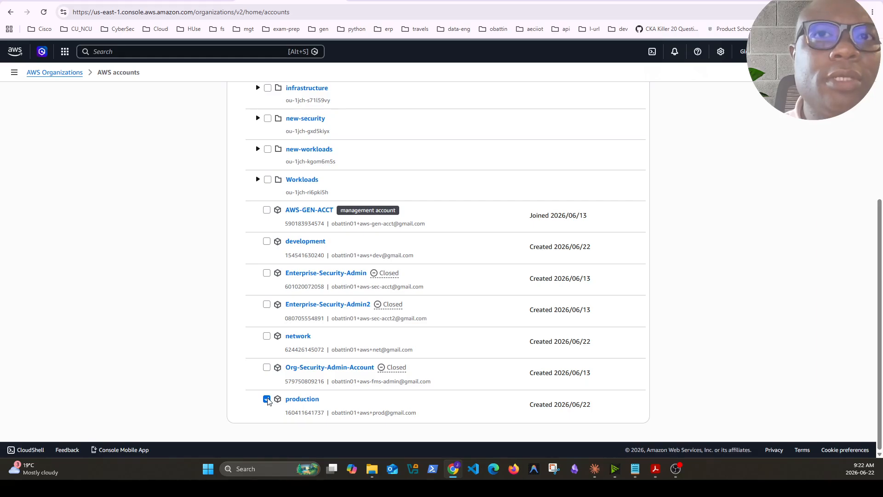
left_click(267, 336)
left_click(267, 242)
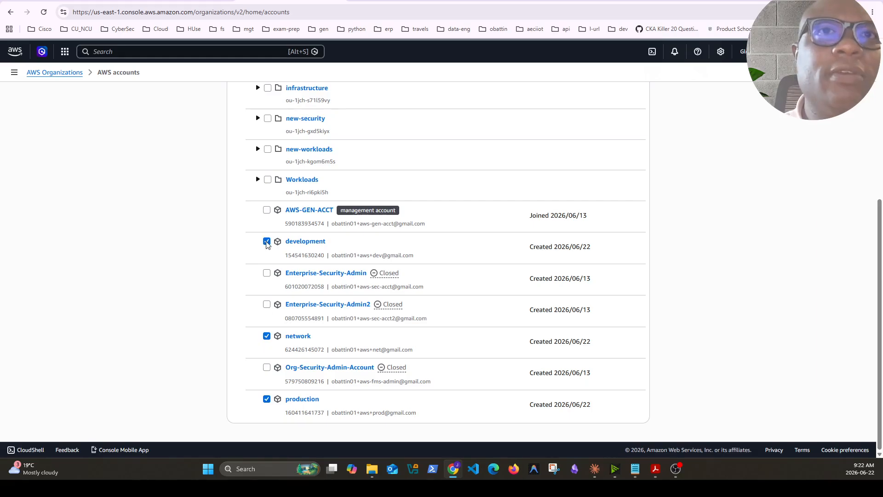
left_click(267, 400)
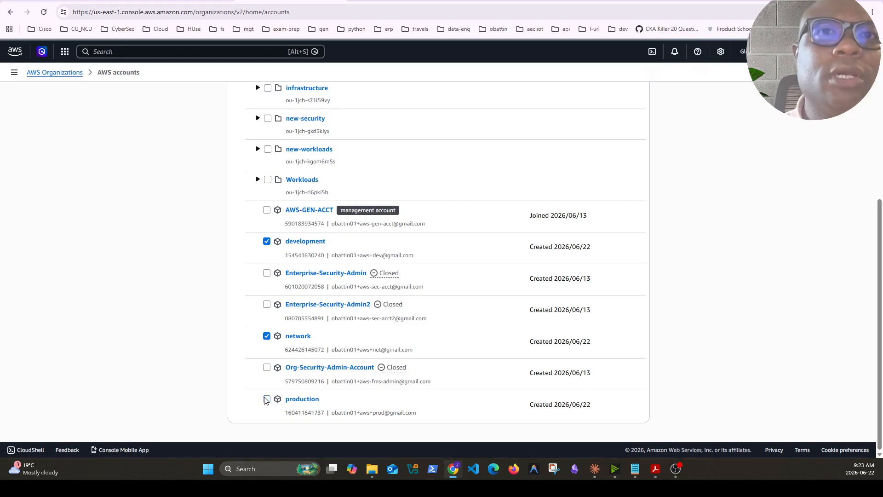
left_click(267, 241)
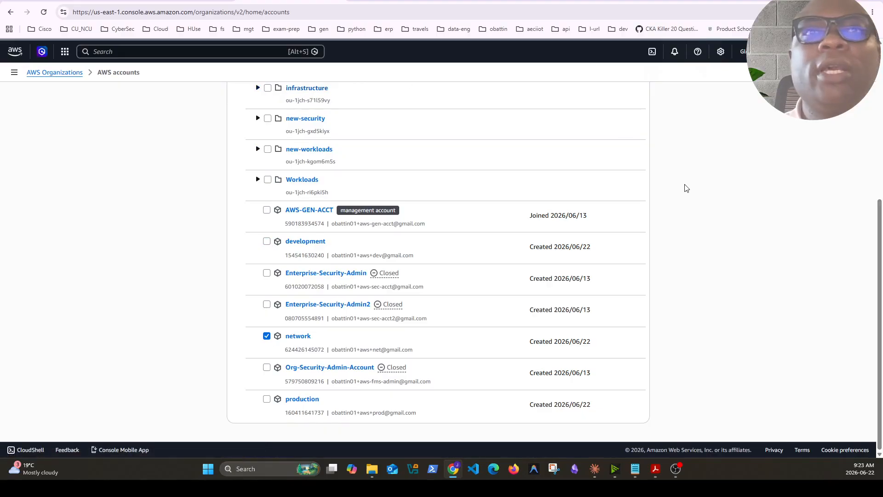
scroll(687, 188, "up", 3)
left_click(614, 128)
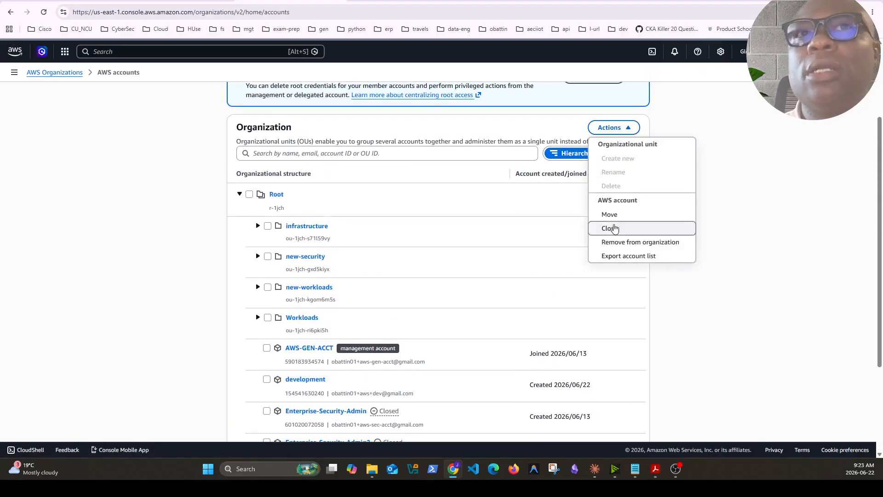
left_click(609, 214)
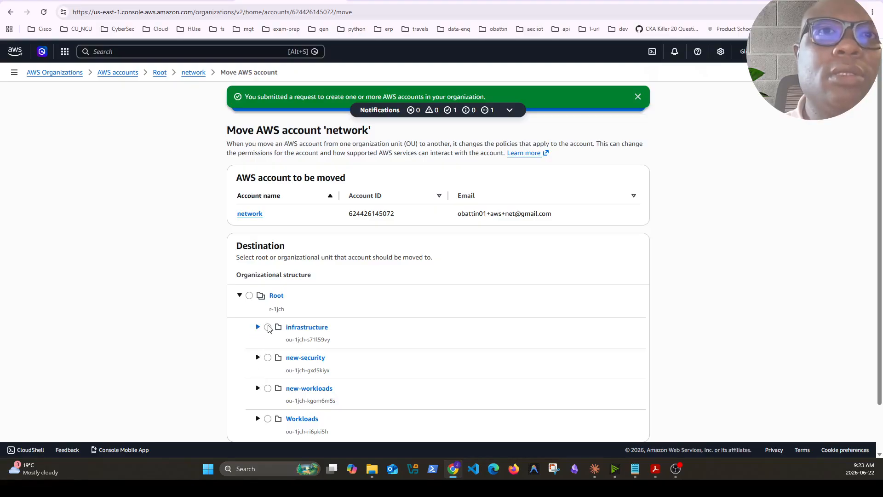
left_click(268, 327)
scroll(460, 345, "down", 2)
left_click(607, 417)
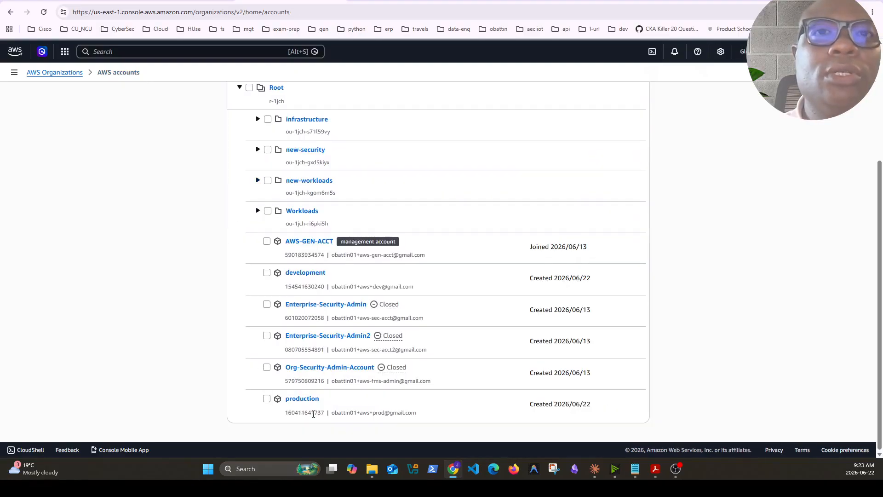
Move the production account from Root to the new-workloads organizational unit
left_click(267, 398)
scroll(684, 285, "up", 4)
left_click(614, 185)
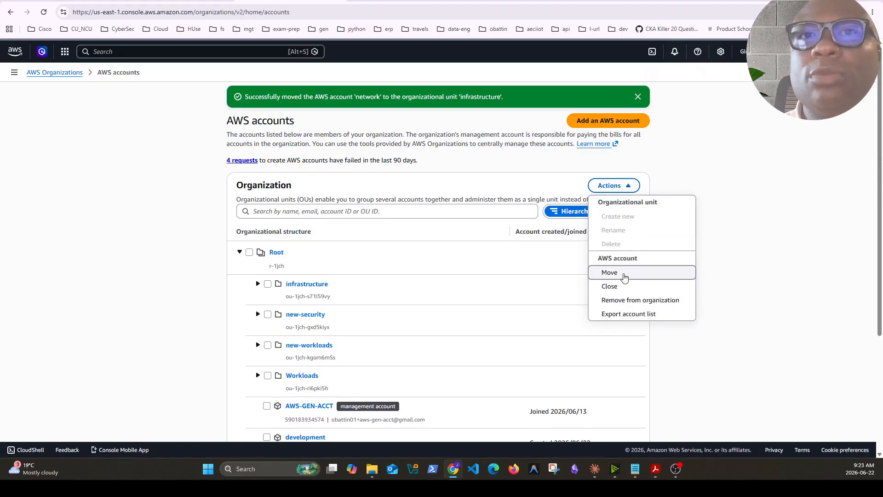
left_click(621, 272)
scroll(471, 370, "down", 3)
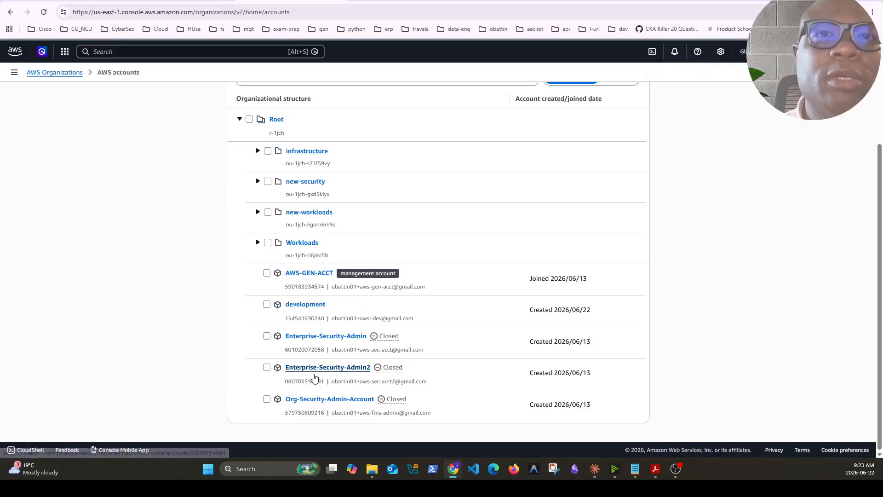
Move the development account to the new-workloads organizational unit and expand the infrastructure unit to check its accounts
left_click(267, 304)
scroll(616, 230, "up", 3)
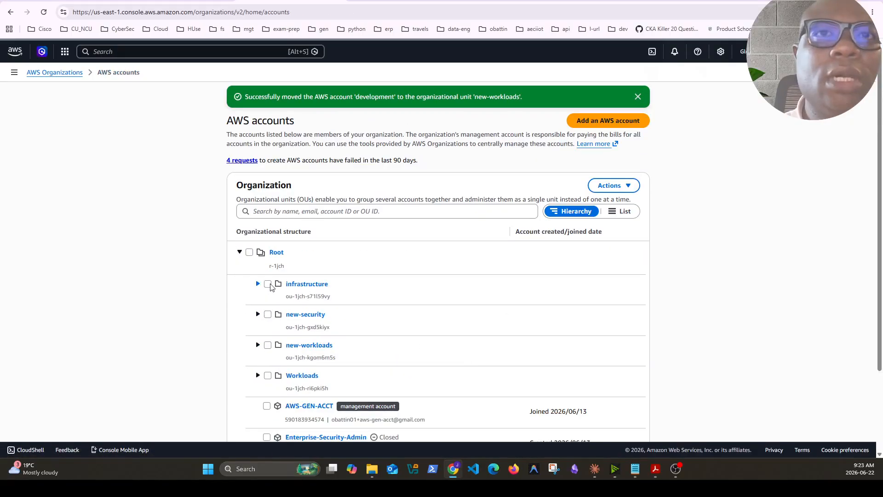
left_click(258, 285)
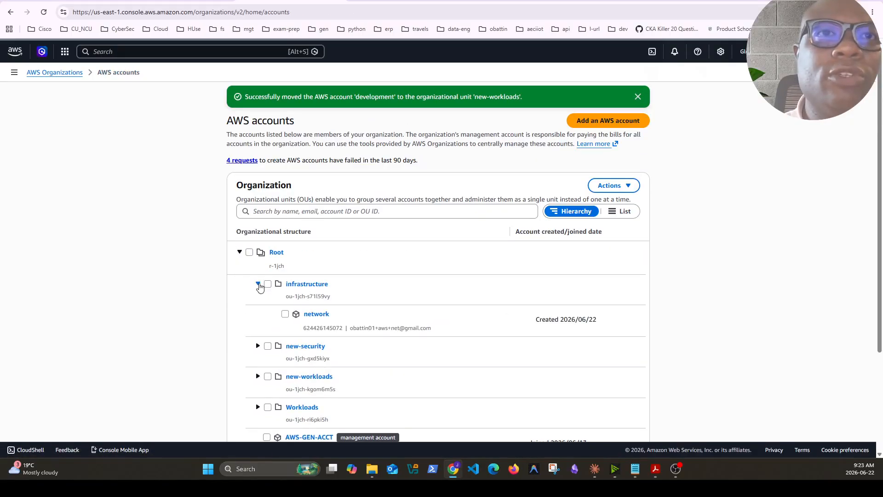
scroll(436, 315, "down", 1)
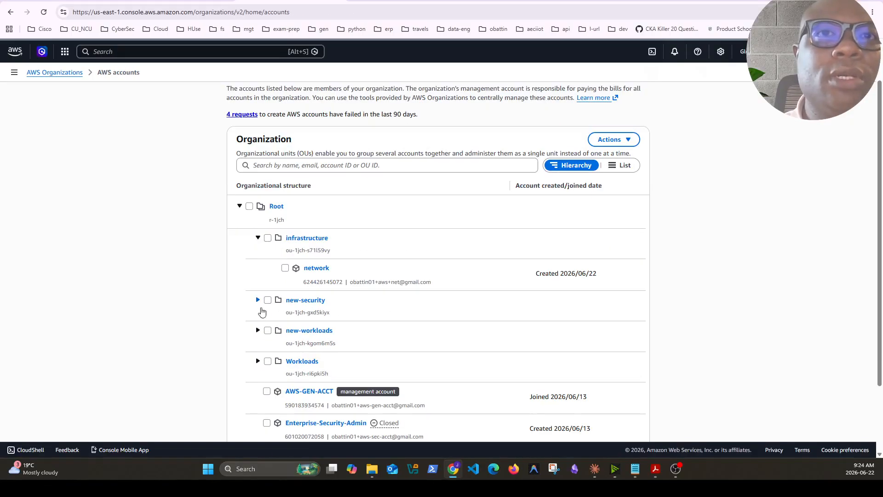
Expand the new-workloads organizational unit to check the accounts it contains
left_click(257, 329)
scroll(389, 345, "down", 3)
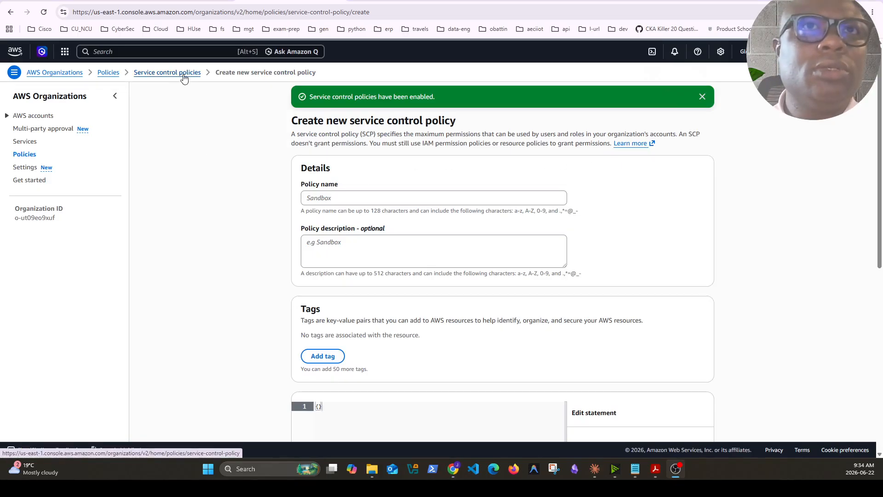
Review the supported policy types of the organization and open the service control policies list
left_click(184, 74)
left_click(27, 159)
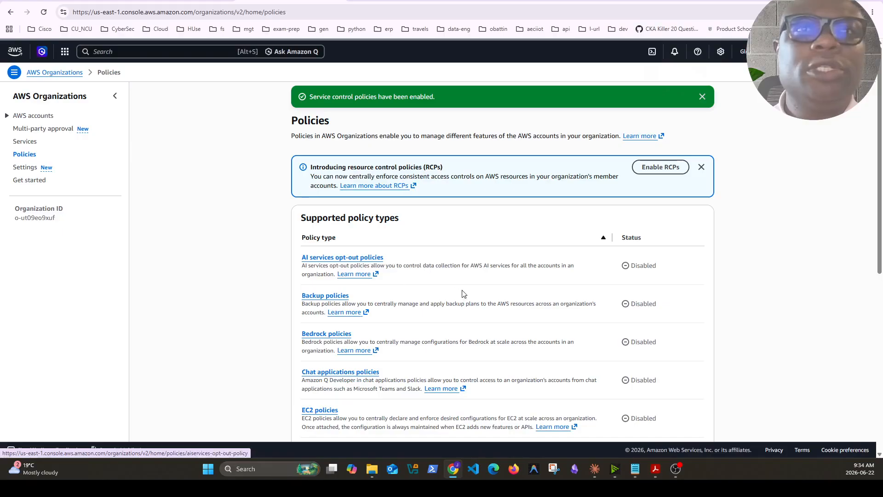
scroll(463, 292, "down", 7)
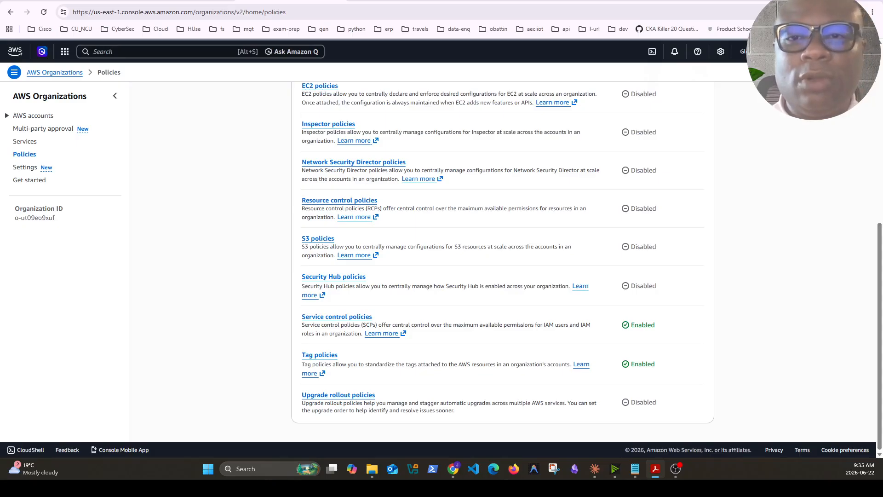
left_click(350, 321)
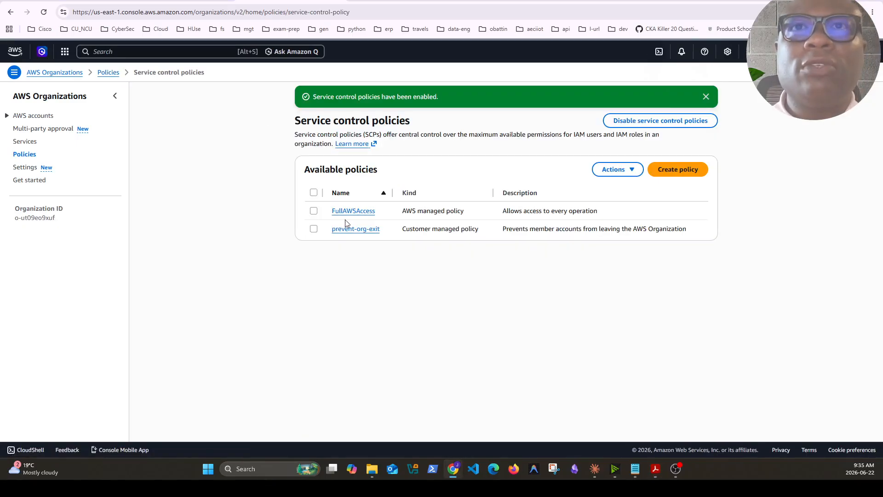
Start a service control policy named DenyCloudTrailModofication and paste JSON denying cloudtrail:StopLogging, cloudtrail:DeleteTrail and cloudtrail:UpdateTrail on all resources
left_click(678, 180)
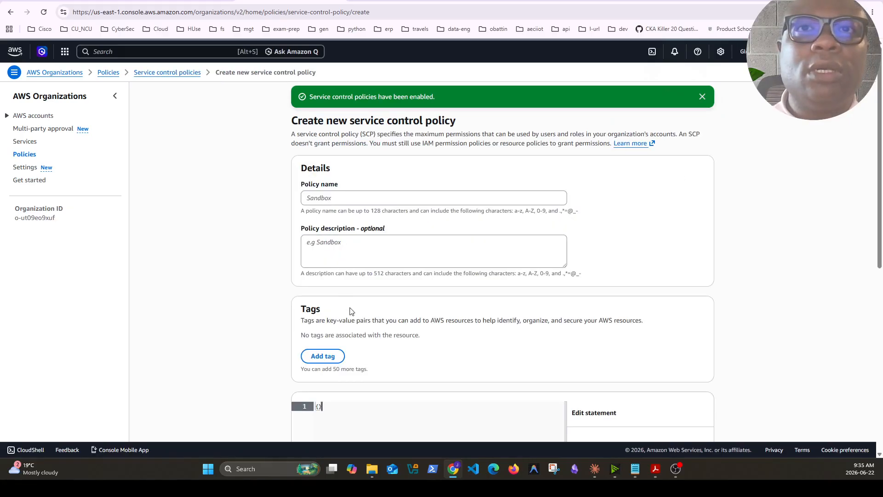
left_click(329, 202)
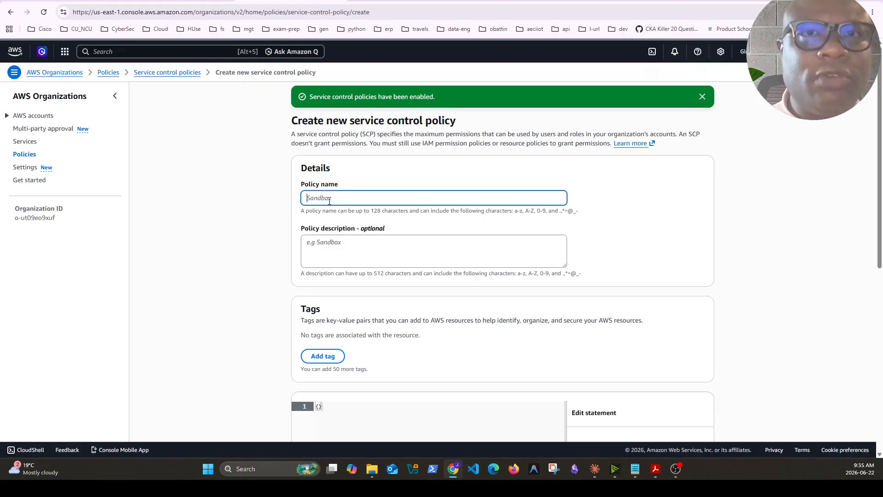
type("DenyCloudTrailModofication")
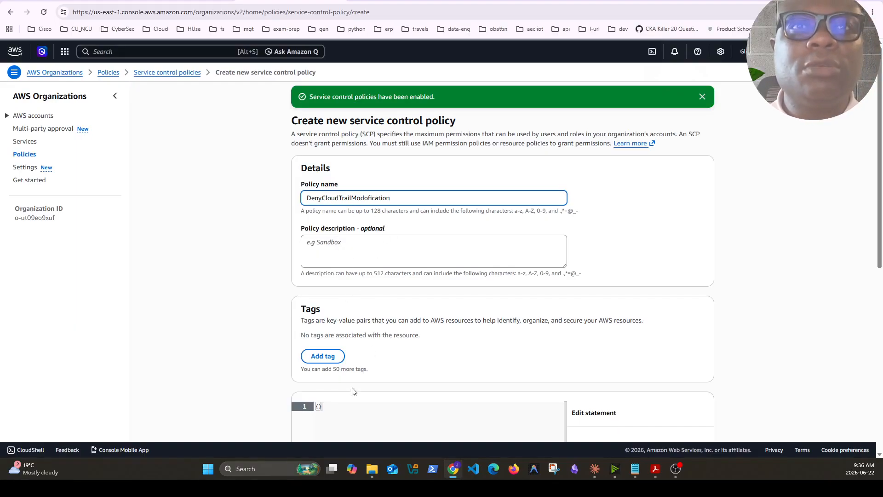
scroll(354, 391, "down", 4)
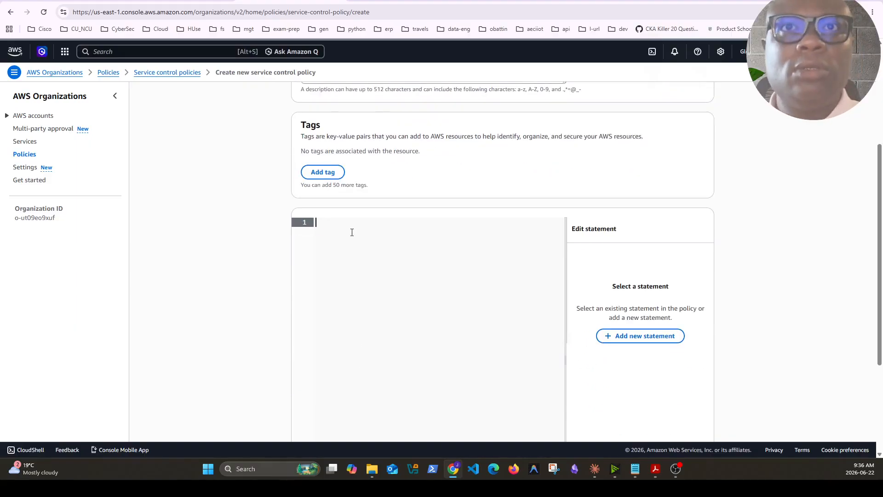
type("{     \"Version\": \"2012-10-17\",     \"Statement\": [         {             \"Sid\": \"DenyCloudTrailAlterations\",             \"Effect\": \"Deny\",             \"Action\": [                 \"cloudtrail:StopLogging\",                 \"cloudtrail:DeleteTrail\",                 \"cloudtrail:UpdateTrail\"             ],             \"Resource\": \"*\"         }     ] }")
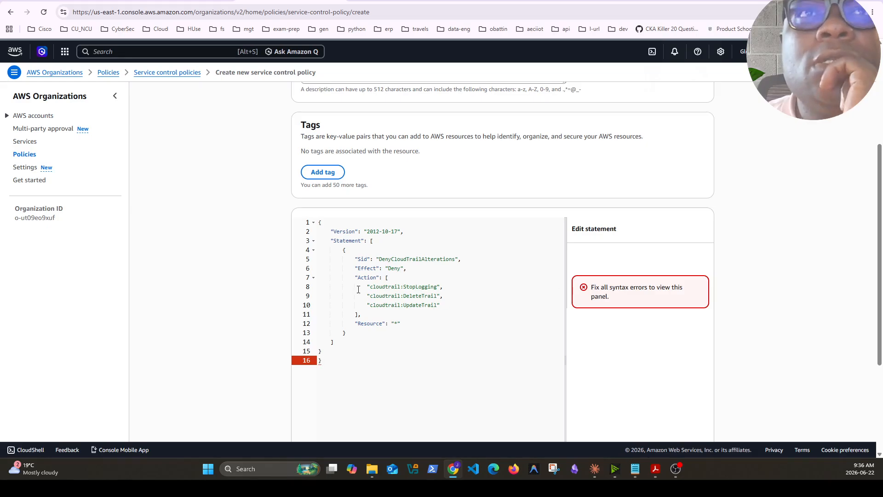
Reuse the policy name DenyCloudTrailModofication as the description and create the policy with the surplus closing brace on line 16 removed
scroll(376, 233, "up", 5)
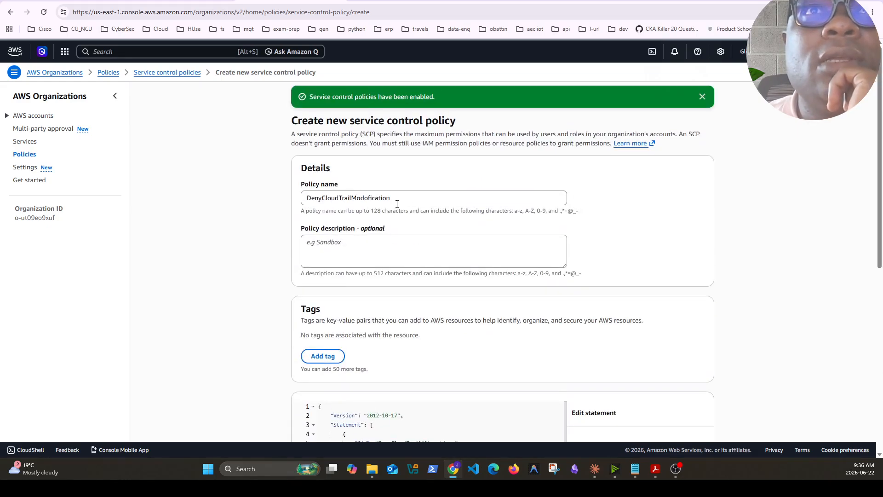
double_click(394, 198)
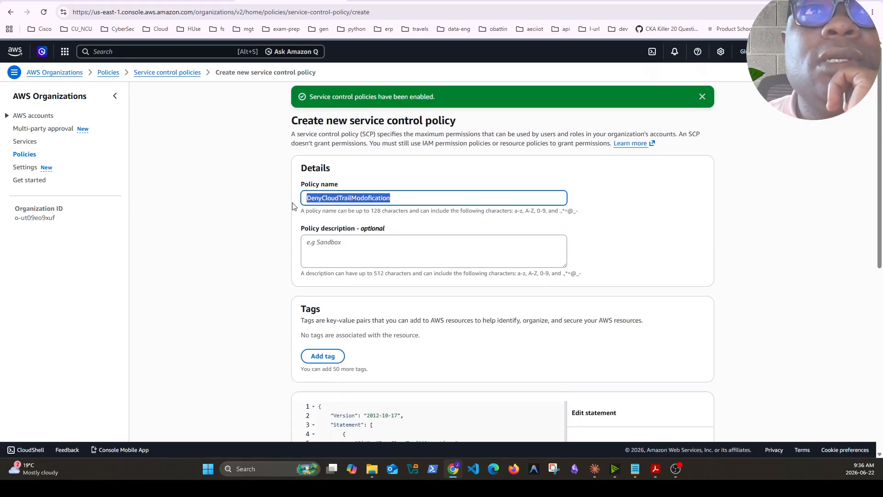
left_click(348, 250)
scroll(552, 345, "down", 8)
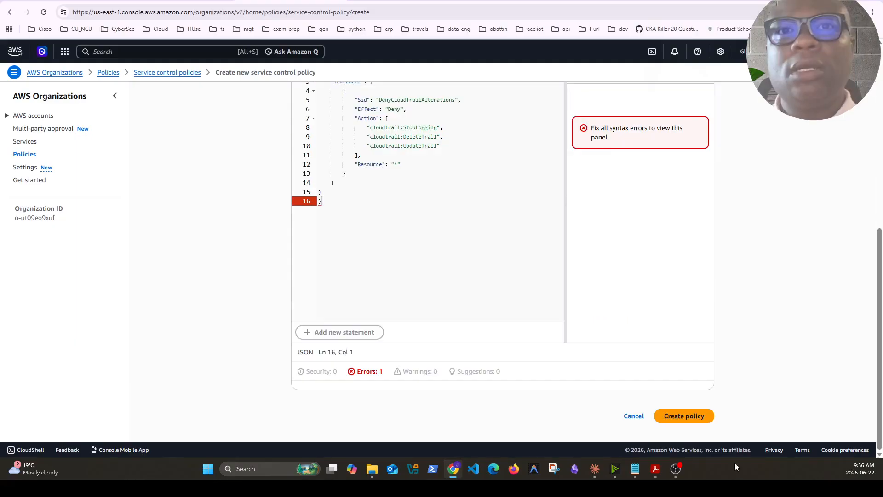
left_click(691, 419)
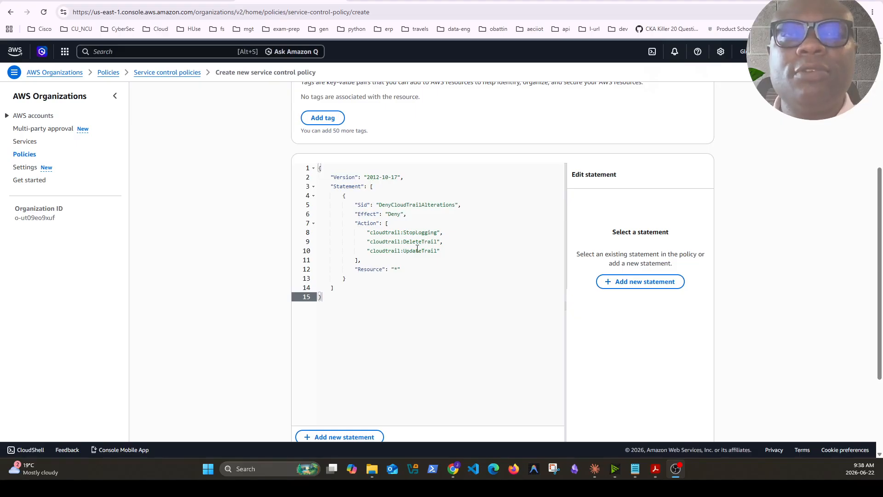
scroll(473, 275, "down", 3)
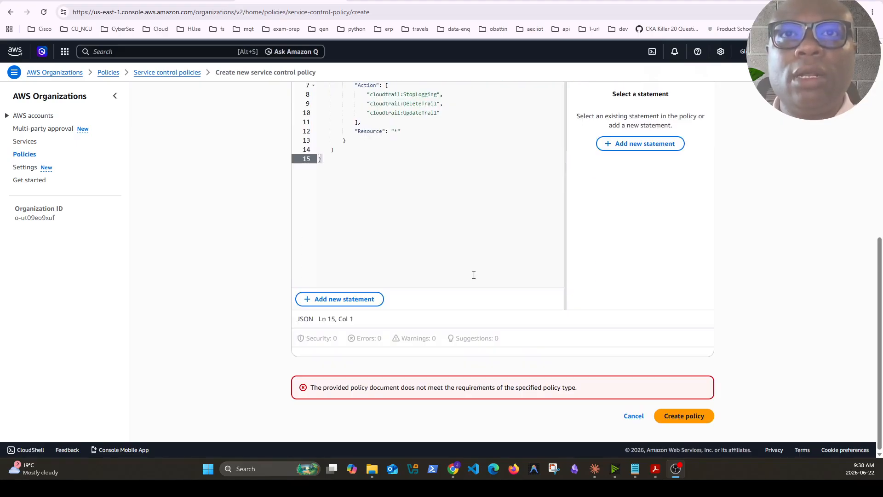
left_click(686, 416)
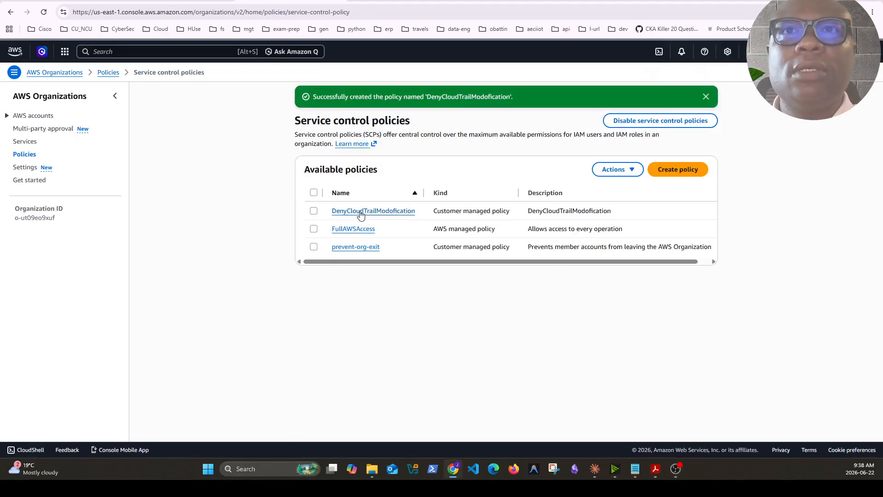
Attach the DenyCloudTrailModofication policy to Root, checking the accounts under the infrastructure unit before attaching
left_click(313, 210)
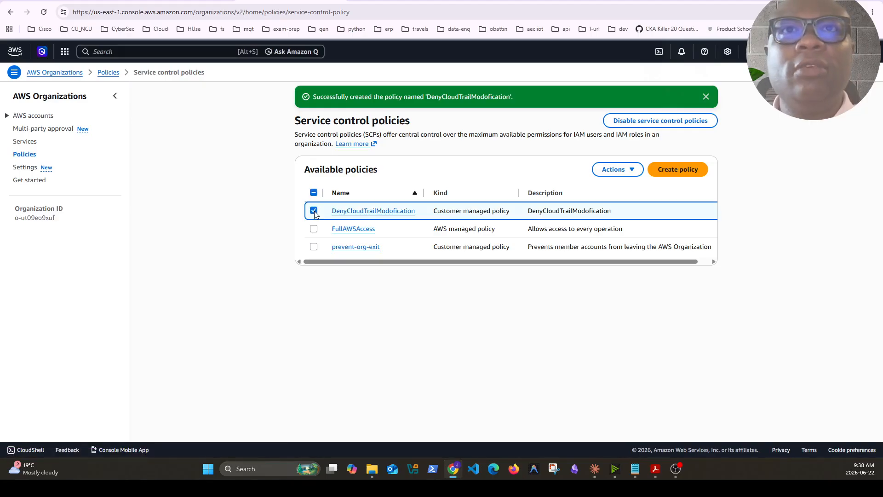
left_click(633, 170)
left_click(622, 185)
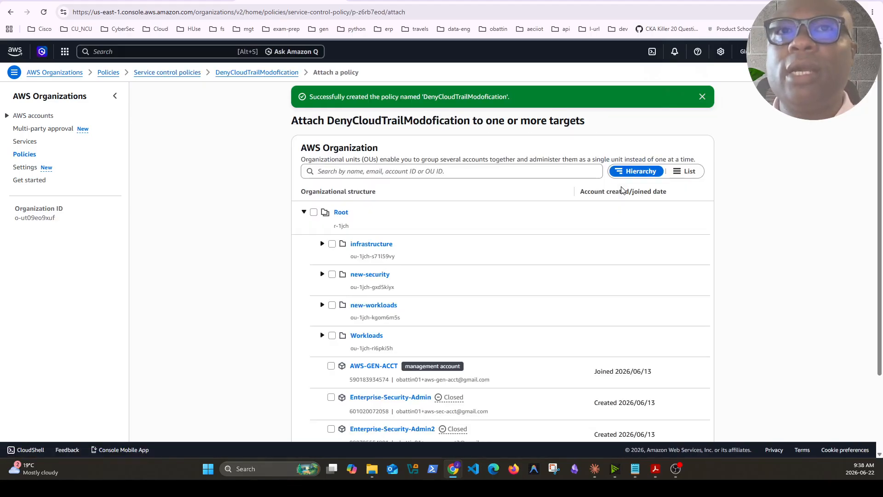
left_click(314, 212)
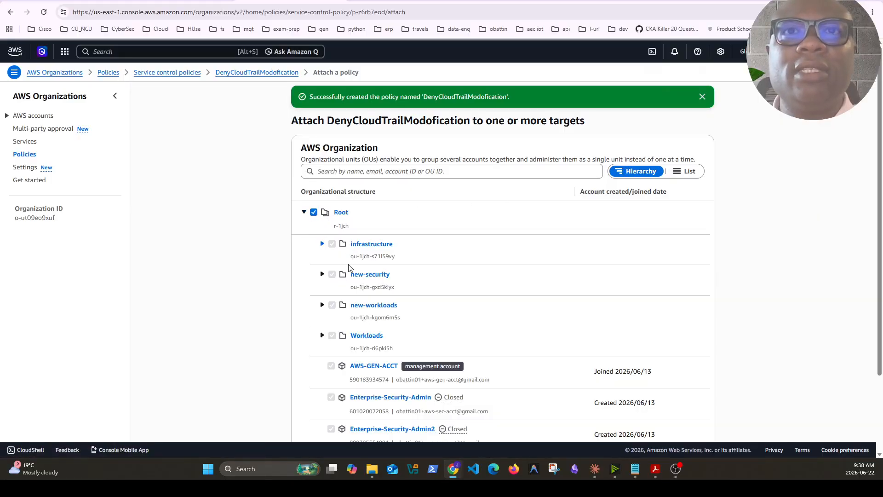
scroll(349, 267, "down", 3)
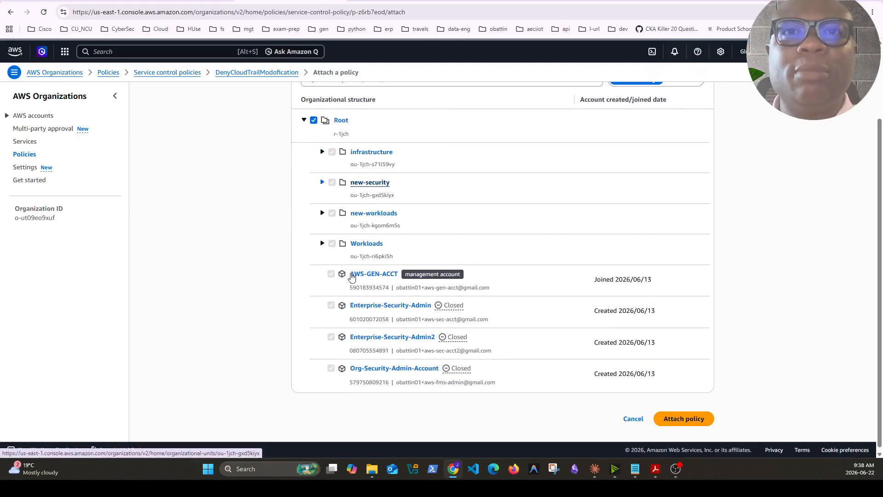
left_click(322, 152)
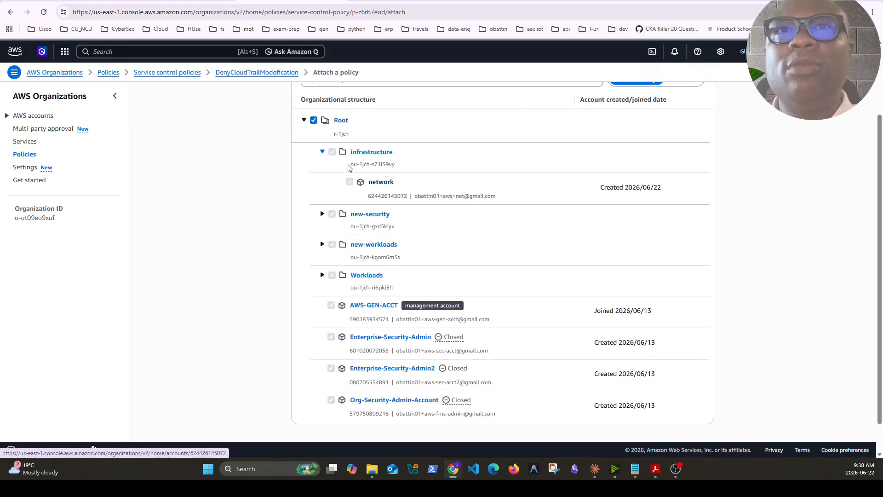
left_click(322, 153)
scroll(546, 248, "down", 5)
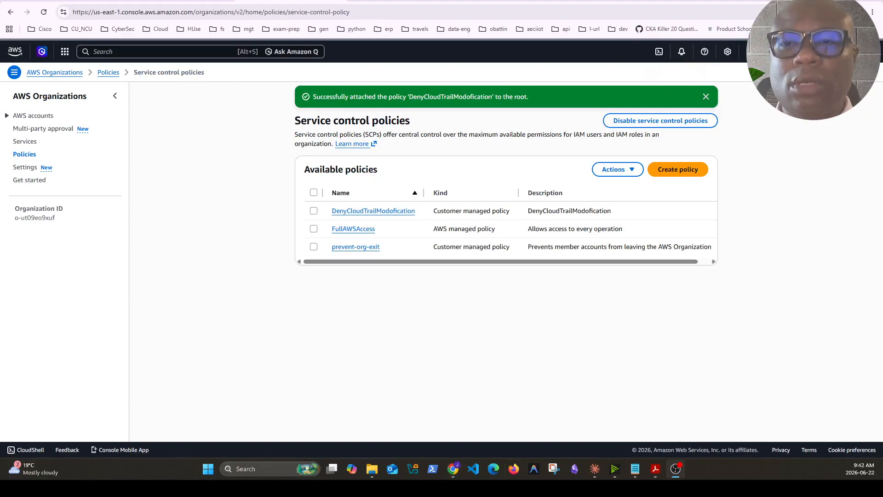
Start another service control policy and name it DenyS3WithoutTLS
left_click(676, 175)
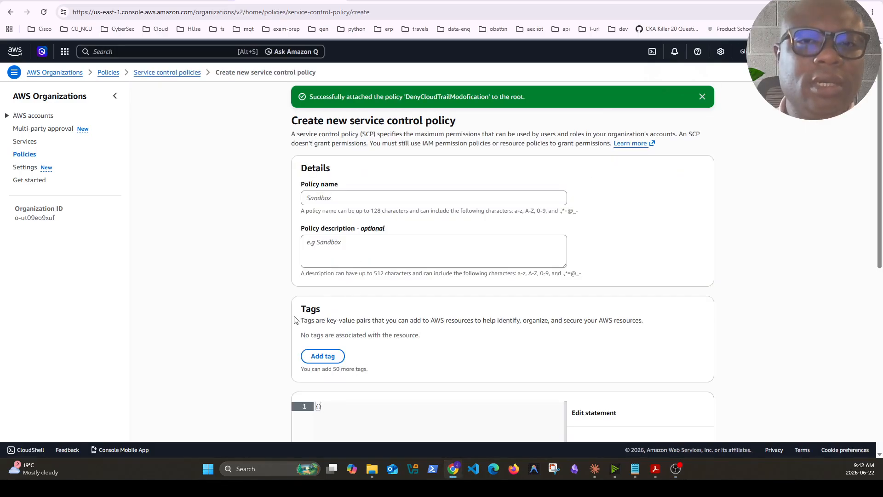
left_click(364, 199)
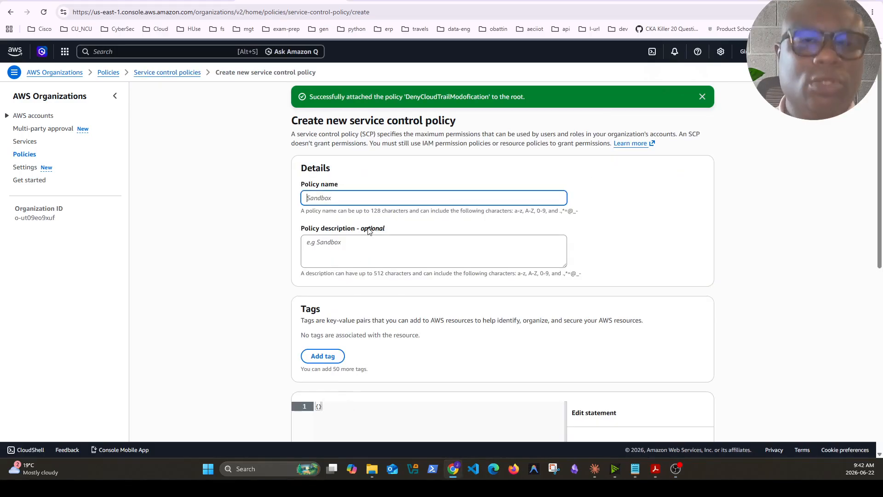
type("DenyS")
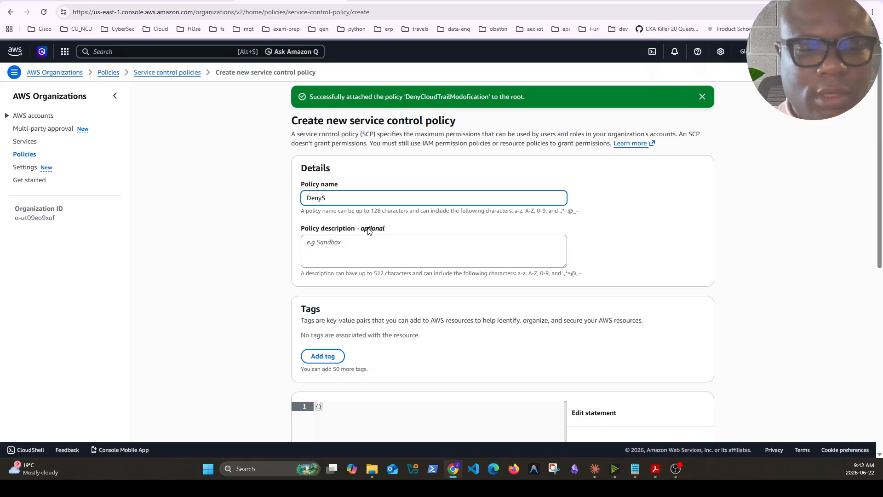
type("e3Without")
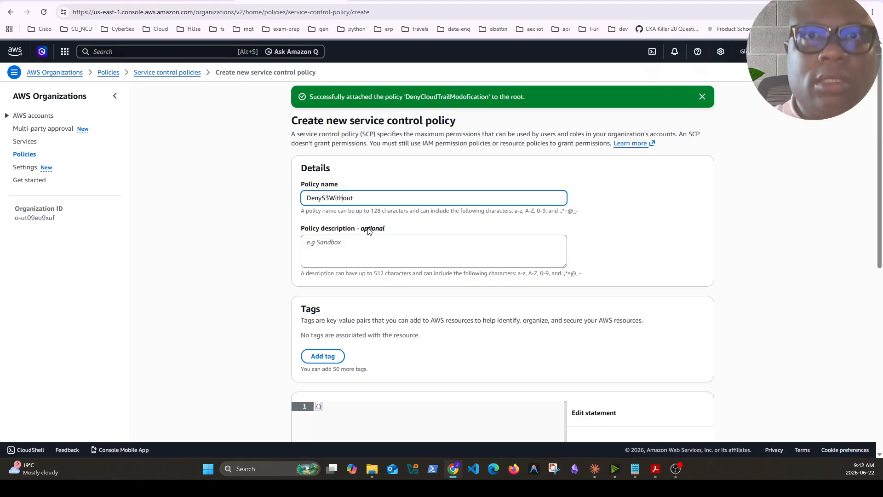
type("TLS")
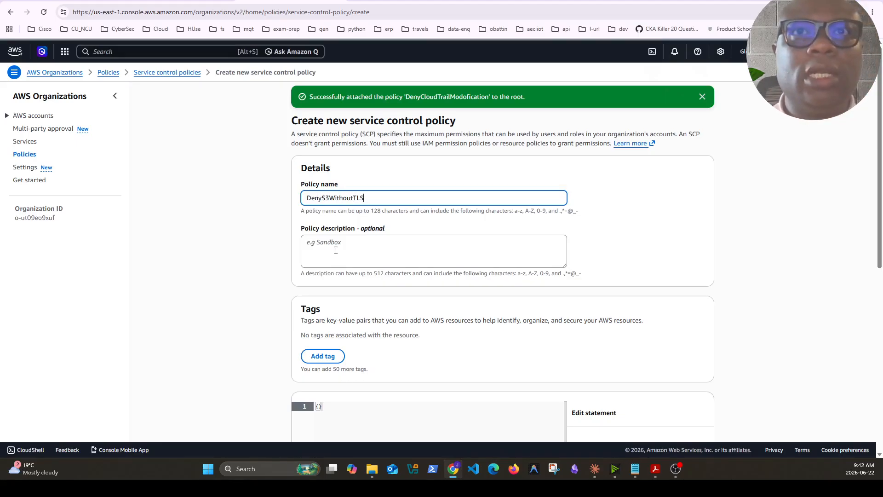
Replace the empty policy document with the EnforceHttpsOnly JSON denying s3:* when aws:SecureTransport is false, and create the policy
scroll(356, 359, "down", 4)
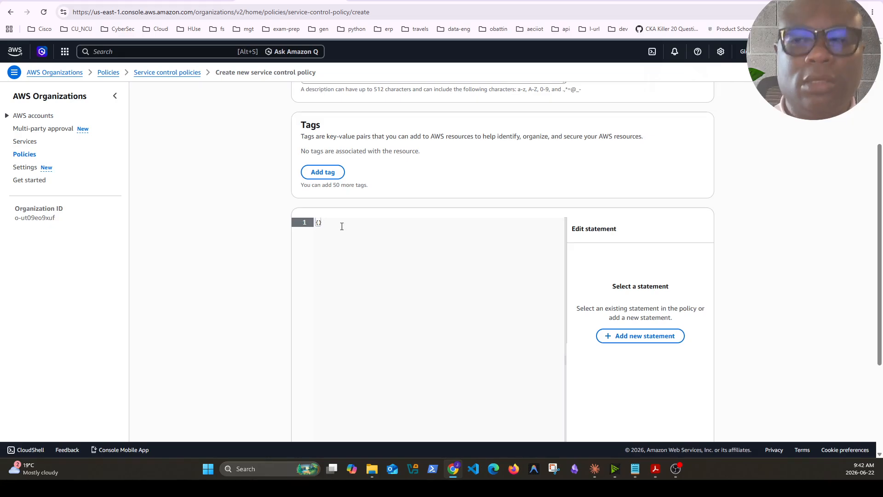
key("BackSpace")
key("BackSpace")
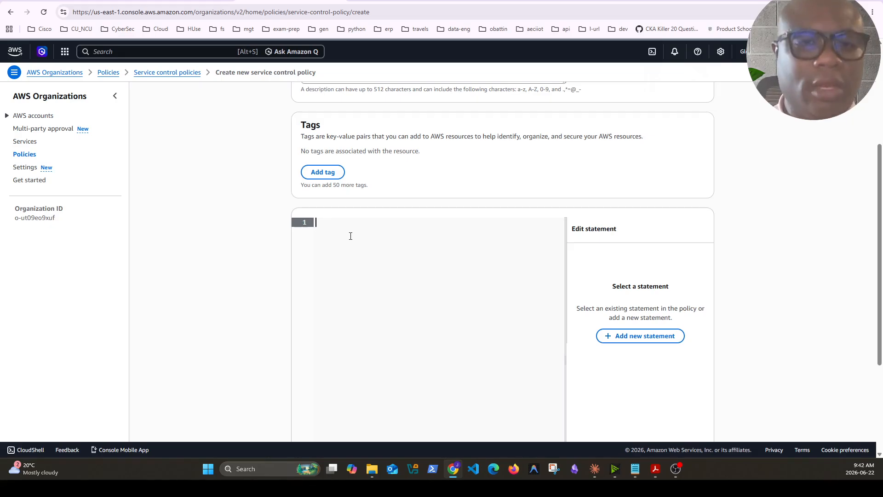
type("{     \"Version\": \"2012-10-17\",     \"Statement\": [         {             \"Sid\": \"EnforceHttpsOnly\",             \"Effect\": \"Deny\",             \"Action\": \"s3:*\",             \"Resource\": \"*\",             \"Condition\": {                 \"Bool\": {                     \"aws:SecureTransport\": \"false\"                 }             }         }     ] }")
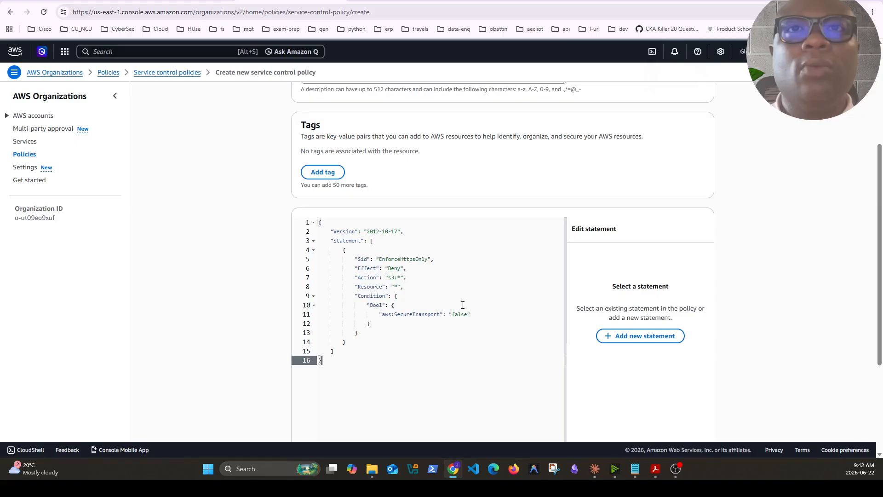
scroll(530, 365, "down", 1)
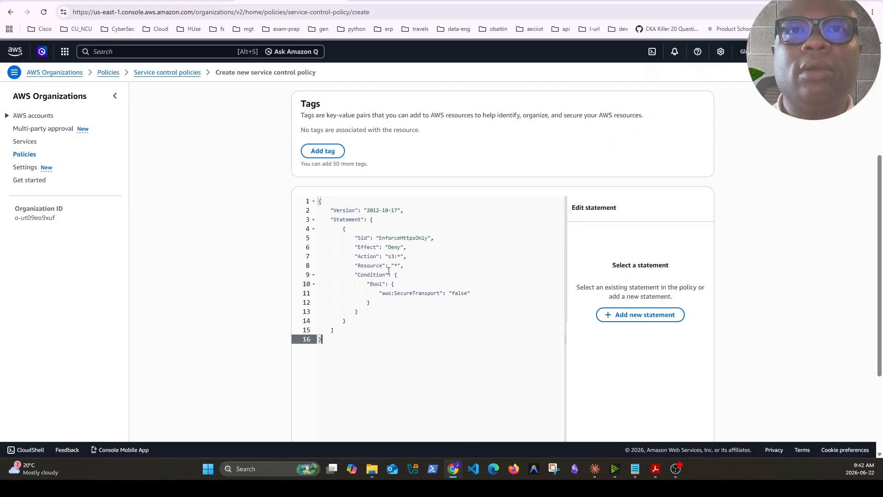
left_click_drag(388, 256, 399, 258)
left_click(416, 329)
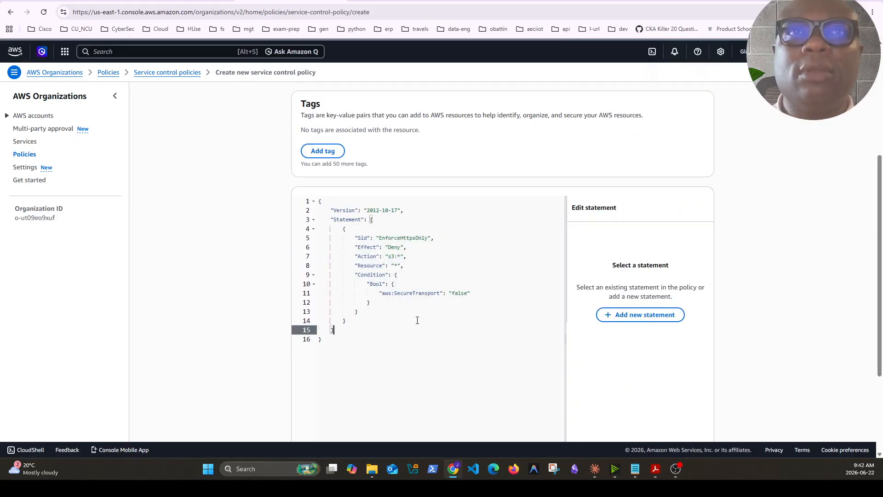
scroll(416, 322, "down", 3)
left_click(682, 424)
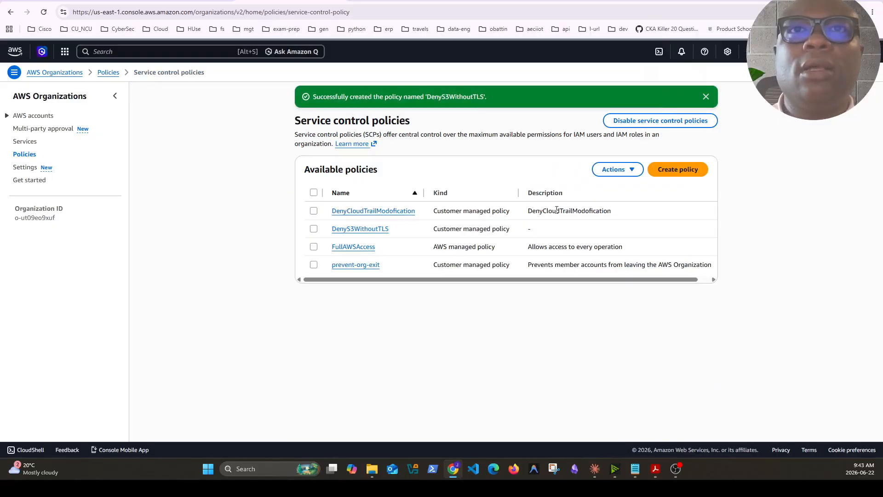
Attach the DenyS3WithoutTLS policy to the infrastructure organizational unit
left_click(315, 231)
left_click(618, 169)
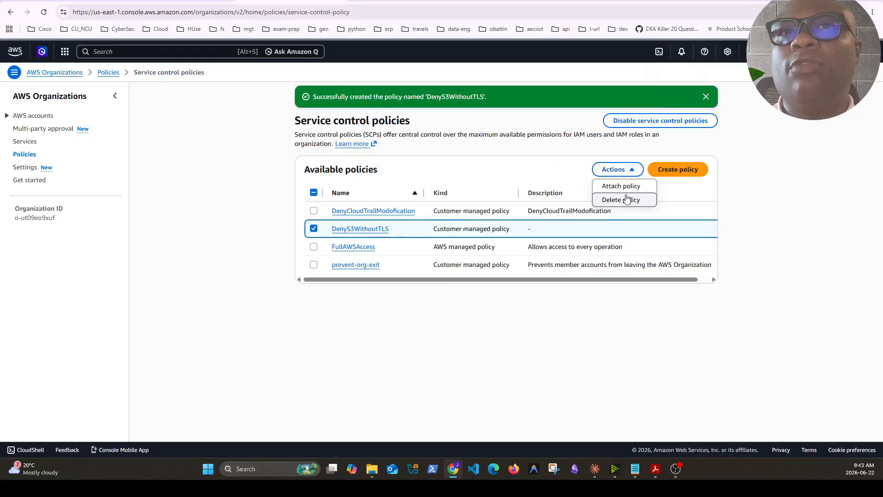
left_click(614, 186)
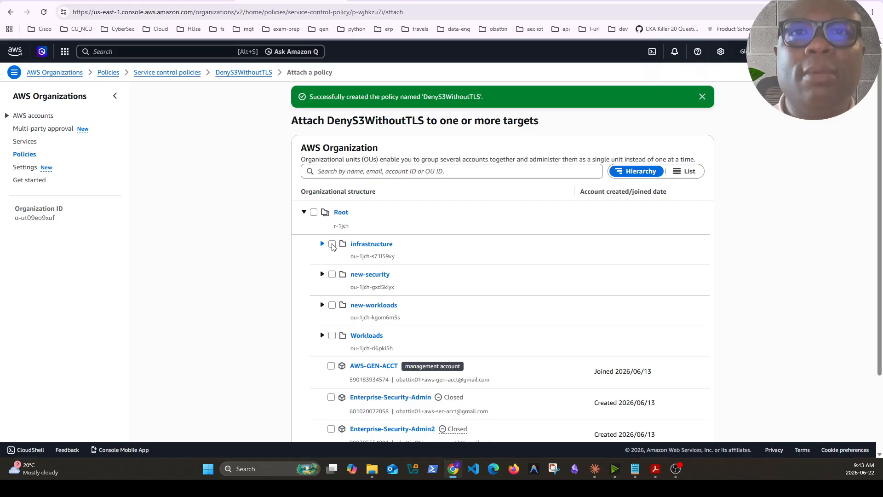
left_click(332, 245)
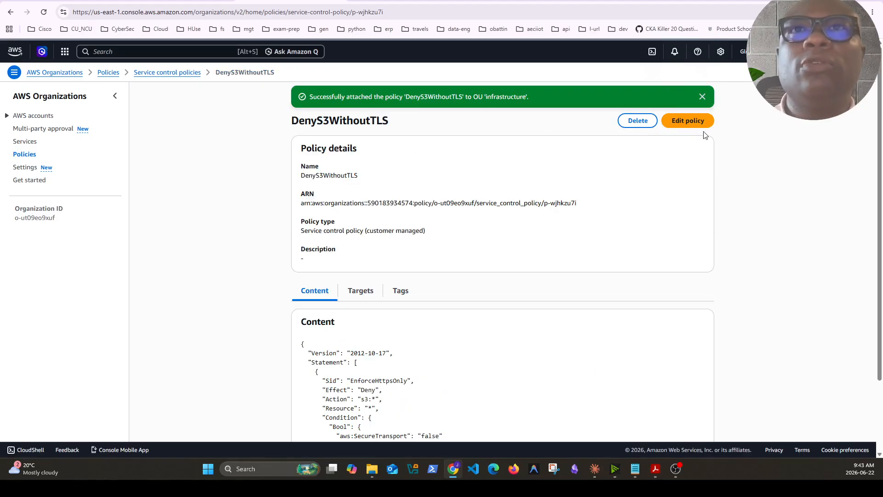
Review the available service control policies and the content of the DenyS3WithoutTLS policy
left_click(167, 73)
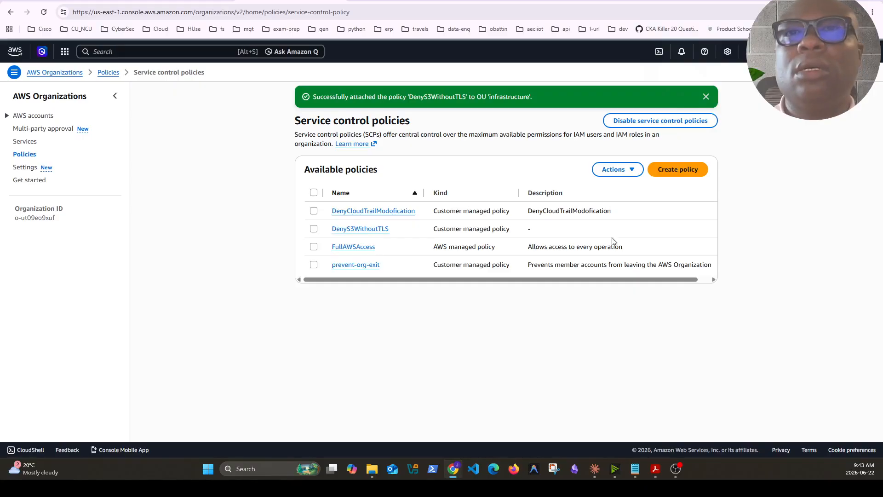
left_click(346, 229)
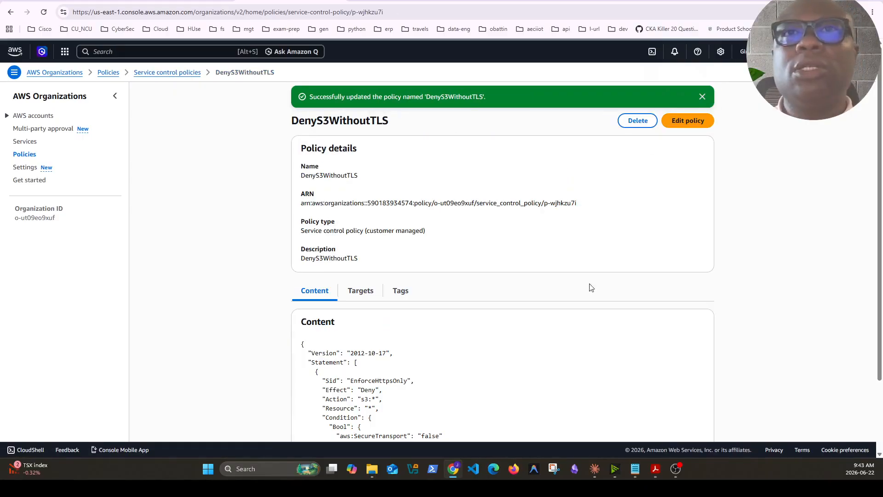
left_click(184, 73)
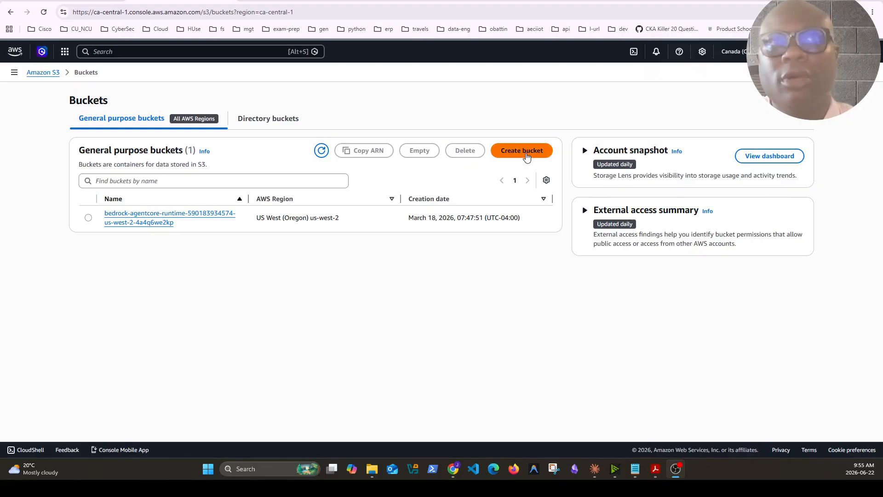
Start a new S3 bucket in Canada (Central) and name it obt-cloudtrail-logs- followed by the account number
left_click(523, 152)
left_click(137, 258)
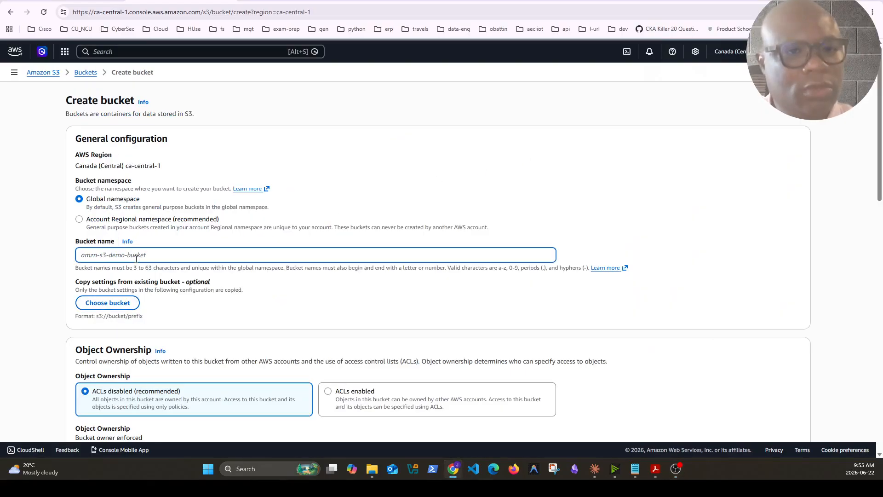
key("ctrl+v")
Enable bucket versioning, keep all public access blocked and SSE-S3 encryption, and create the bucket
scroll(189, 256, "down", 5)
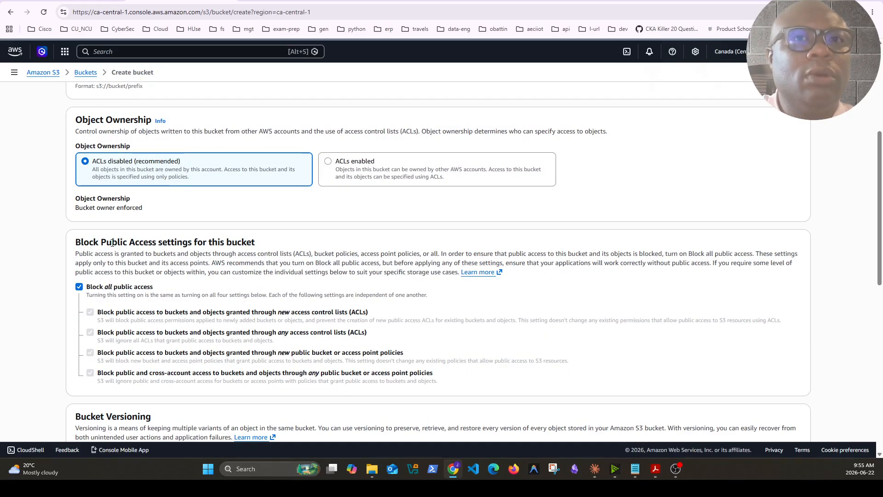
scroll(244, 362, "down", 2)
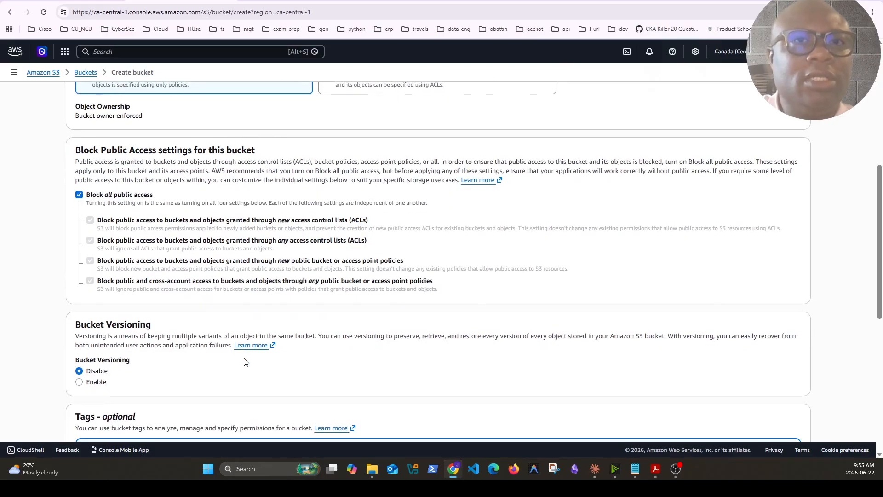
scroll(244, 362, "down", 3)
scroll(244, 362, "up", 2)
left_click(81, 337)
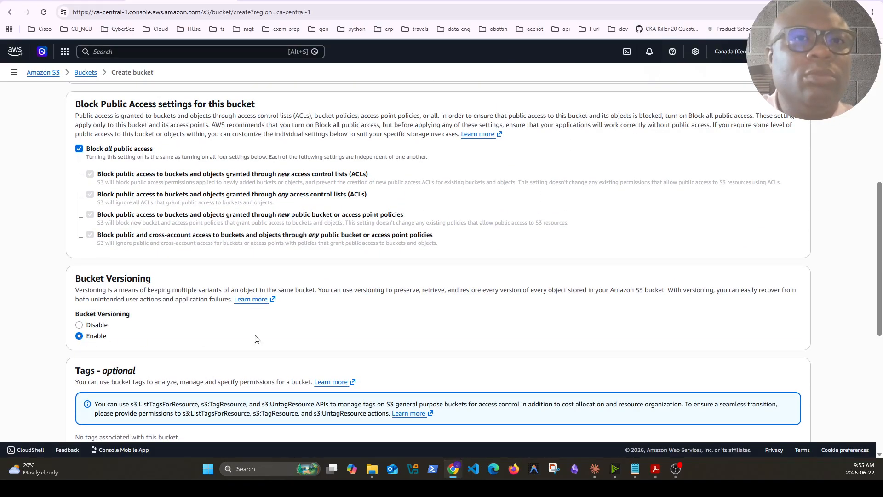
scroll(276, 336, "down", 4)
scroll(305, 330, "down", 2)
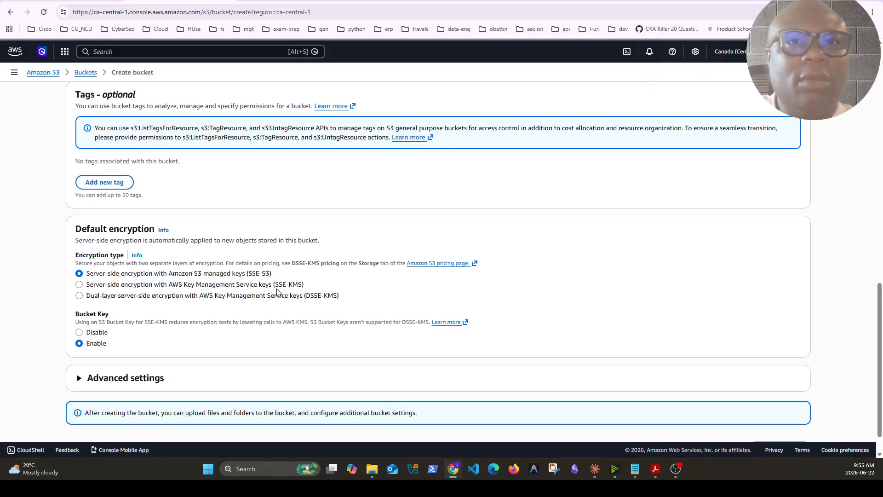
scroll(221, 348, "down", 1)
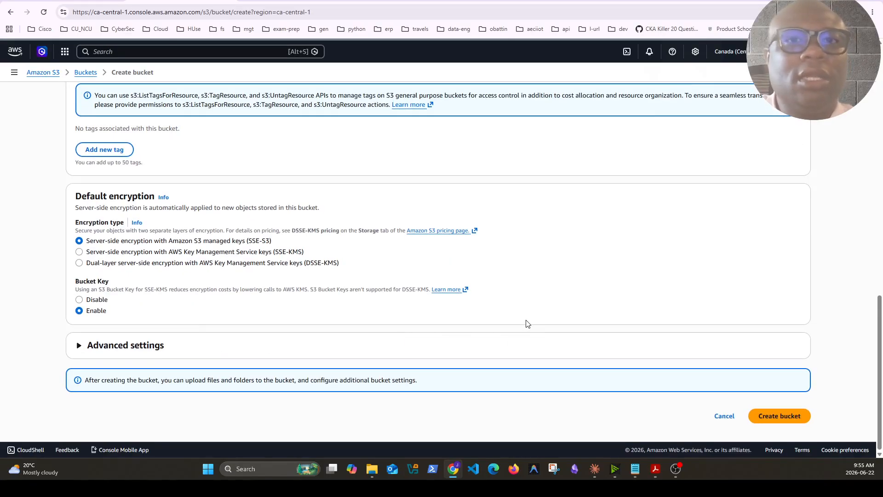
left_click(780, 416)
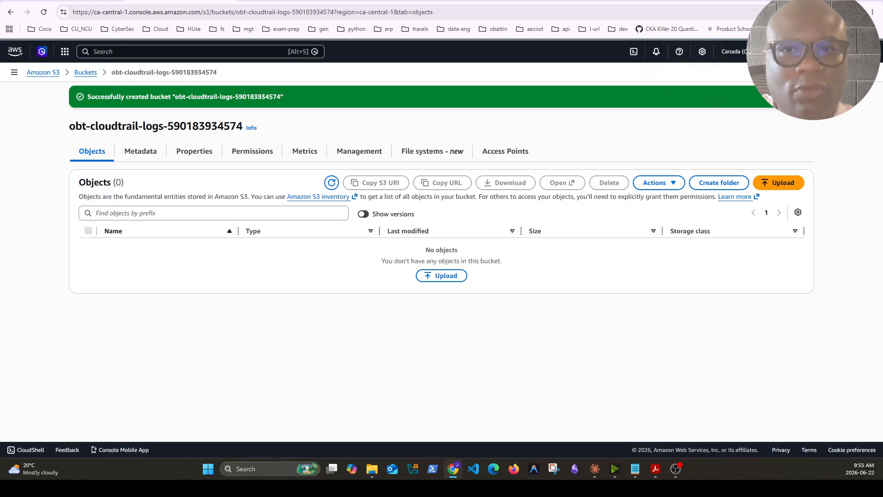
Open the bucket policy of the new CloudTrail logs bucket for editing
key("alt+Tab")
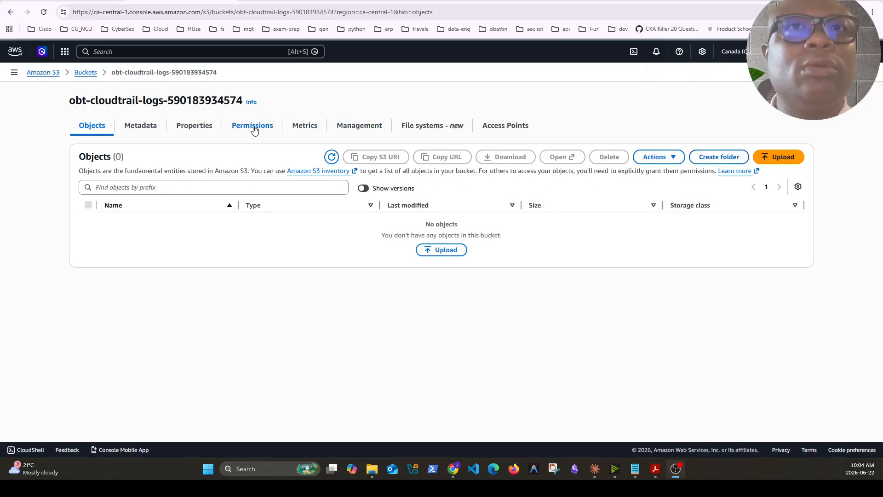
left_click_drag(70, 100, 242, 101)
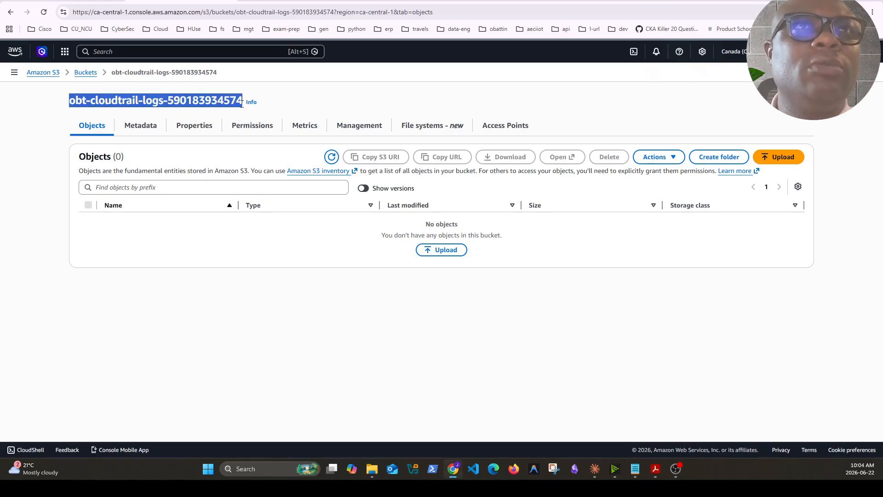
left_click(253, 128)
scroll(310, 273, "down", 6)
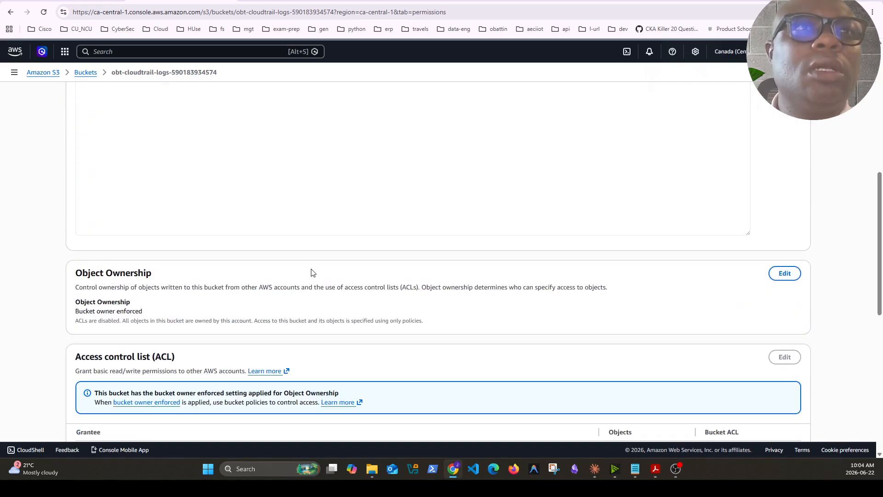
scroll(312, 272, "down", 5)
scroll(559, 237, "up", 10)
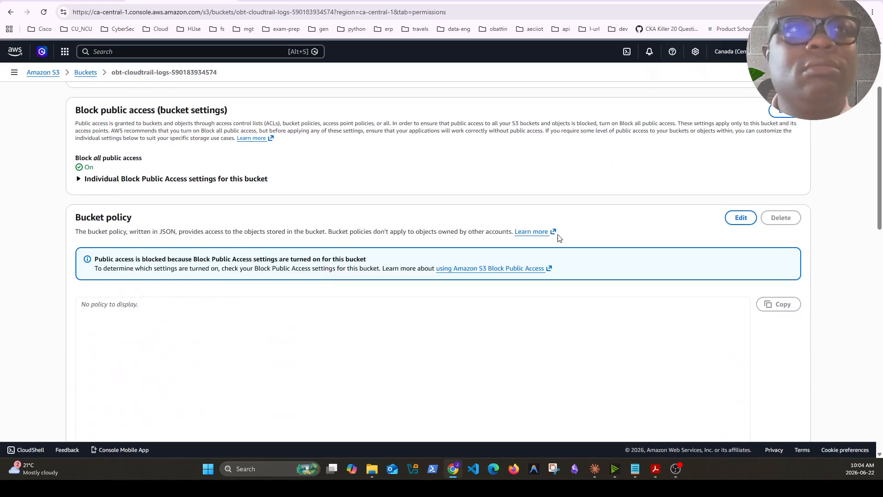
left_click(739, 217)
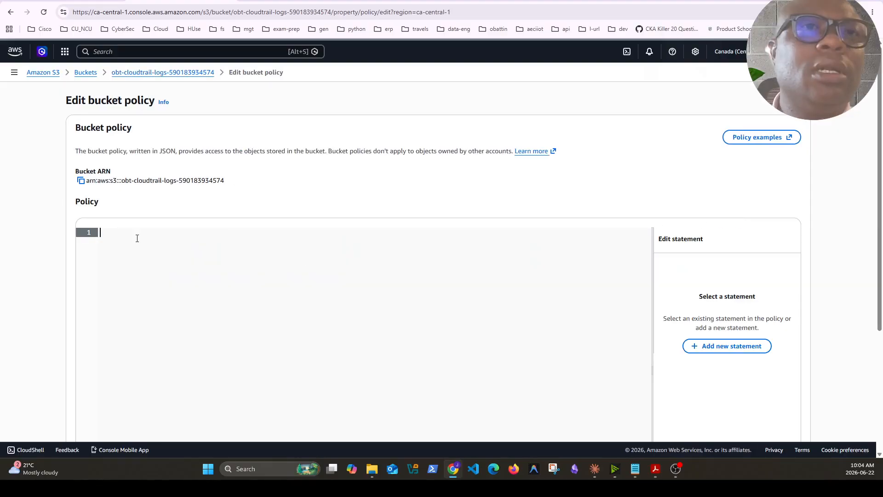
Paste the CloudTrail bucket policy JSON with the YOUR-BUCKET-NAME placeholder and review the AllowCloudTrailPutObject statement's service and resource
key("ctrl+v")
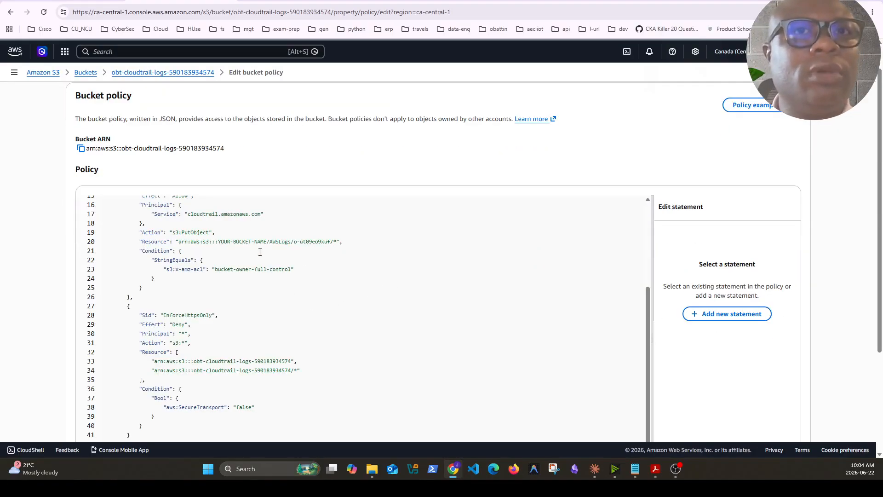
scroll(260, 252, "up", 1)
left_click_drag(164, 214, 251, 214)
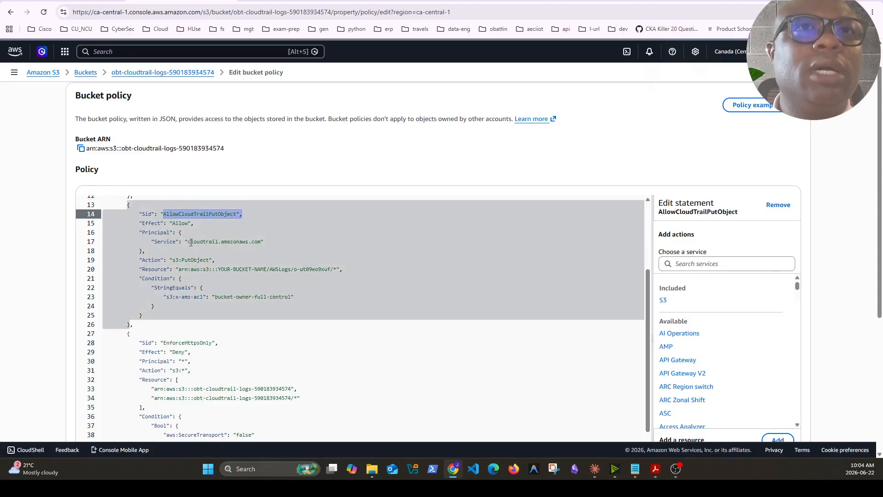
left_click_drag(187, 241, 257, 243)
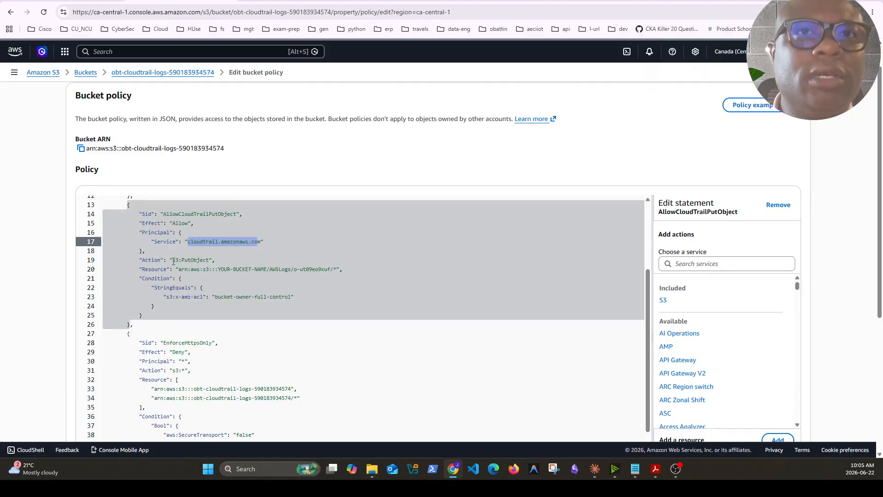
left_click_drag(177, 270, 338, 269)
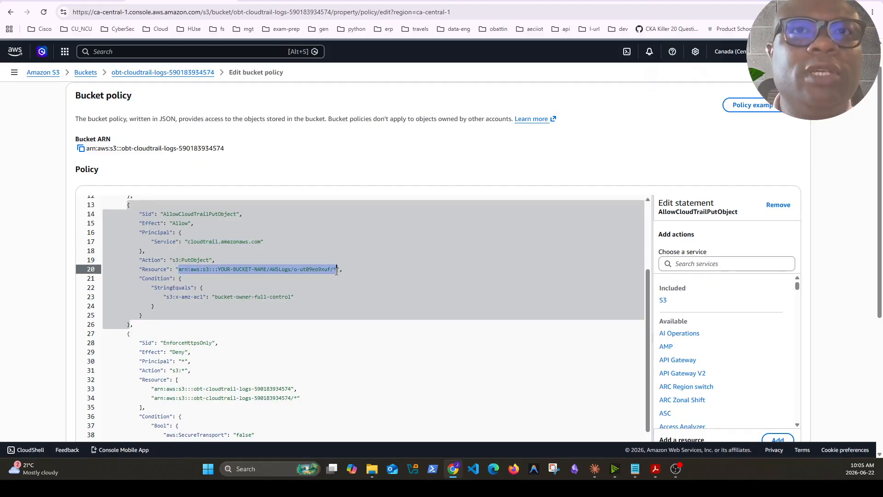
Look over the EnforceHttpsOnly statement and try to save the bucket policy
scroll(212, 271, "down", 3)
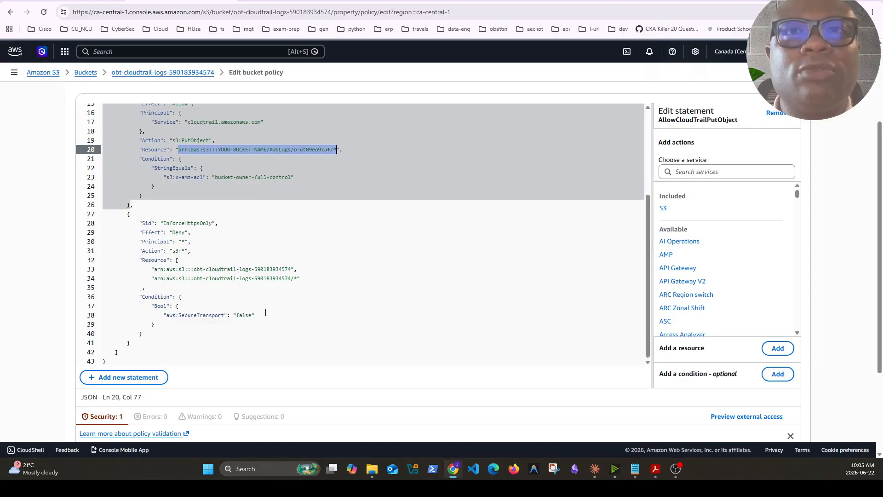
scroll(194, 244, "down", 3)
scroll(334, 282, "up", 5)
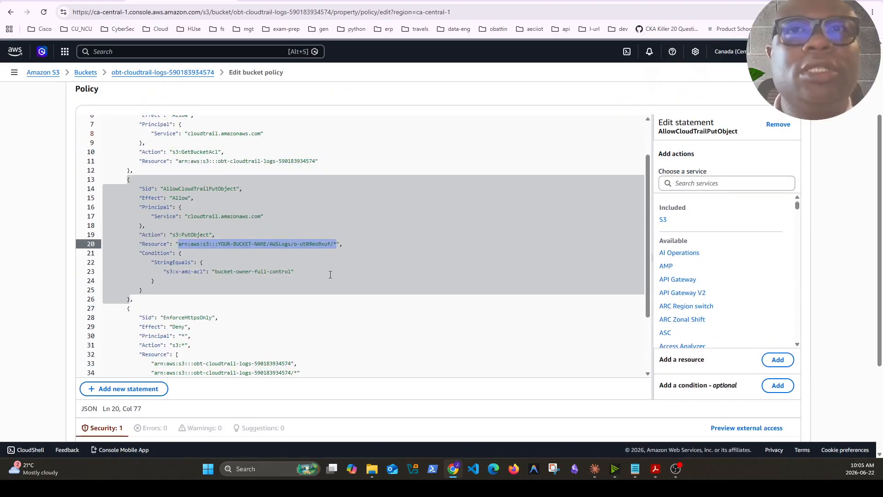
scroll(333, 282, "down", 6)
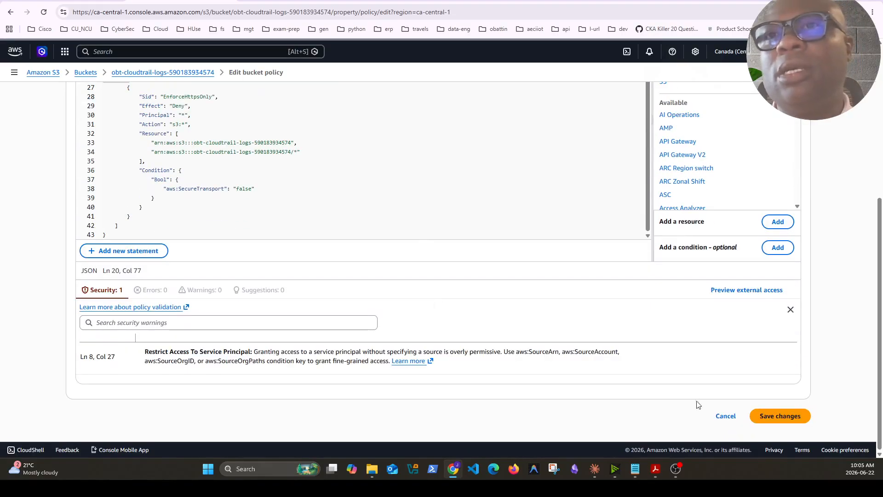
left_click(790, 418)
scroll(790, 420, "down", 2)
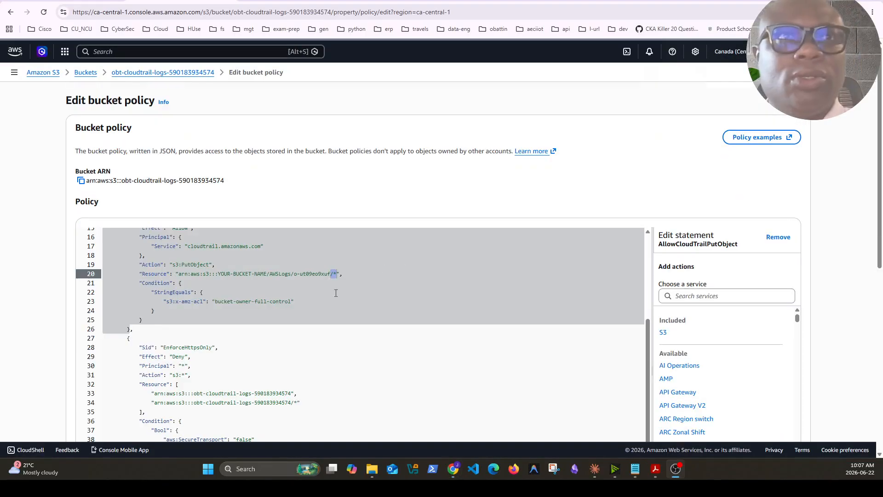
Check the resource ARN in the AllowCloudTrailPutObject statement and the API response below the policy editor
left_click(336, 293)
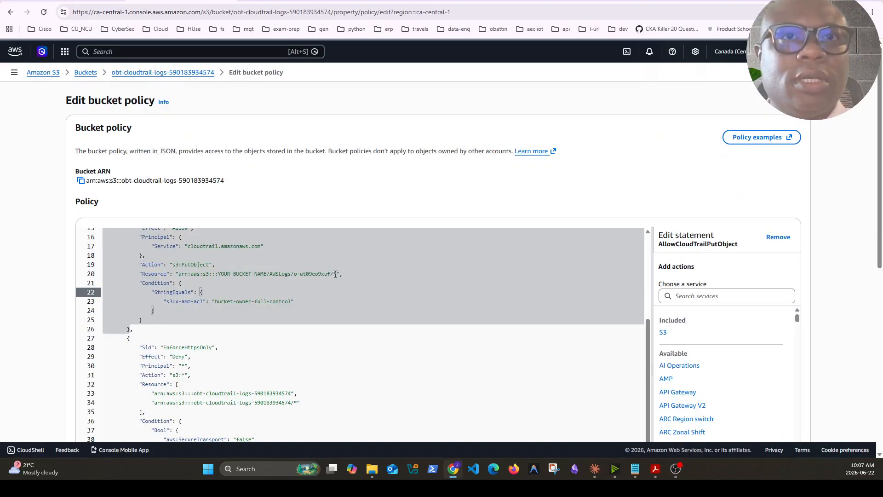
left_click(345, 272)
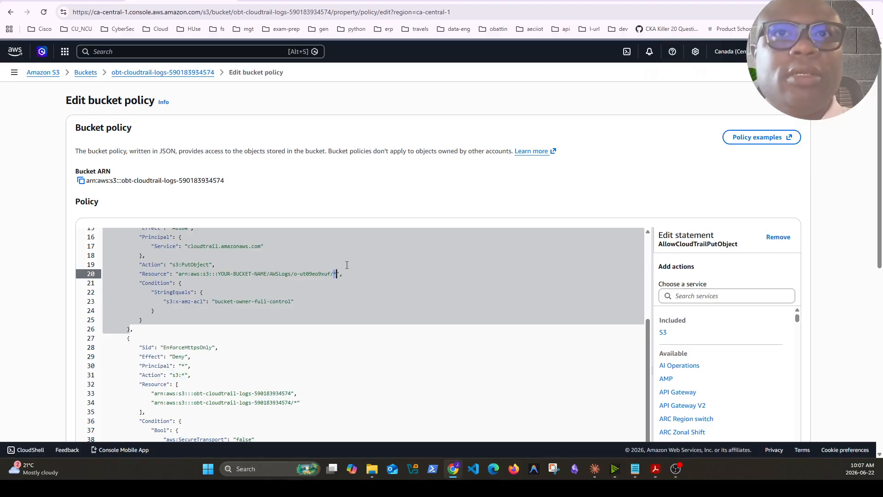
scroll(368, 299, "down", 10)
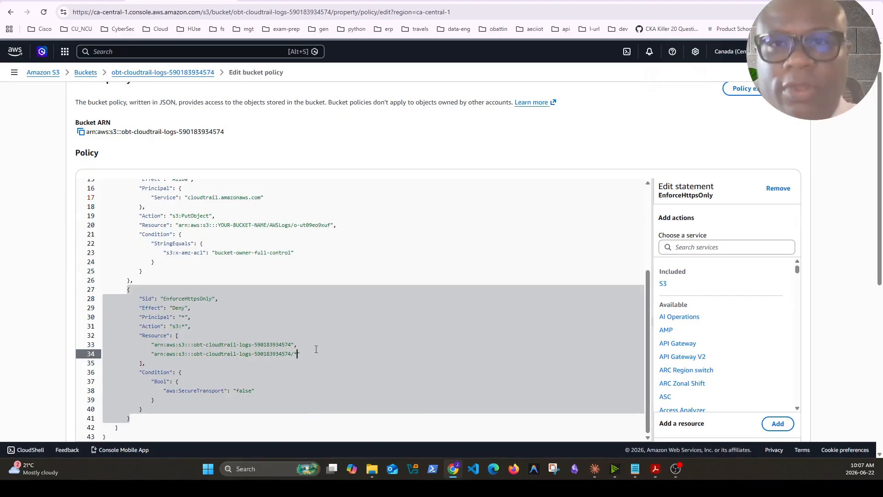
scroll(355, 230, "down", 2)
Examine the revised bucket policy's AllowCloudTrailGetBucketAcl statement, including its s3:GetBucketAcl action and cloudtrail.amazonaws.com principal
left_click(355, 230)
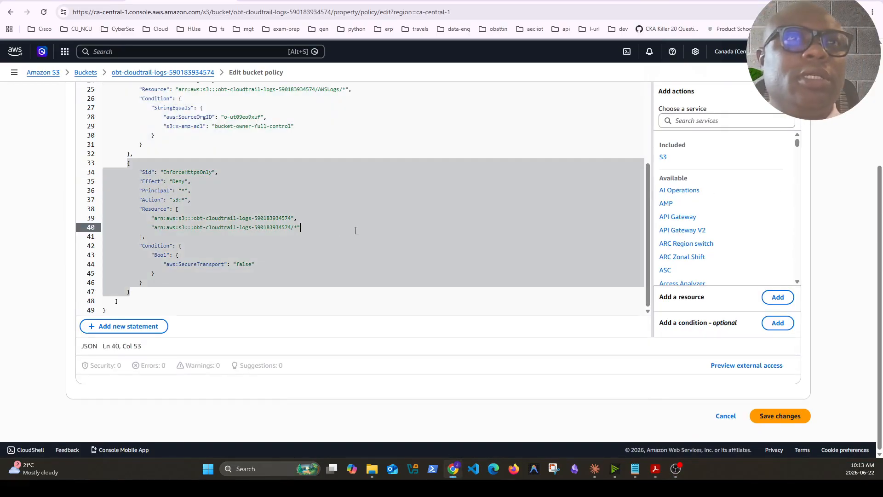
left_click(300, 264)
scroll(299, 257, "up", 4)
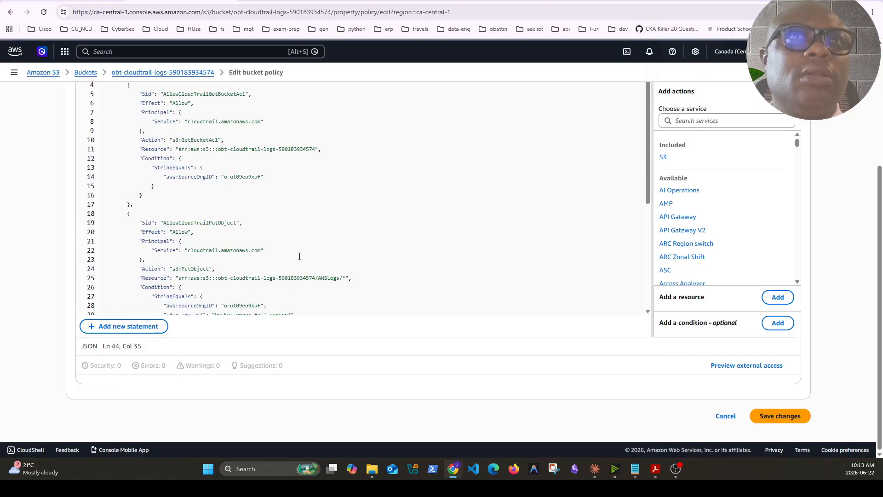
scroll(299, 256, "up", 4)
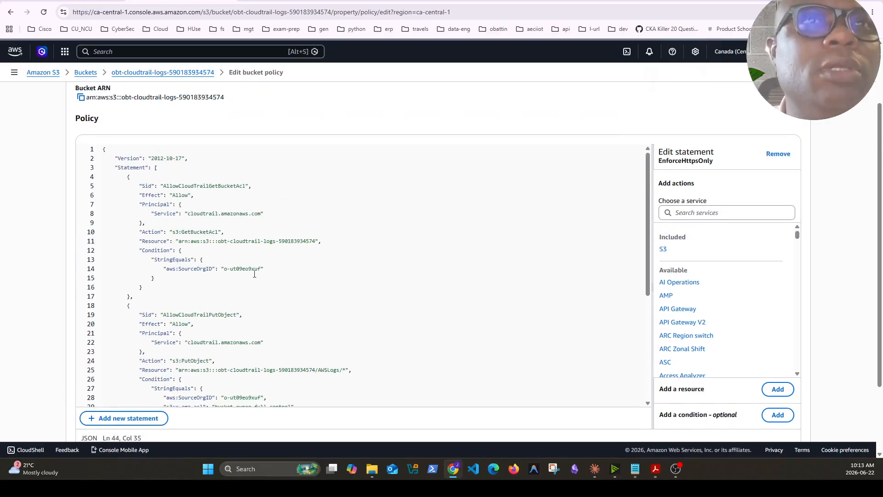
left_click_drag(173, 233, 218, 235)
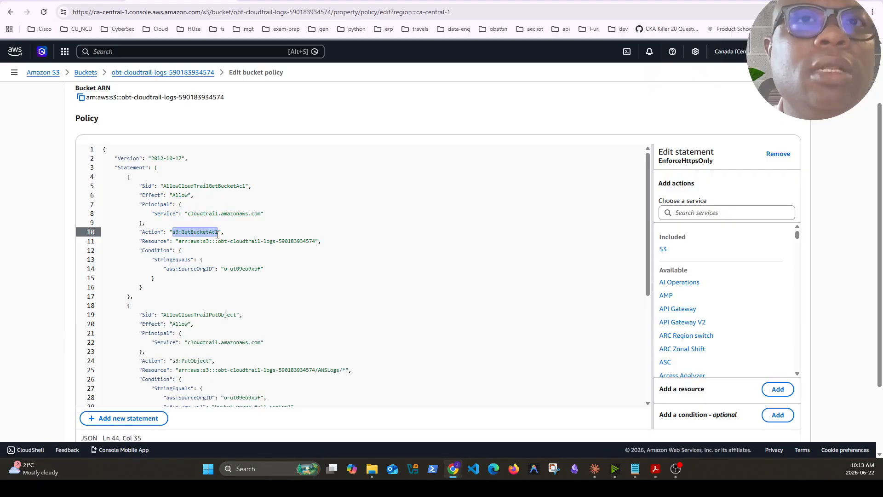
left_click(199, 259)
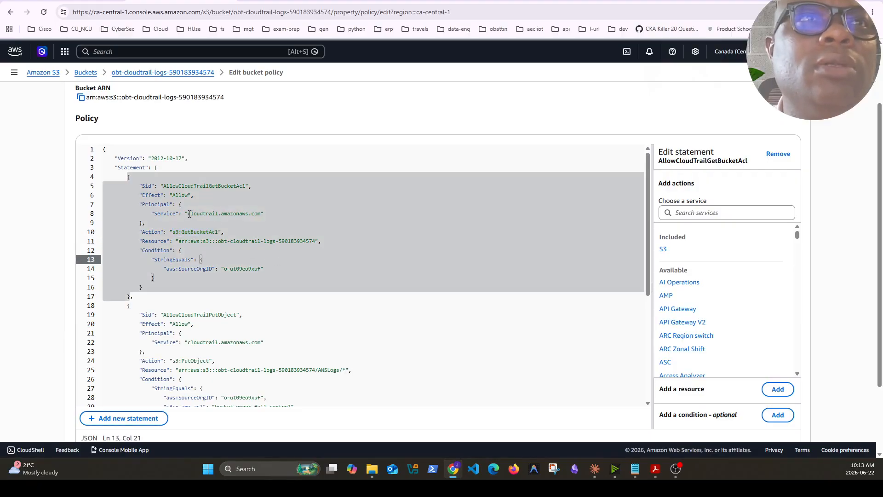
left_click_drag(189, 214, 263, 214)
Examine the AllowCloudTrailPutObject statement and the bucket resources covered by the EnforceHttpsOnly statement
scroll(318, 263, "down", 3)
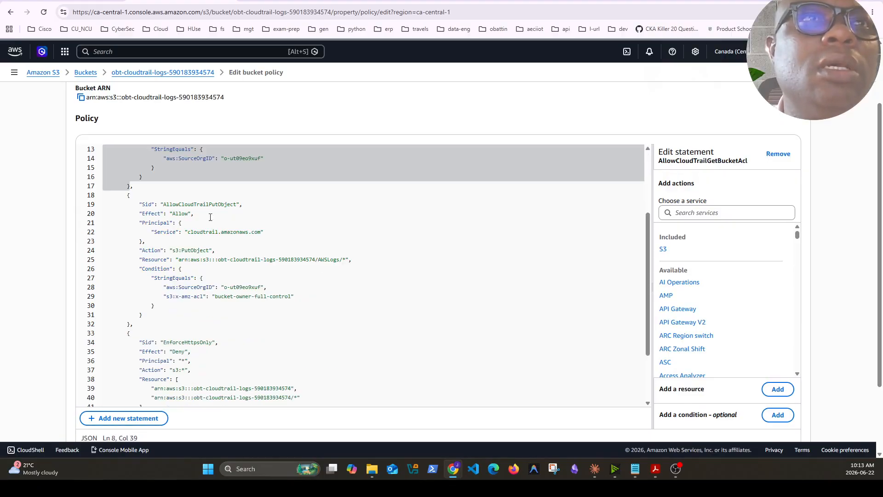
left_click(164, 206)
left_click(188, 232)
left_click(190, 232)
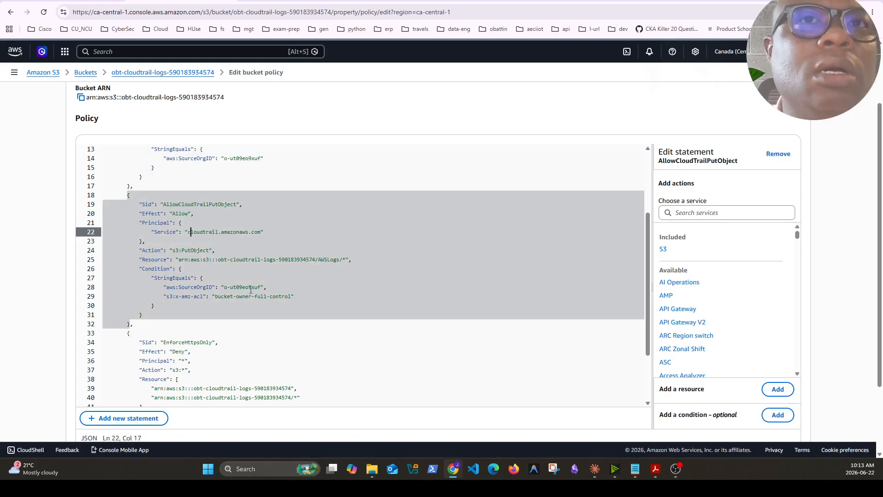
scroll(257, 255, "down", 3)
scroll(257, 255, "down", 2)
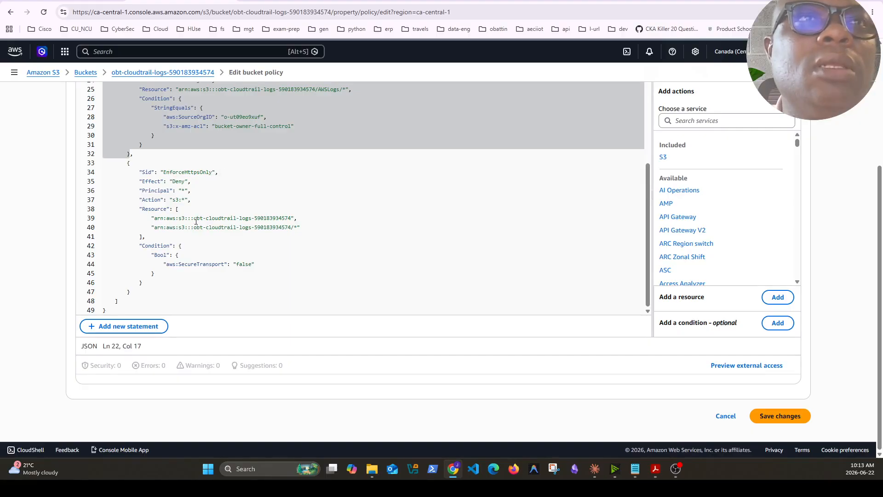
left_click_drag(157, 217, 289, 228)
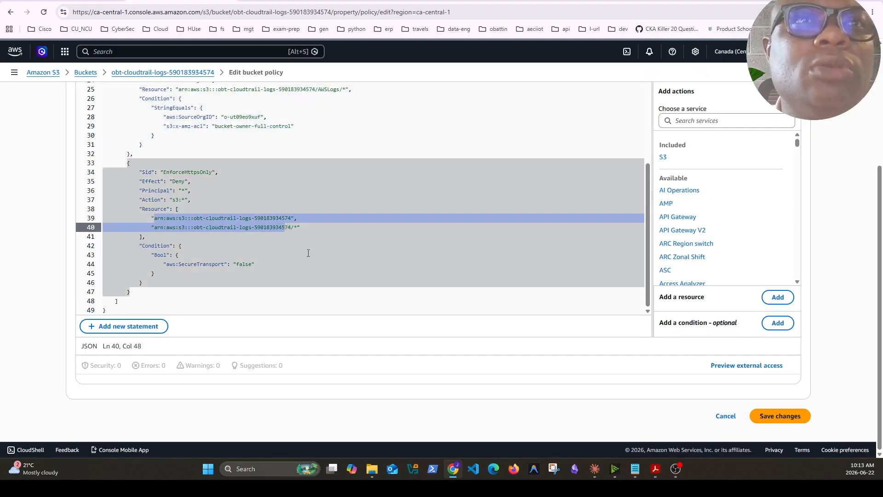
Review the EnforceHttpsOnly secure-transport condition and the statements above it, and save the bucket policy
left_click(179, 255)
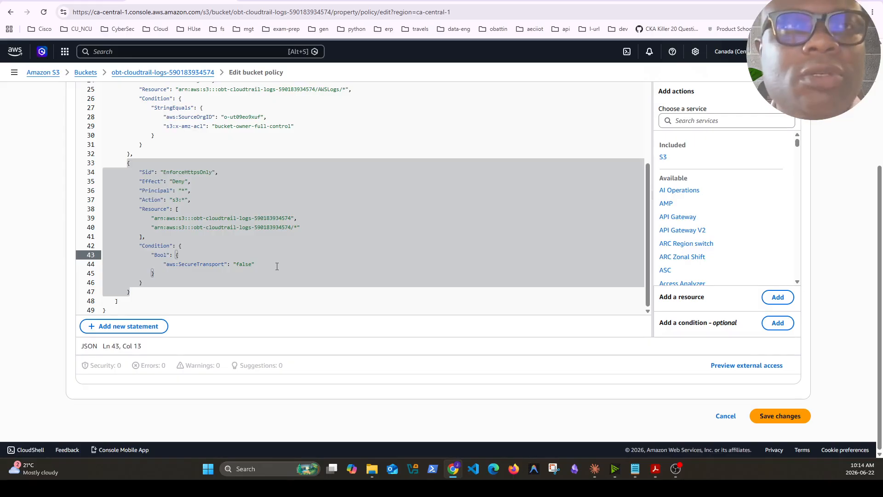
scroll(414, 124, "up", 3)
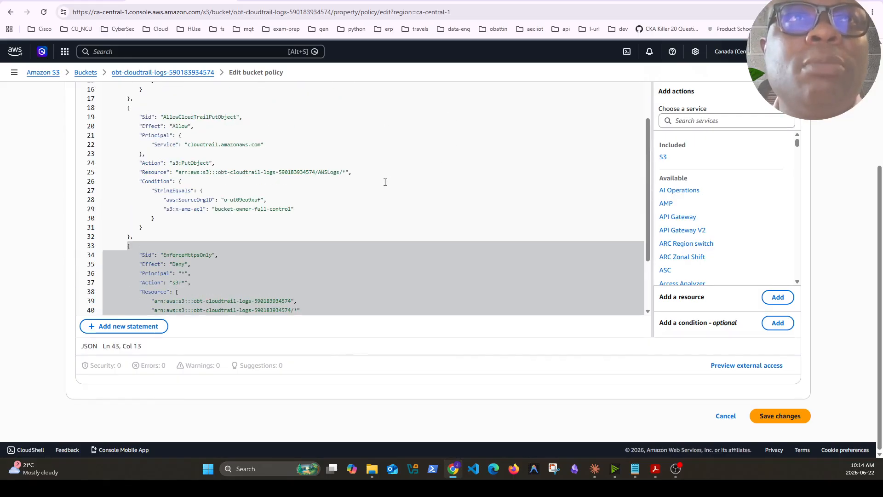
scroll(385, 183, "up", 3)
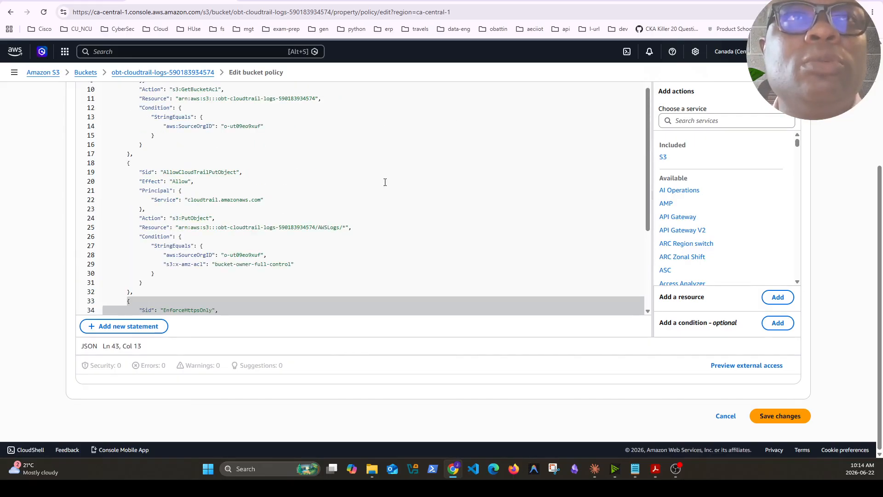
left_click(780, 416)
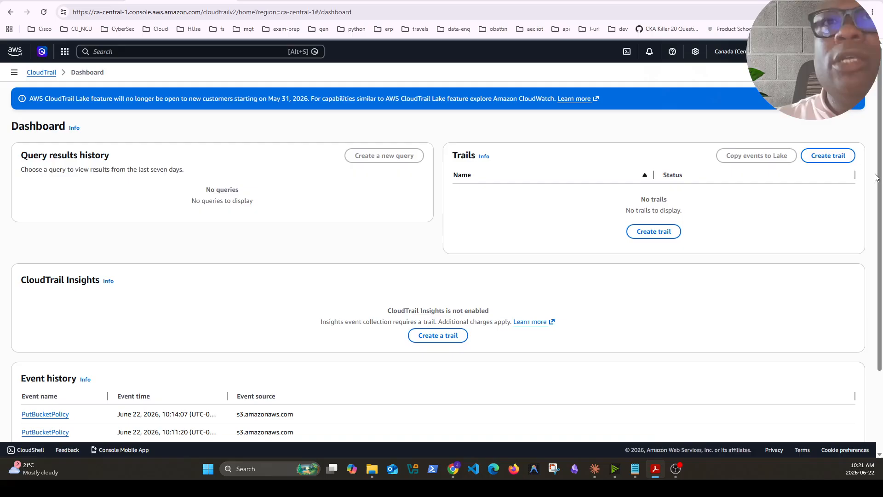
Start creating a CloudTrail trail and name it obt-wide-trail
left_click(827, 158)
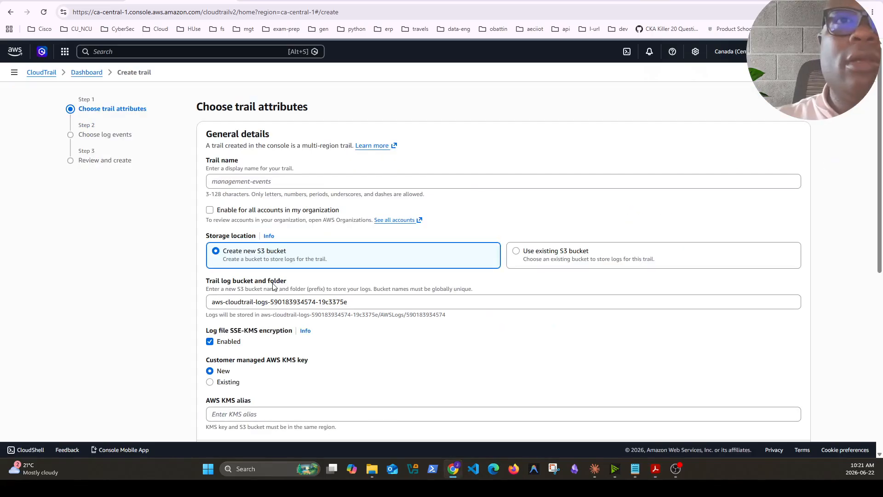
left_click(251, 180)
type("org-wide-trail")
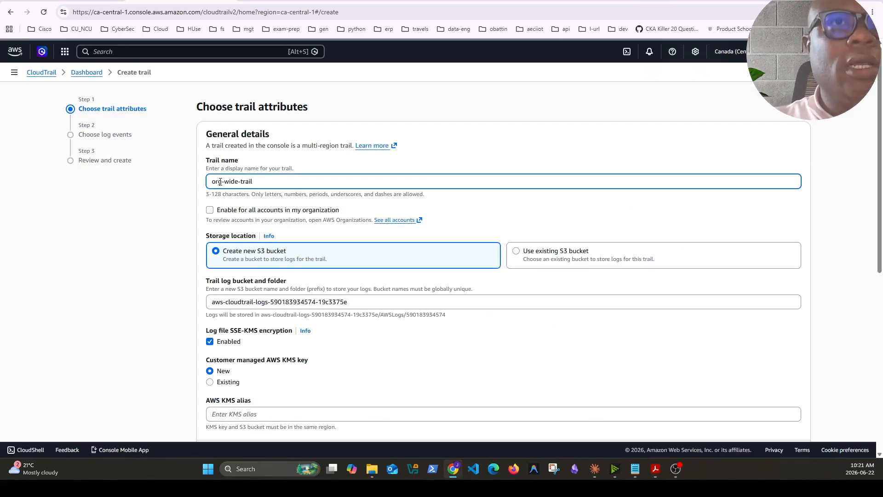
left_click(221, 182)
key("BackSpace")
key("BackSpace")
key("BackSpace")
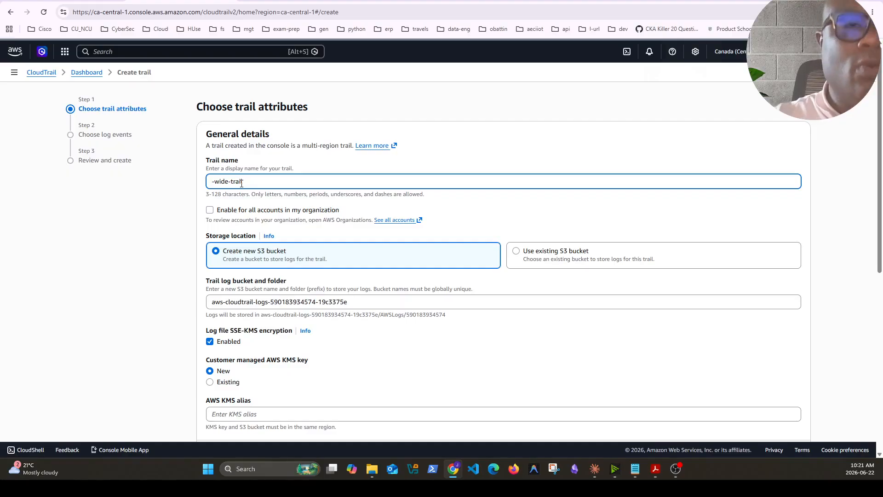
type("obt")
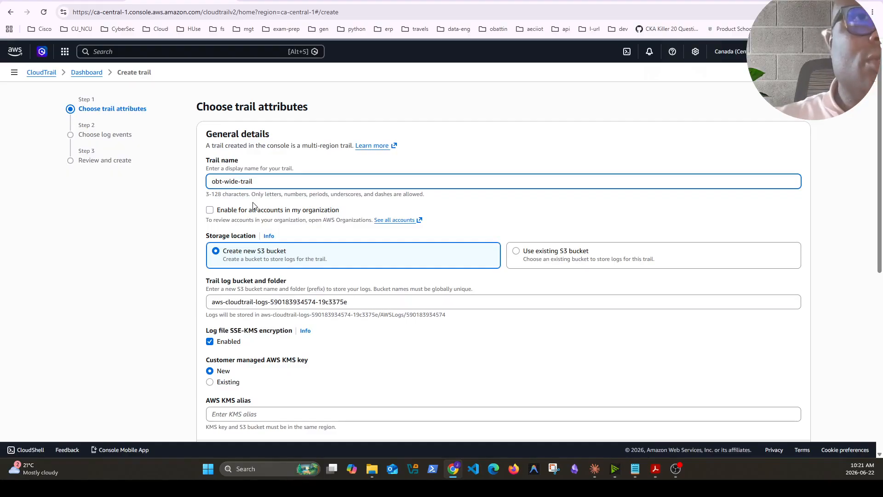
Enable the trail for all accounts in the organization and store its logs in the existing obt-cloudtrail-logs S3 bucket
left_click(210, 210)
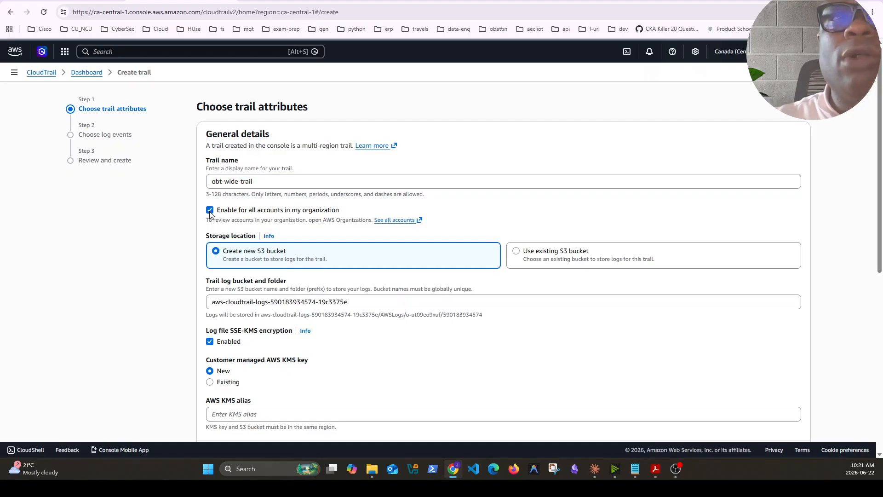
left_click(516, 252)
left_click(291, 302)
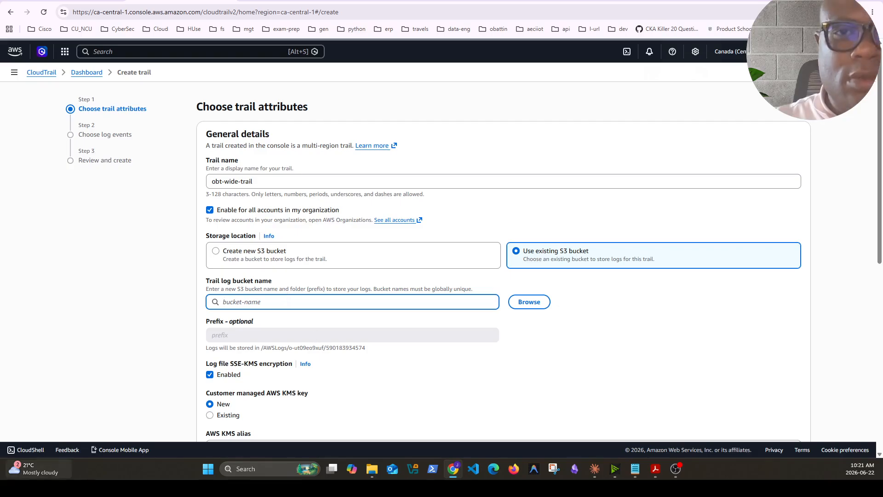
key("alt+Tab")
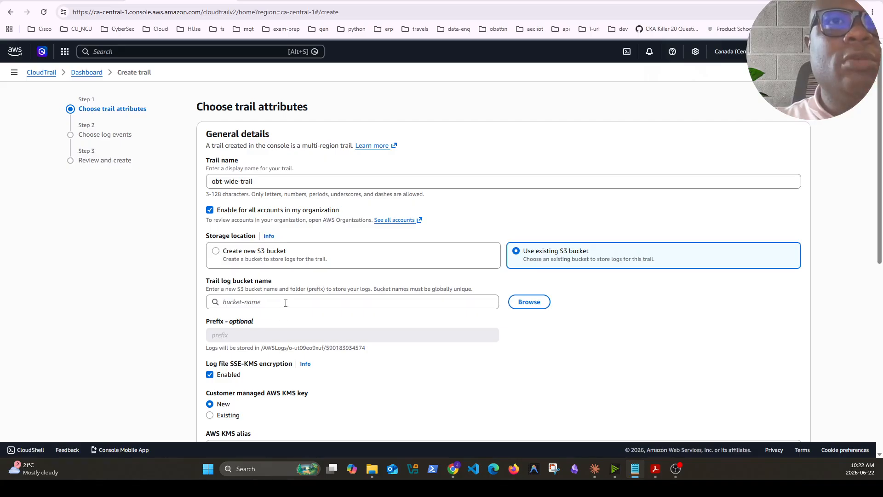
left_click(323, 303)
key("ctrl+v")
scroll(463, 366, "down", 1)
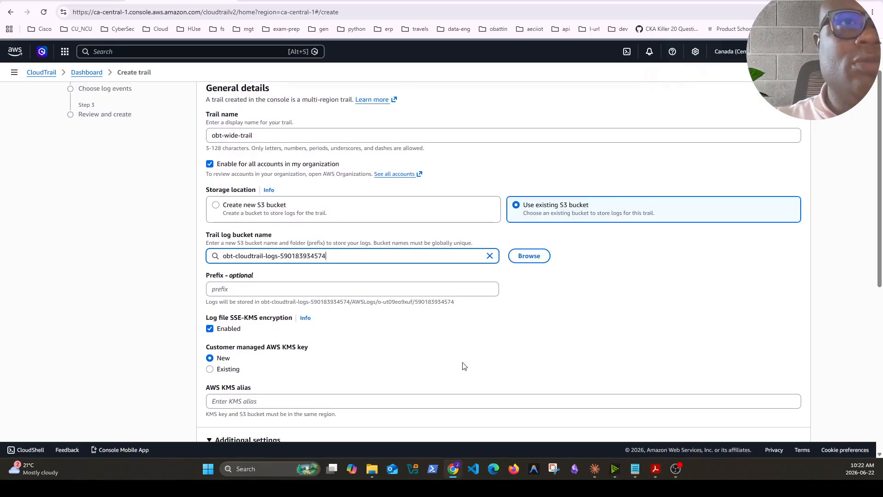
Set the alias of the new customer managed KMS key for log file encryption to obt-kms
scroll(355, 357, "down", 1)
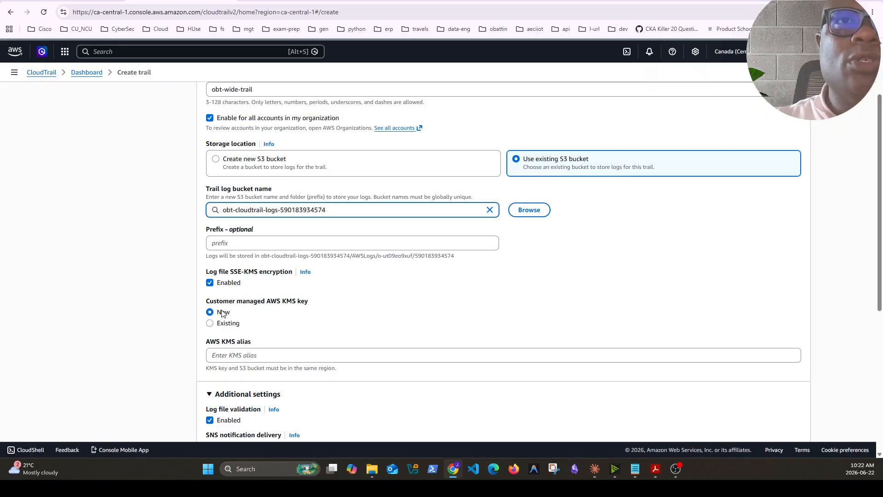
left_click(247, 357)
type("obt")
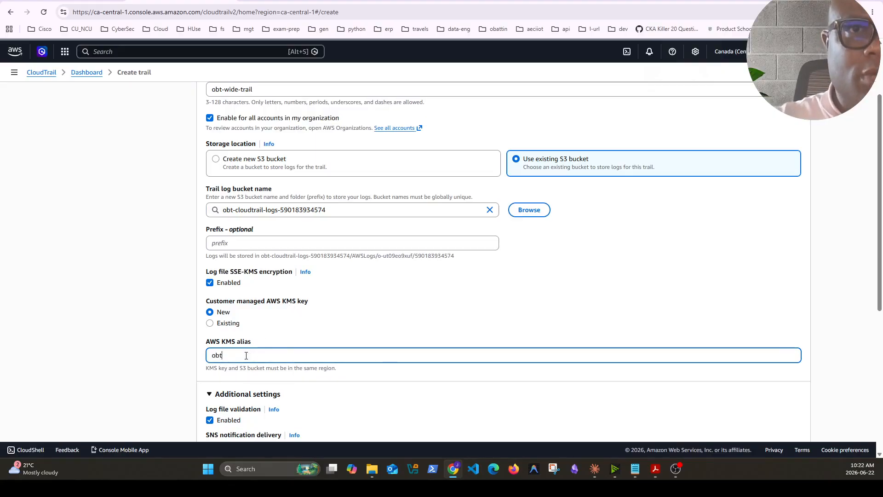
type("-kms")
Leave log file validation enabled and enable CloudWatch Logs with a new log group under the suggested name
scroll(368, 352, "down", 4)
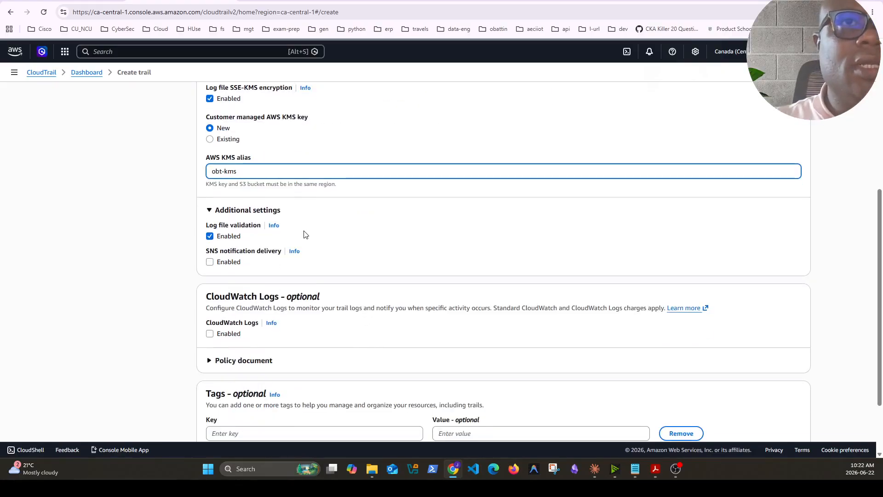
left_click(212, 237)
left_click(212, 237)
scroll(275, 197, "down", 1)
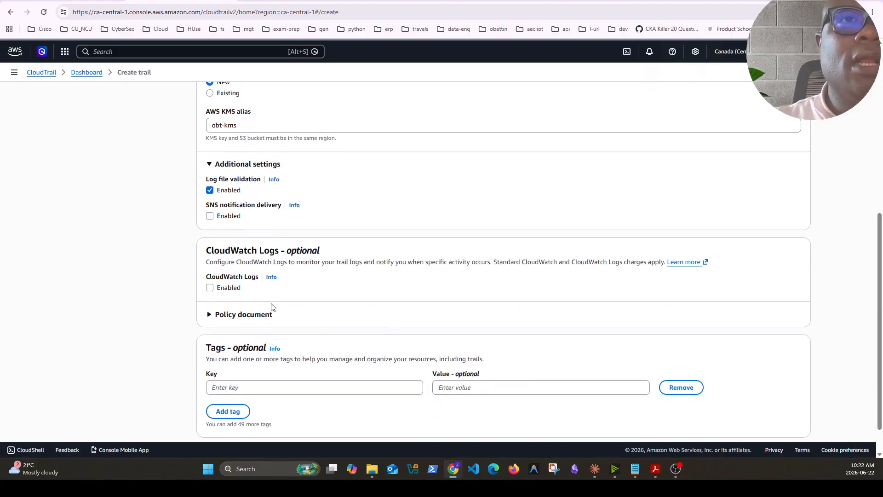
left_click(210, 287)
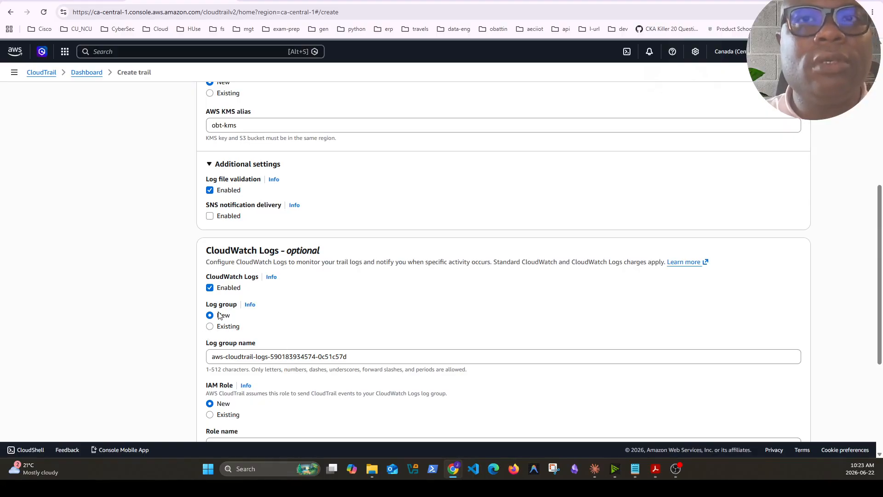
left_click_drag(210, 356, 376, 353)
left_click(379, 354)
scroll(394, 384, "down", 2)
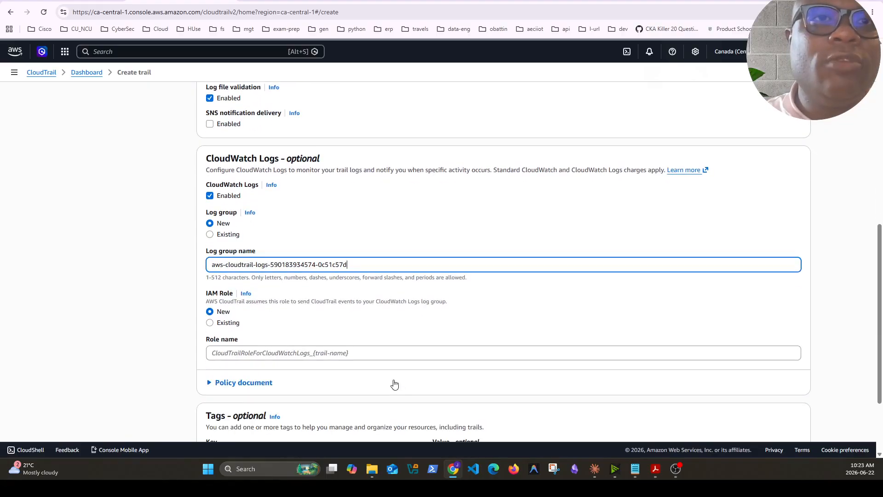
scroll(395, 384, "down", 2)
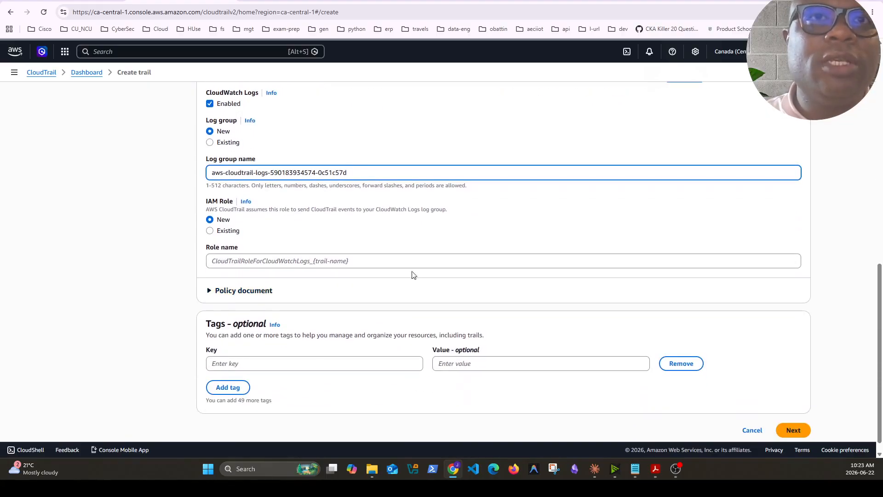
Try to continue to the log event selection with the IAM role name left empty
key("alt+Tab")
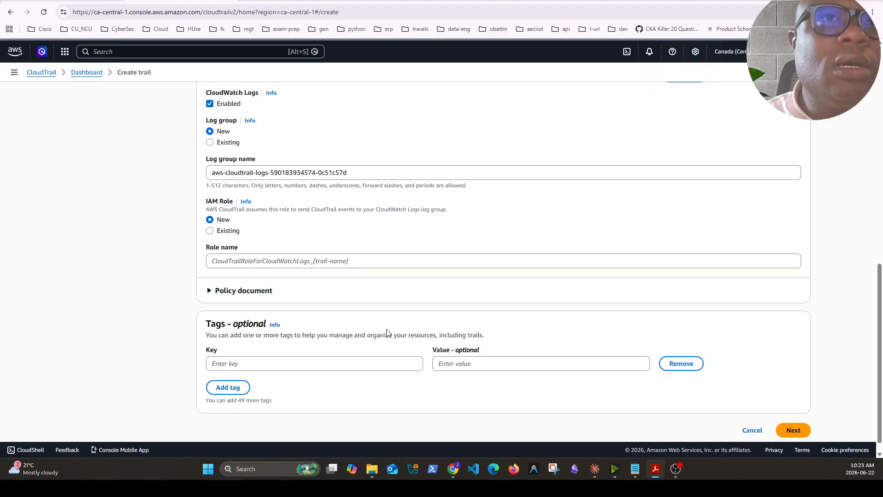
key("alt+Tab")
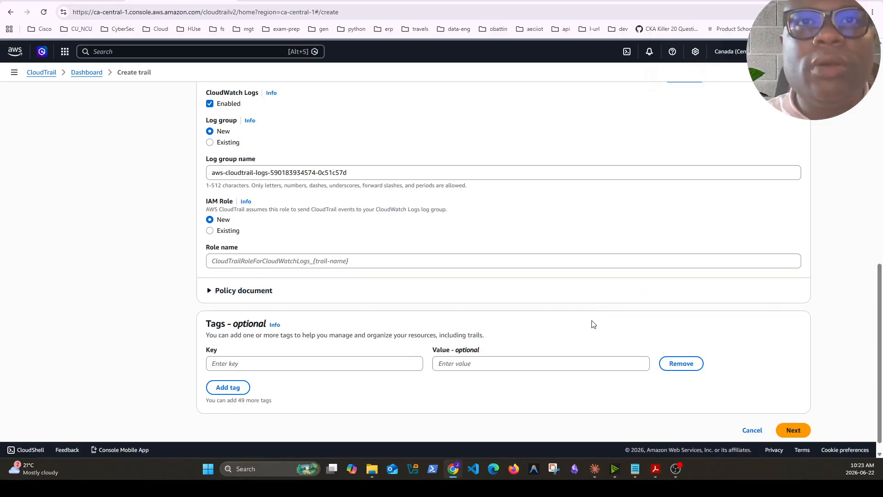
scroll(598, 327, "down", 1)
left_click(791, 415)
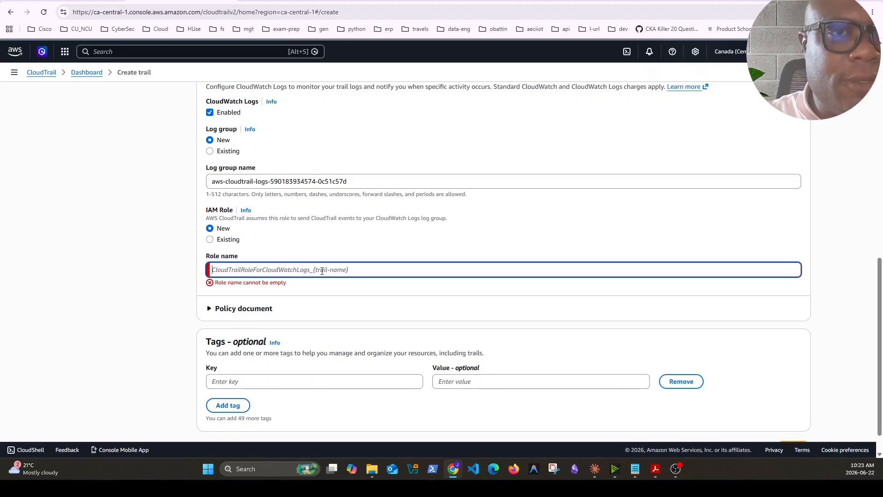
Name the new IAM role for CloudWatch Logs obt-cloudtrail-role and continue to the log event selection
left_click(210, 239)
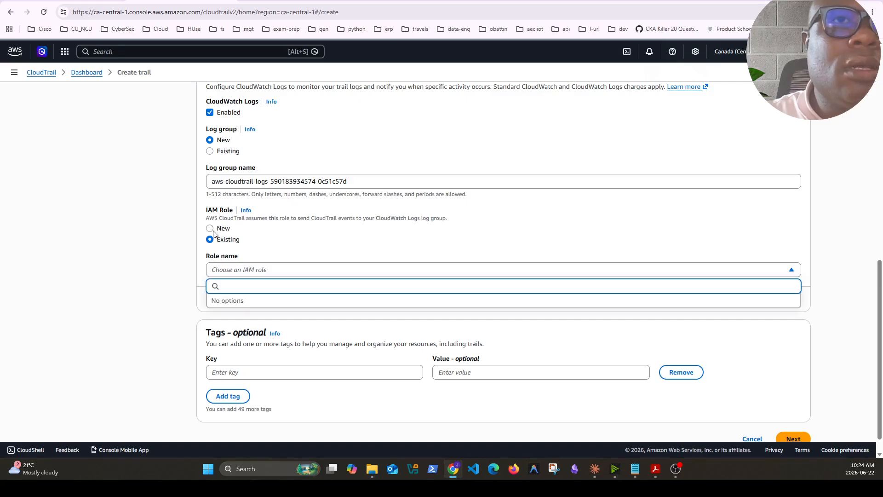
left_click(211, 228)
left_click(335, 271)
type("cloudtrail")
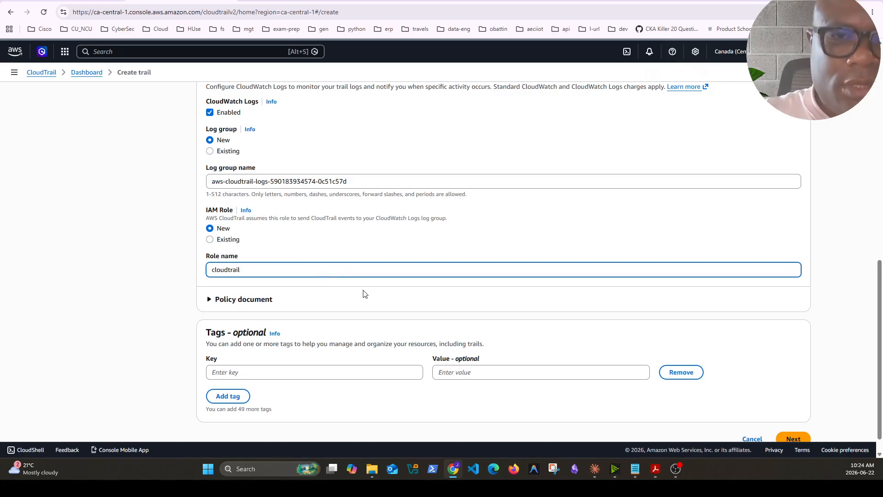
key("Home")
type("obt-")
key("Right")
scroll(365, 294, "down", 1)
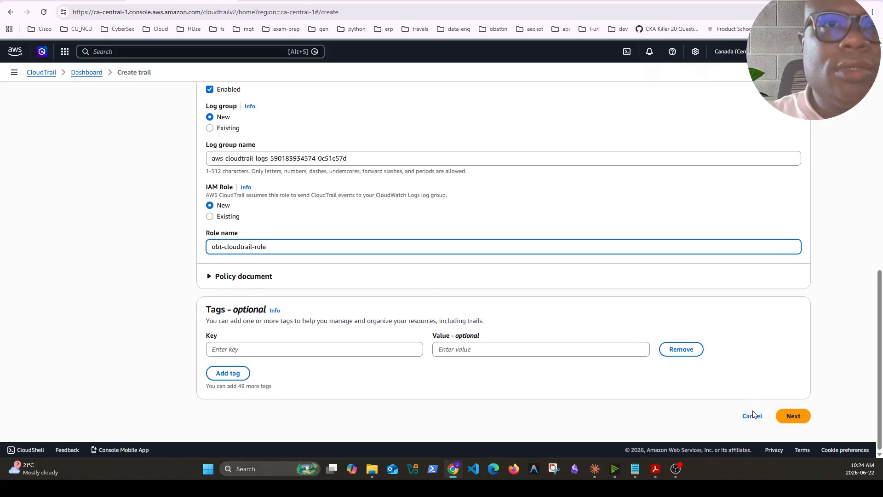
left_click(793, 419)
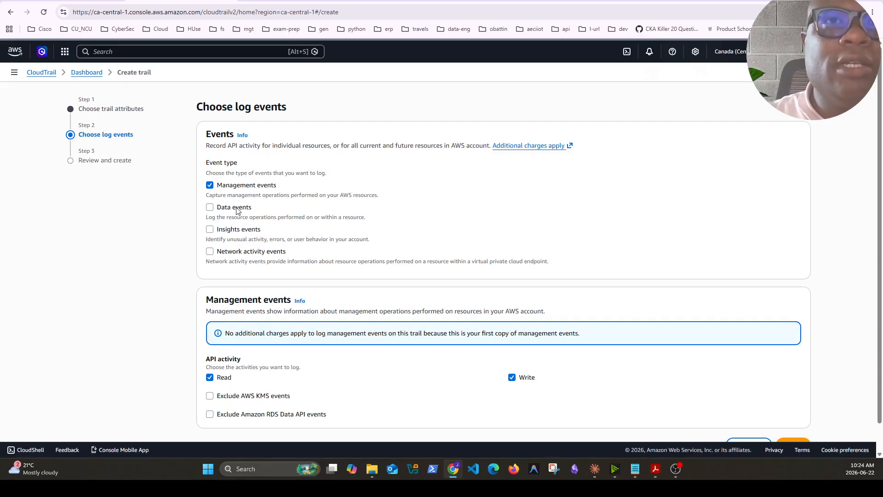
Keep only management events with read and write API activity, review the configuration, and create the trail
scroll(370, 271, "down", 1)
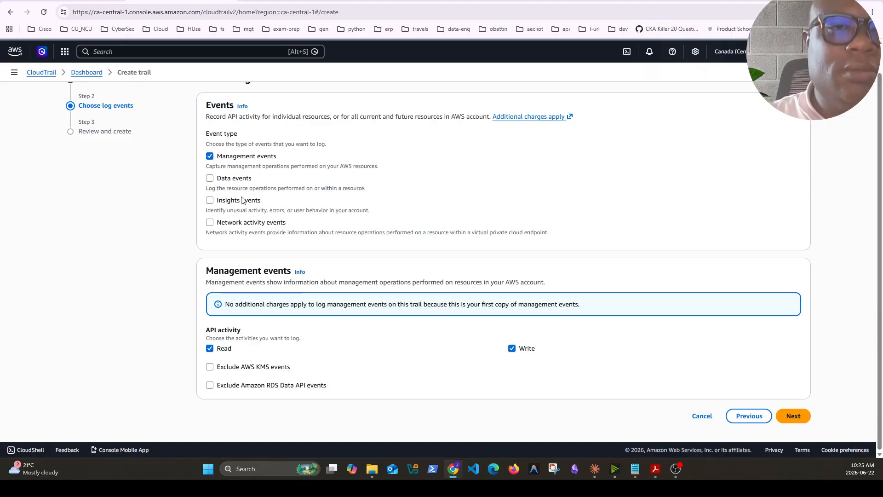
left_click(793, 416)
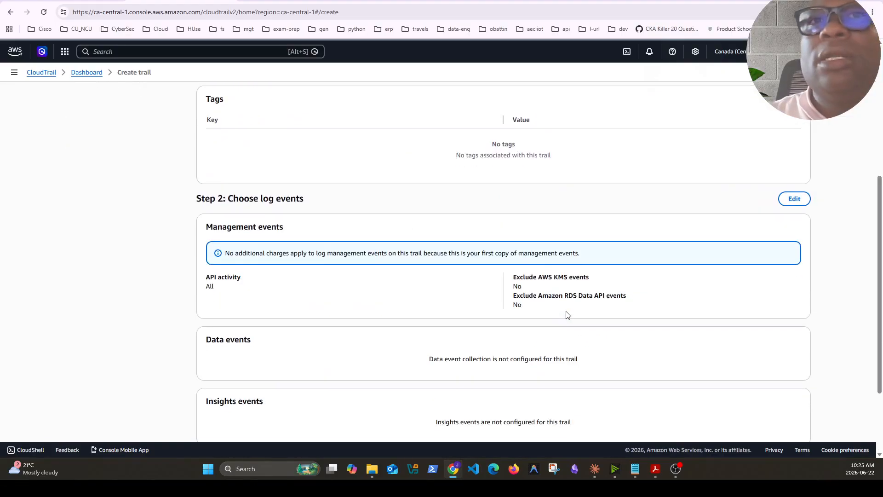
scroll(568, 315, "down", 3)
left_click(784, 417)
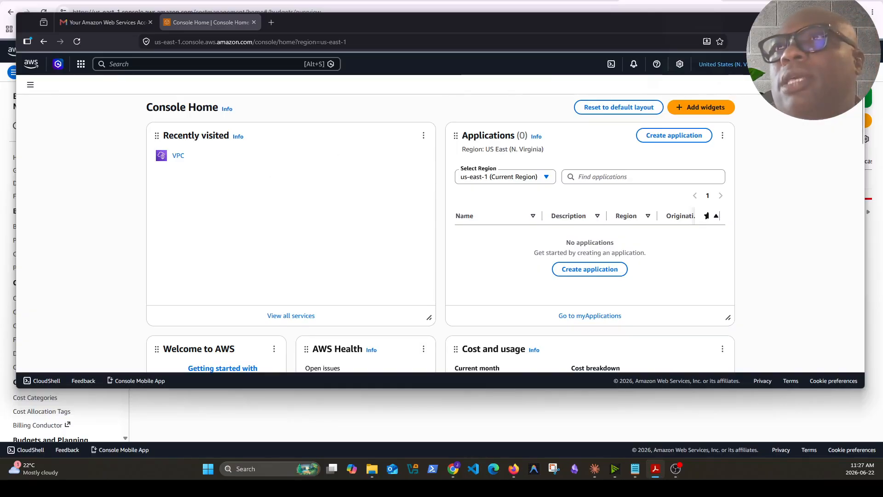
Switch to the Firefox window with the us-east-1 AWS console and open the VPC service
key("alt+Tab")
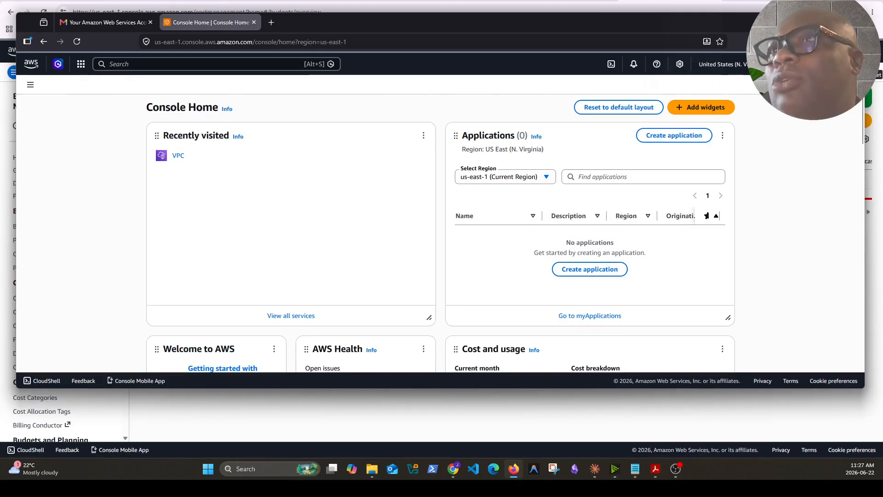
left_click(140, 67)
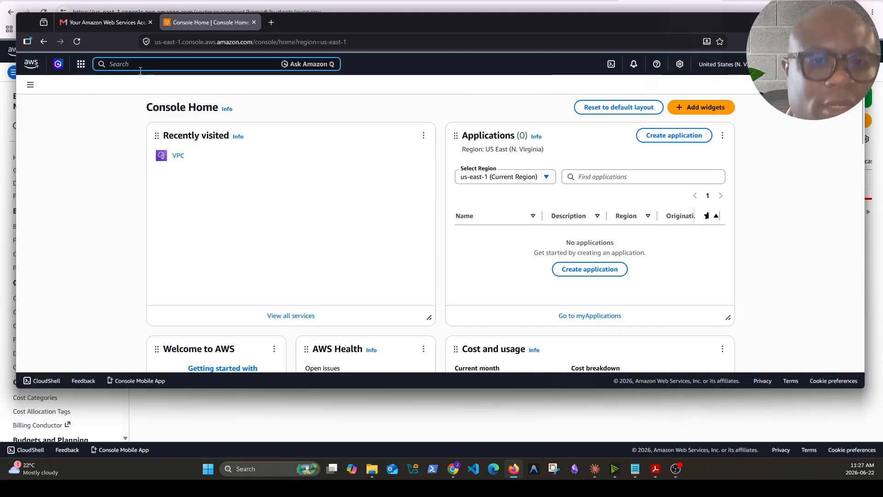
type("vpc")
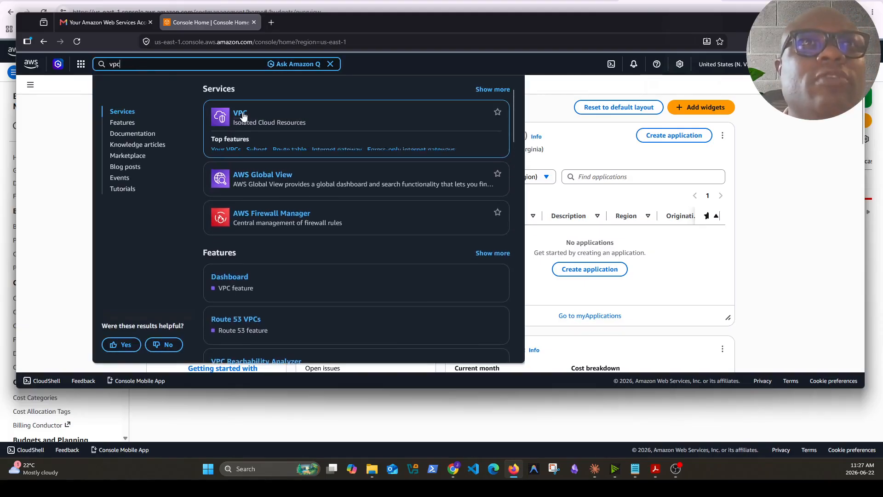
left_click(243, 114)
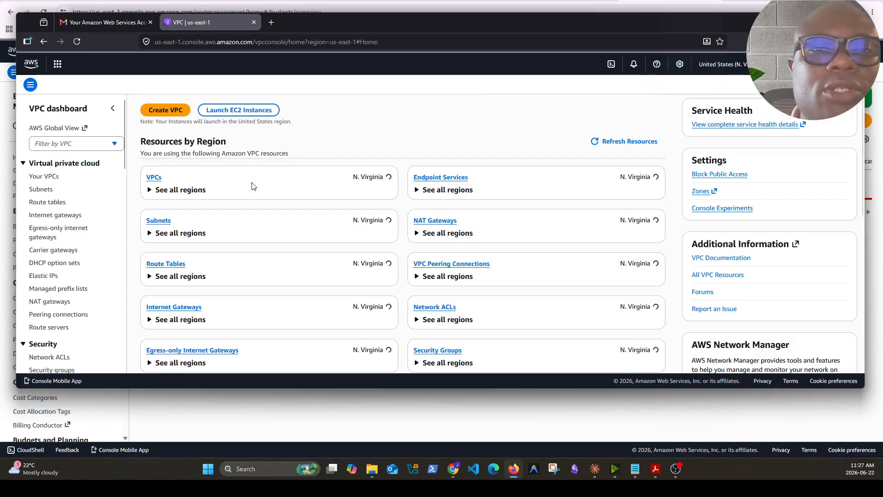
Start a new VPC from the VPC list with the VPC and more option and set its auto-generated name tag to shared-services
left_click(155, 179)
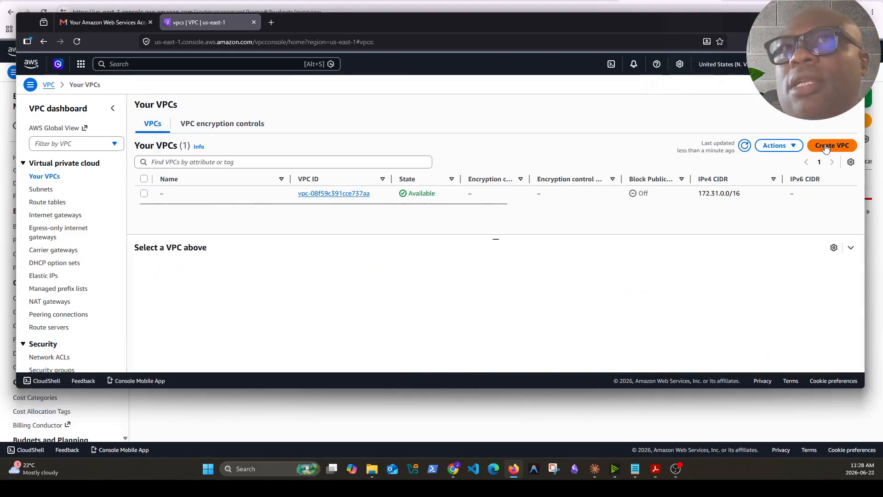
left_click(822, 146)
left_click(306, 182)
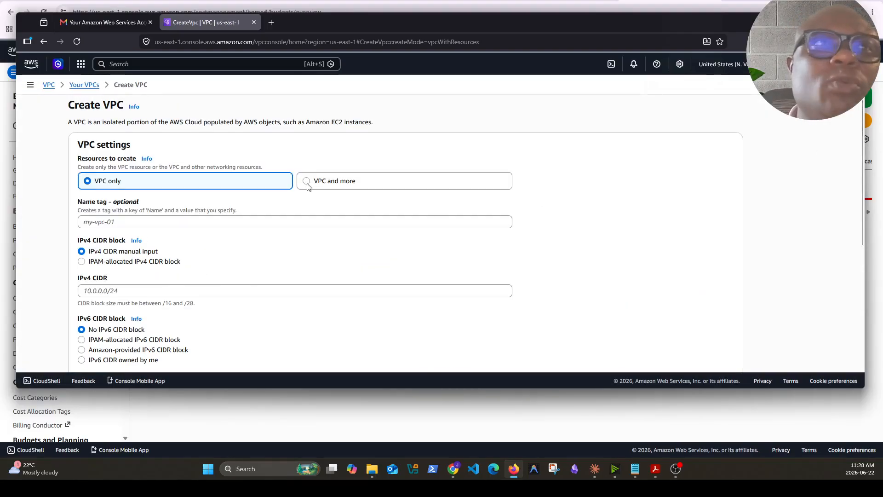
left_click(138, 258)
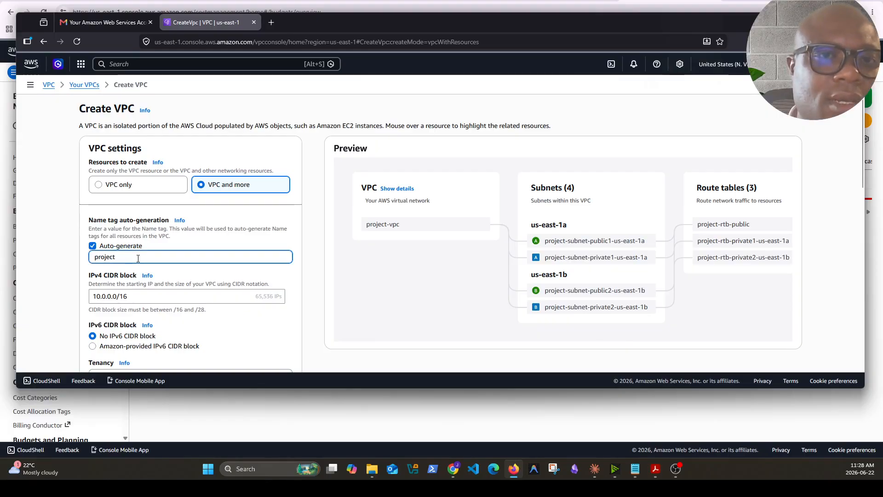
double_click(105, 256)
type("sha")
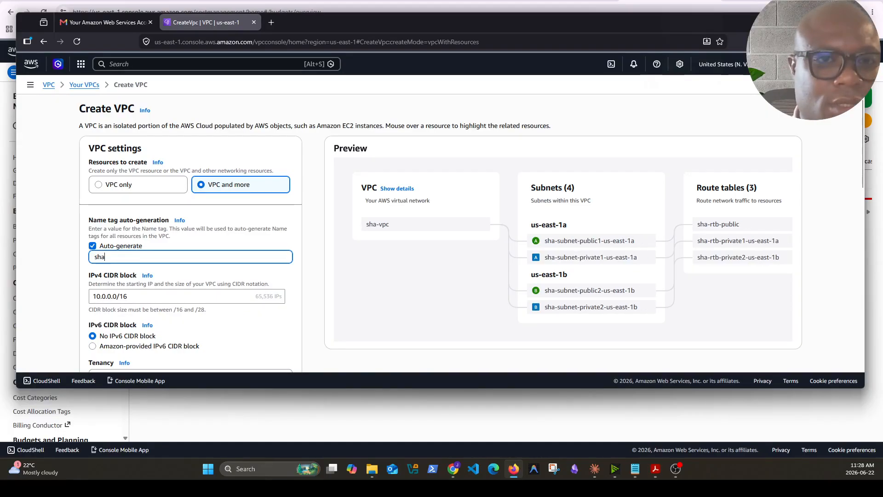
type("red-services")
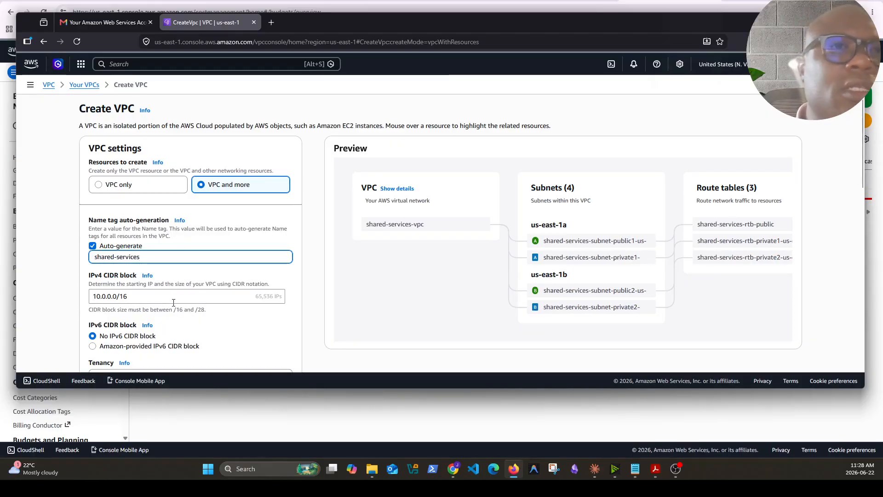
Keep the default tenancy and subnet counts, choose a zonal NAT gateway in 1 AZ, and create the VPC
scroll(193, 224, "down", 2)
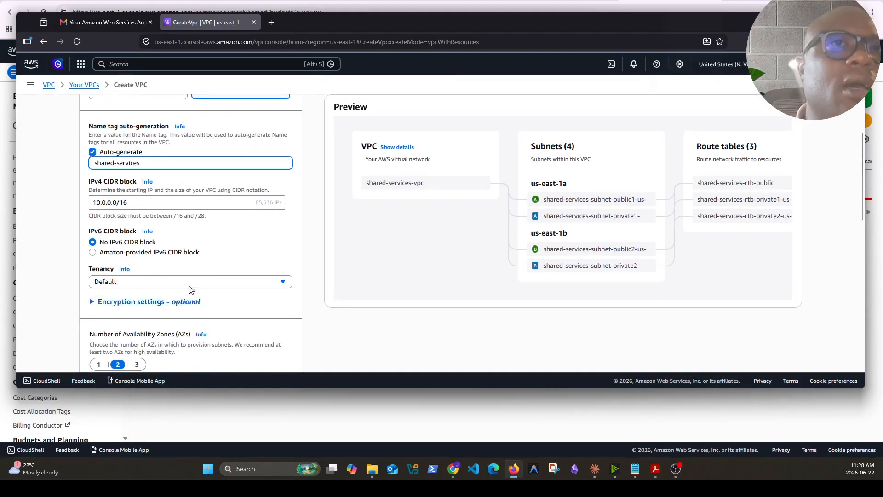
left_click(270, 282)
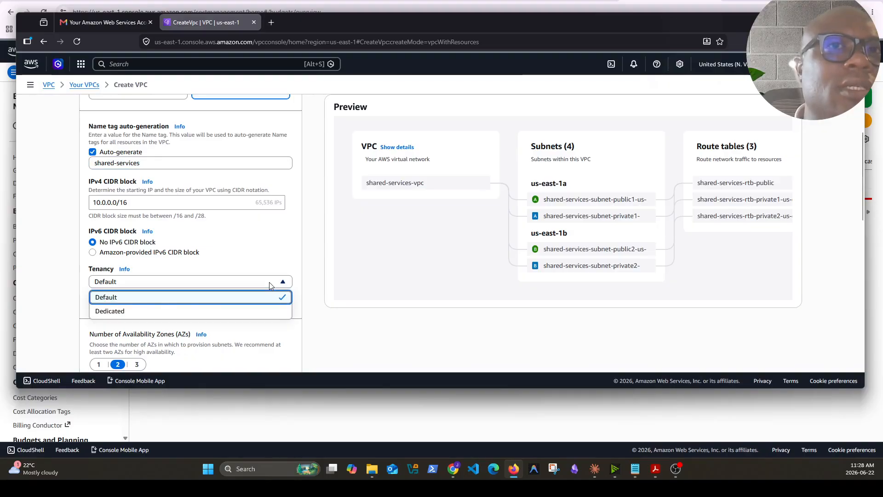
left_click(269, 282)
scroll(257, 294, "down", 4)
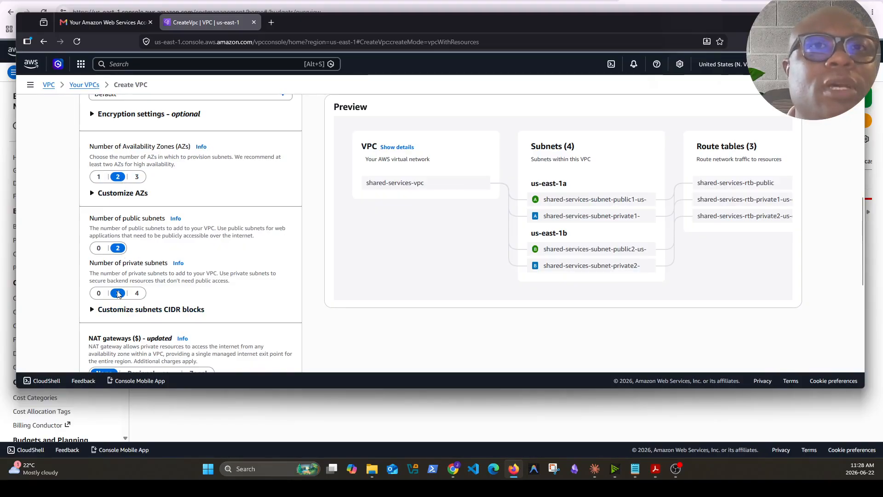
scroll(209, 290, "down", 2)
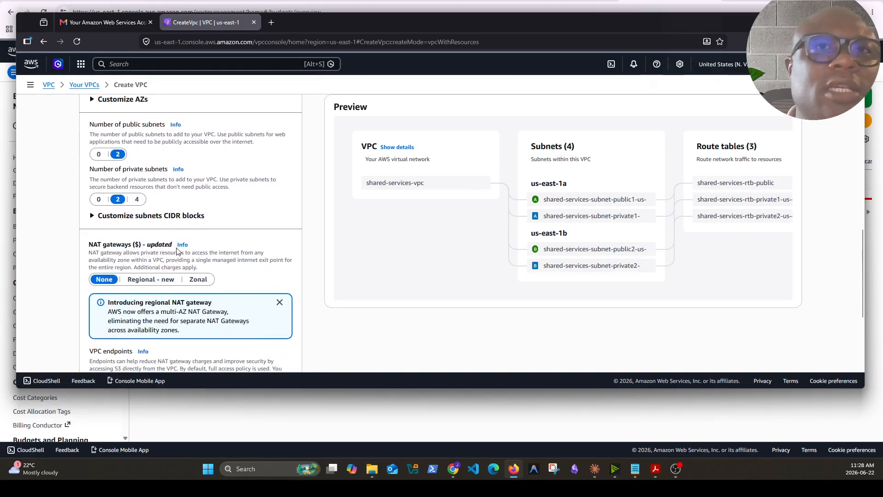
left_click(198, 279)
scroll(230, 272, "down", 3)
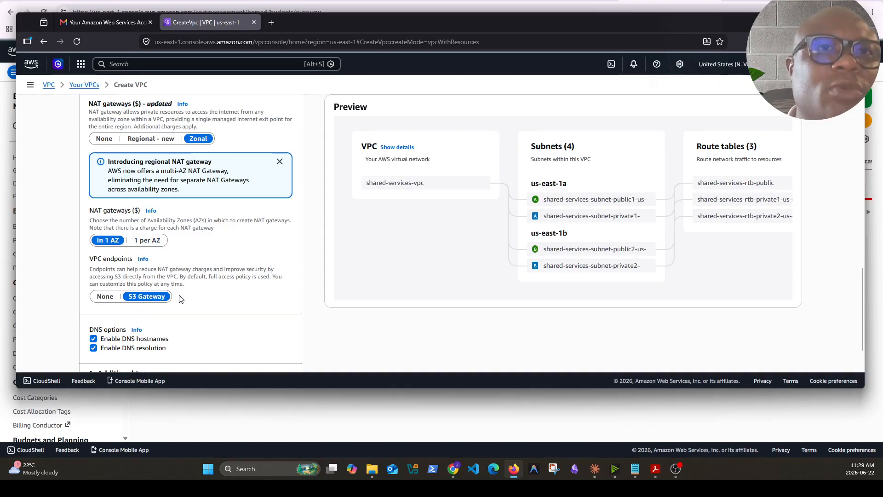
scroll(180, 299, "down", 1)
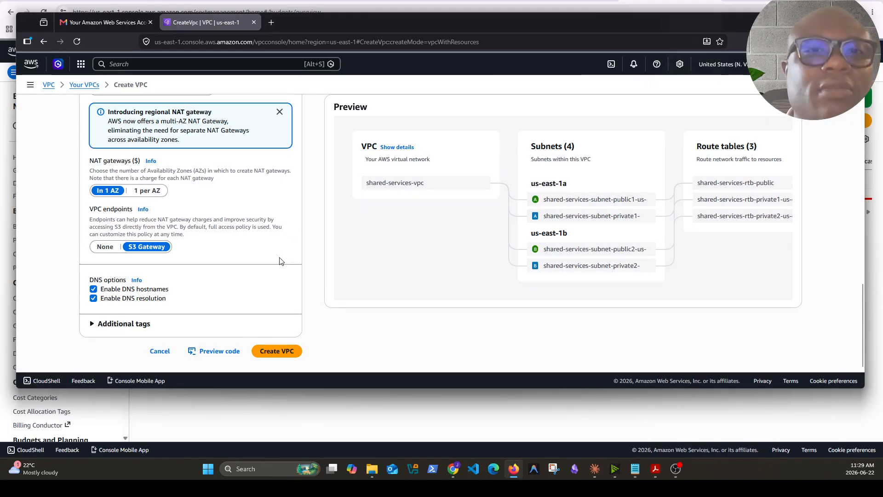
left_click(284, 351)
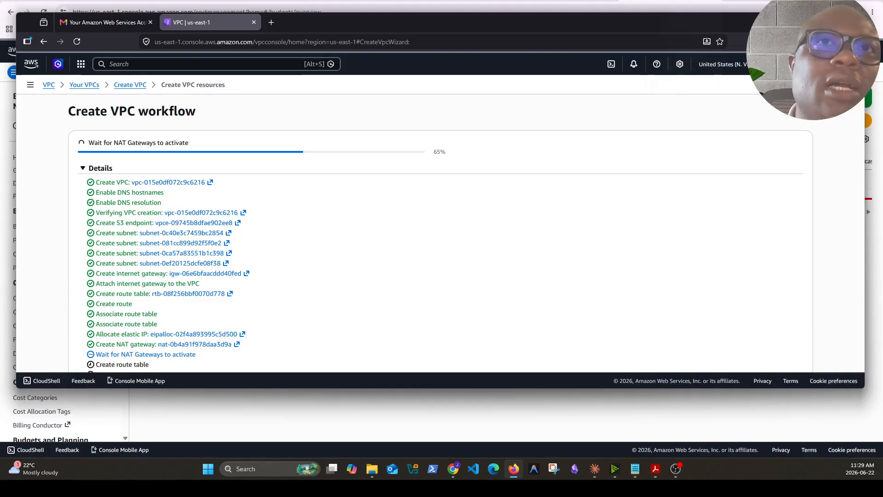
Examine the resource creation details in the Create VPC workflow
scroll(423, 233, "down", 2)
scroll(369, 256, "up", 2)
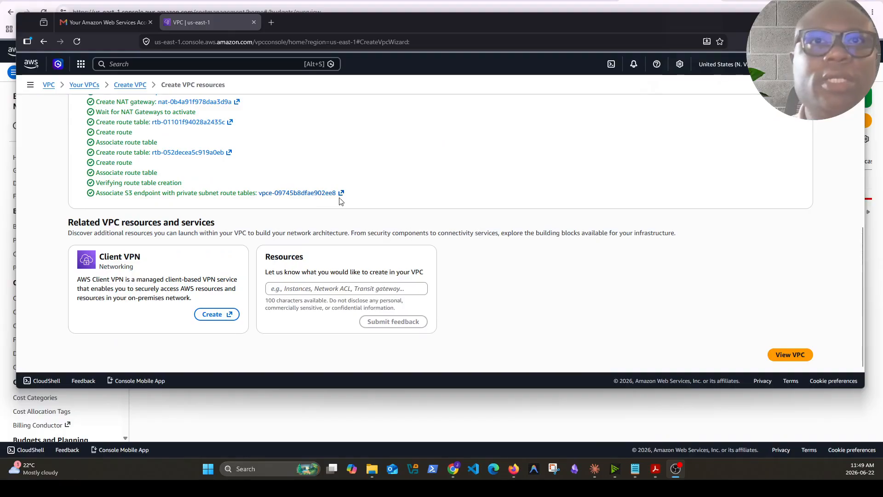
scroll(344, 204, "up", 3)
scroll(344, 204, "up", 2)
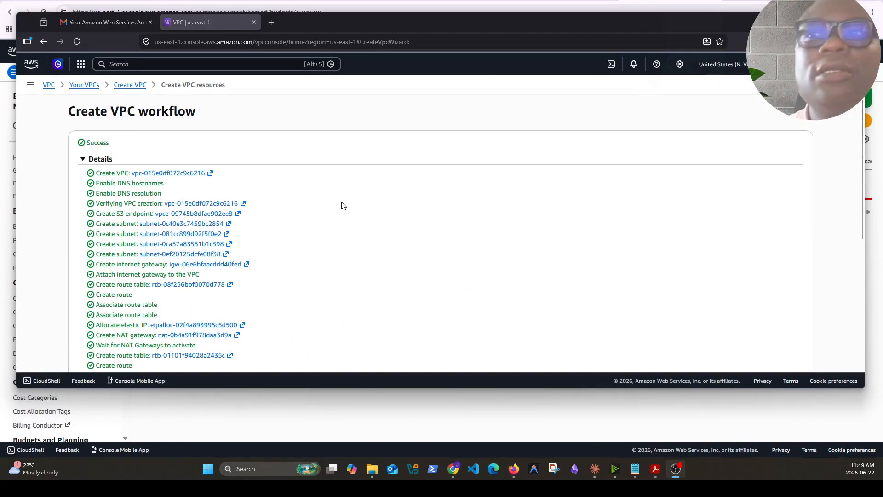
Refresh the list of VPCs and open the details of shared-services-vpc
left_click(128, 86)
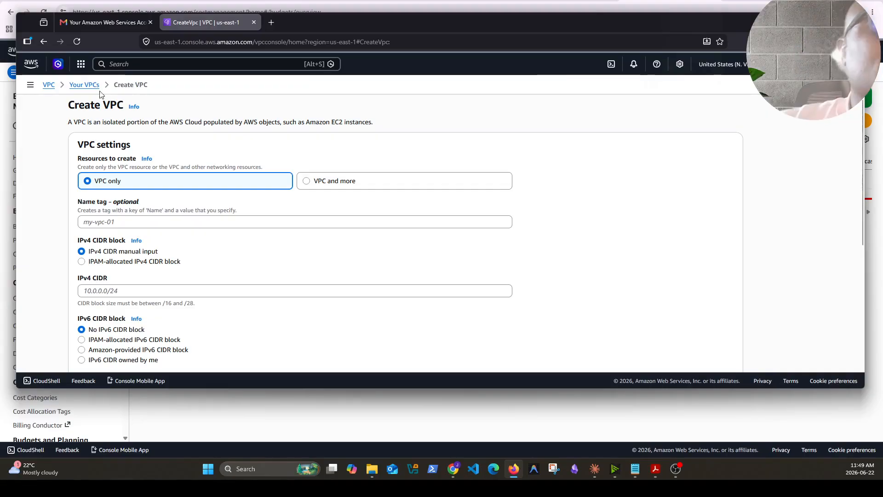
left_click(76, 86)
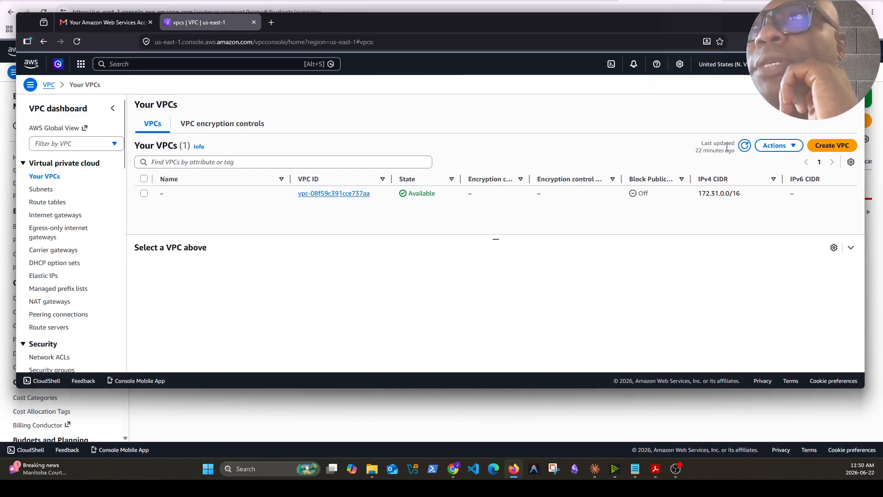
left_click(745, 146)
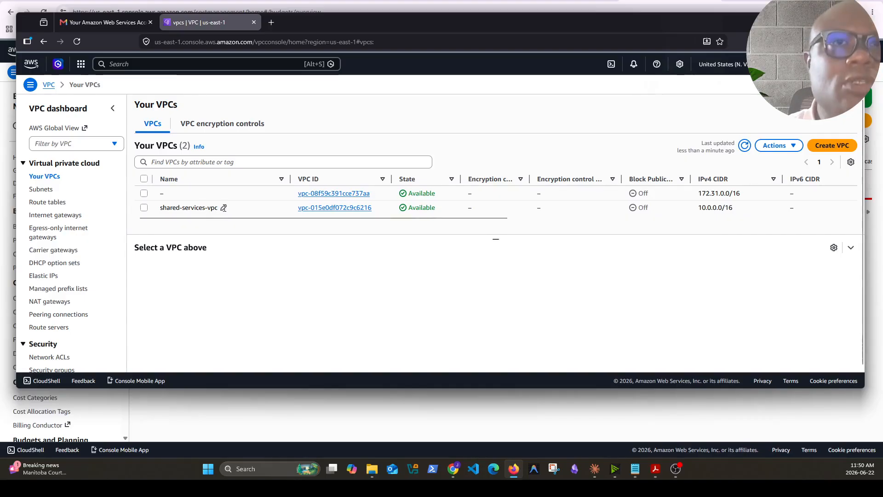
left_click(342, 208)
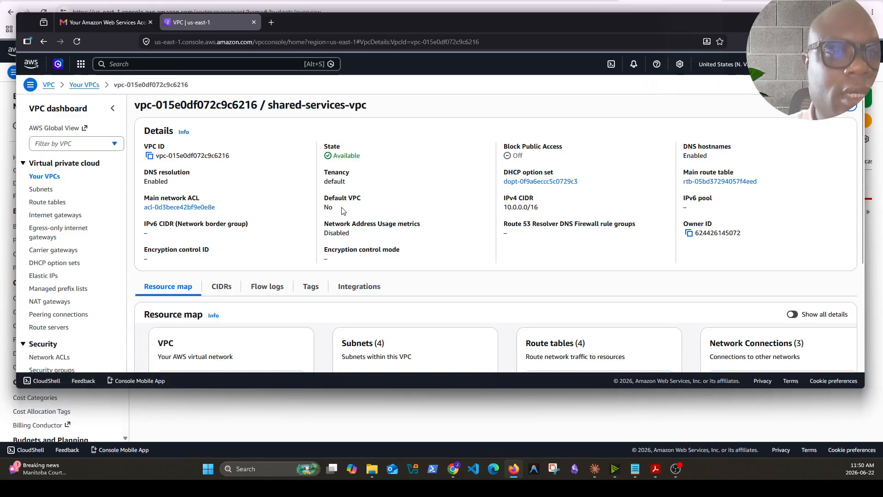
scroll(295, 290, "down", 3)
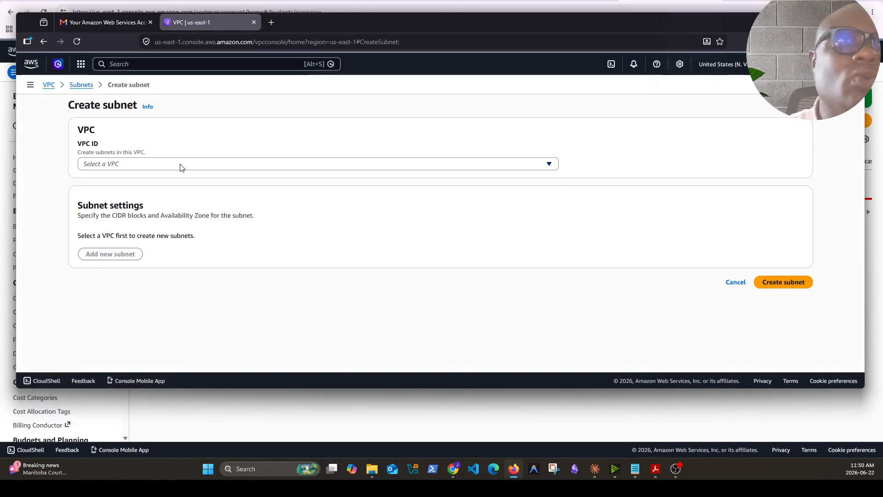
Start a new subnet in shared-services-vpc and name it shared-tgw-a
left_click(181, 164)
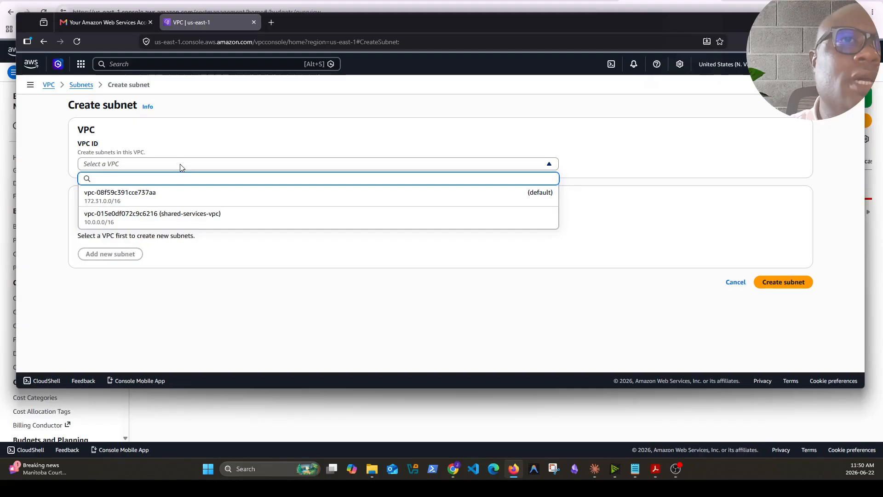
left_click(162, 217)
scroll(161, 216, "down", 2)
left_click(141, 196)
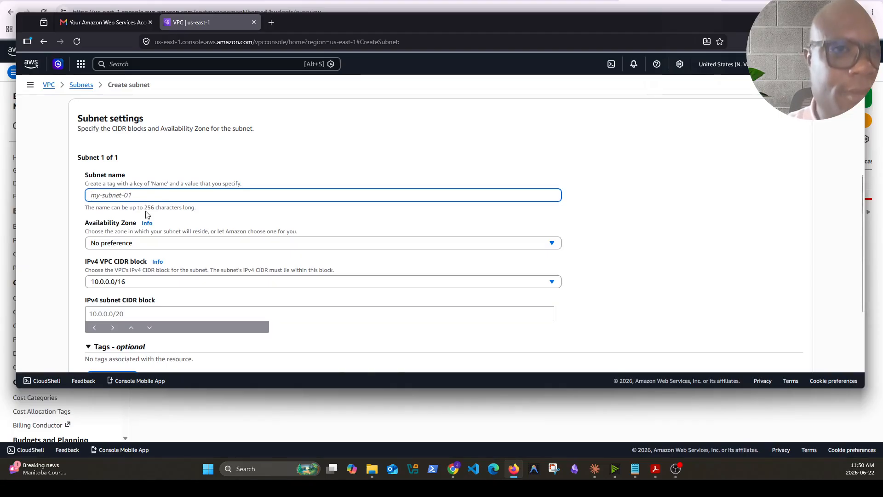
type("shared-tgw-a")
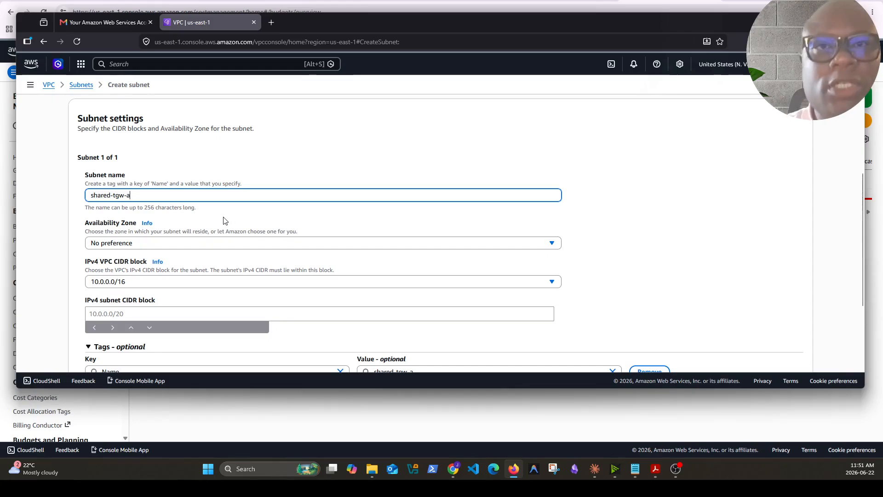
Set the shared-tgw-a subnet's Availability Zone to use1-az1 (us-east-1a)
left_click(485, 247)
type("re")
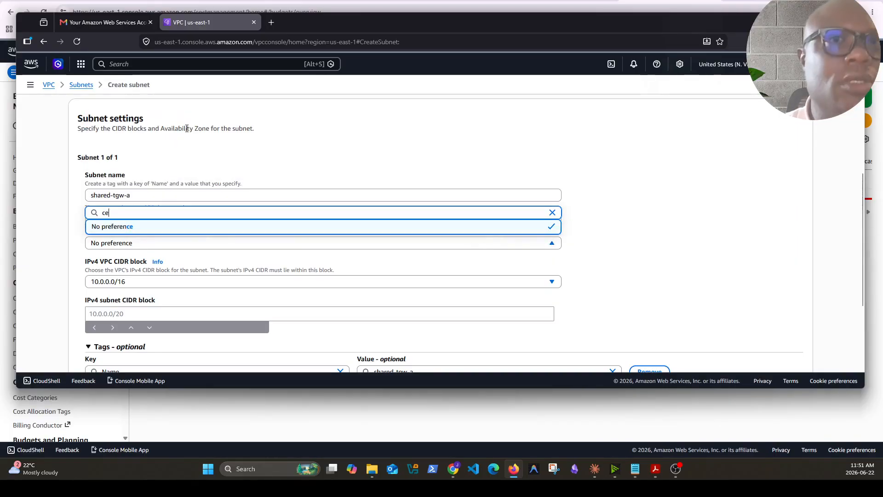
key("BackSpace")
key("BackSpace")
scroll(227, 138, "down", 2)
scroll(227, 139, "up", 2)
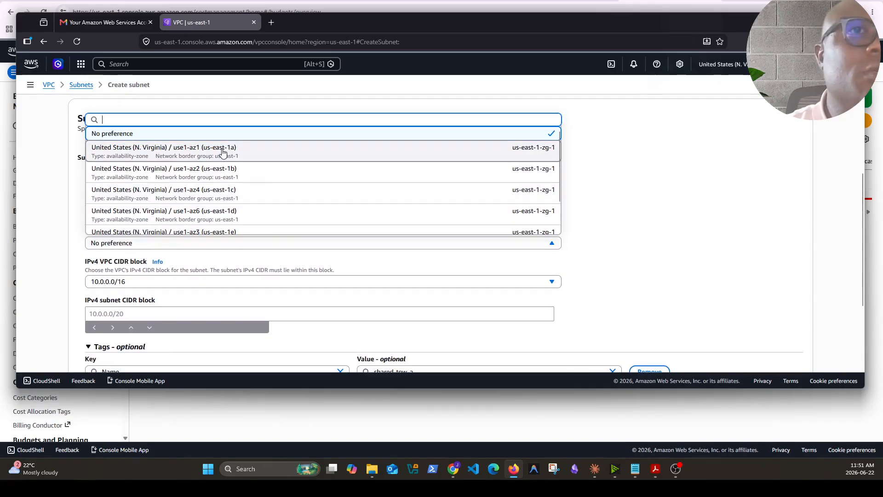
left_click(216, 153)
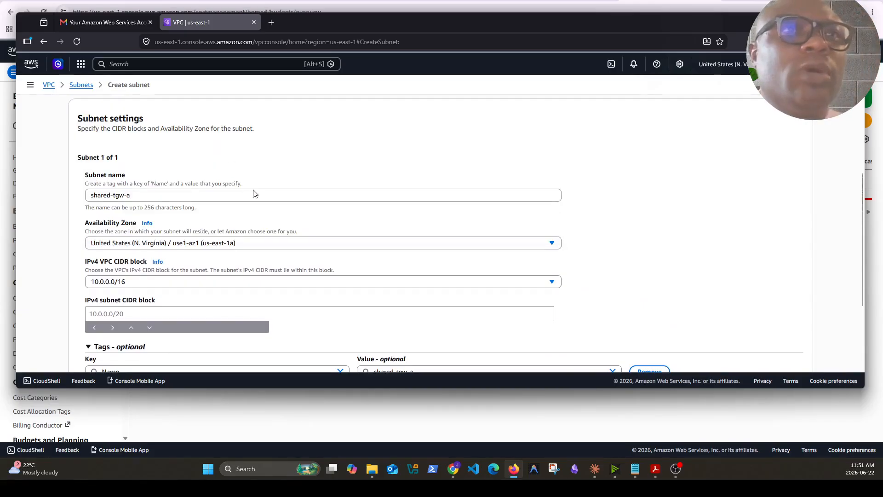
Keep the 10.0.0.0/16 VPC CIDR block and set the shared-tgw-a subnet's IPv4 CIDR block to 10.0.20.0/28
scroll(268, 246, "down", 1)
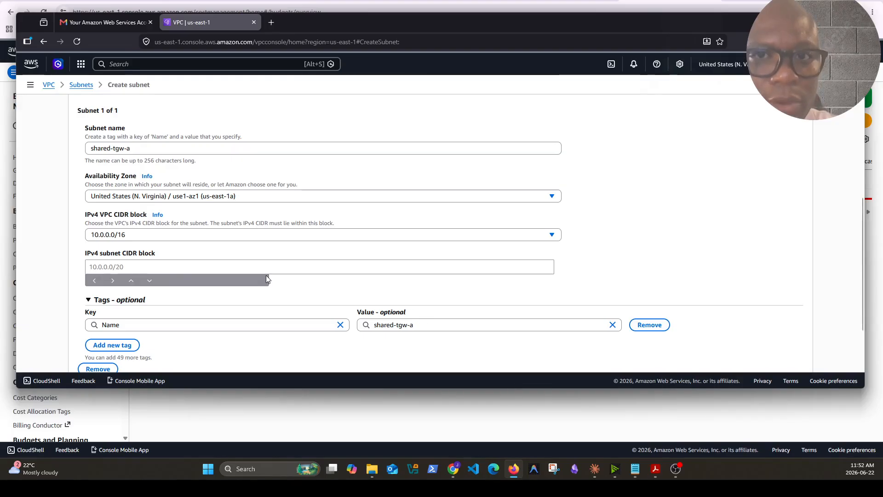
left_click(156, 236)
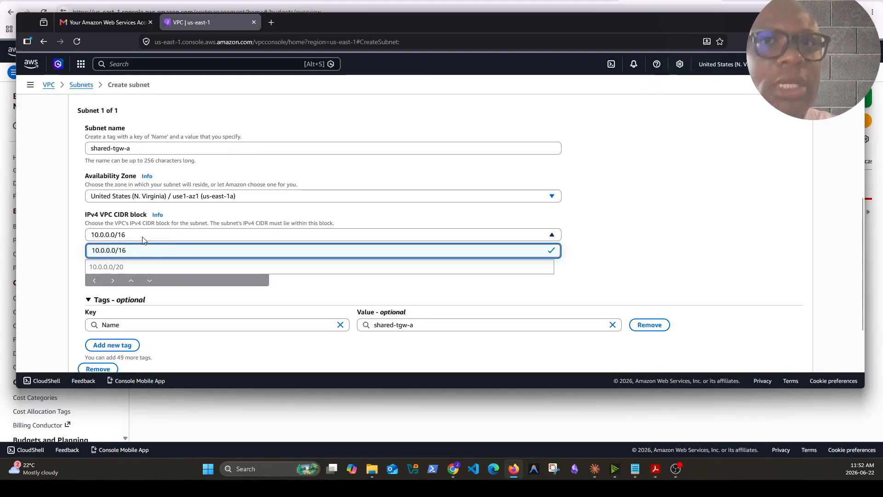
left_click(147, 267)
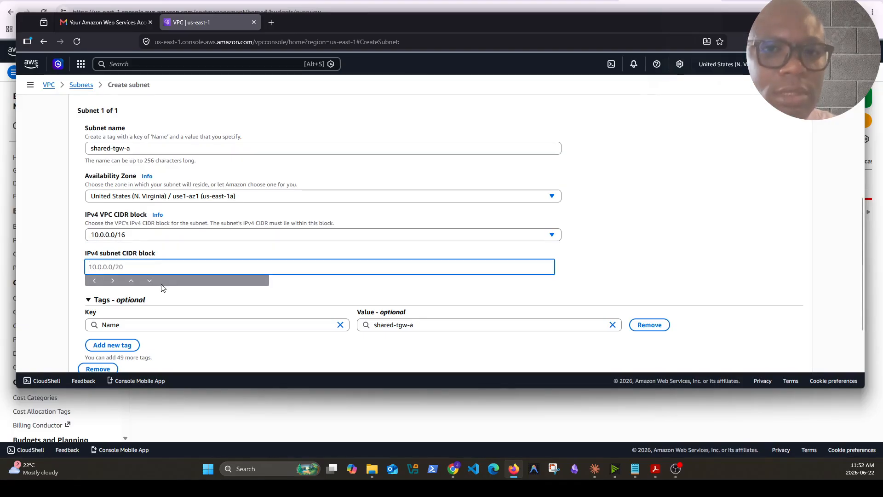
type("10.0.")
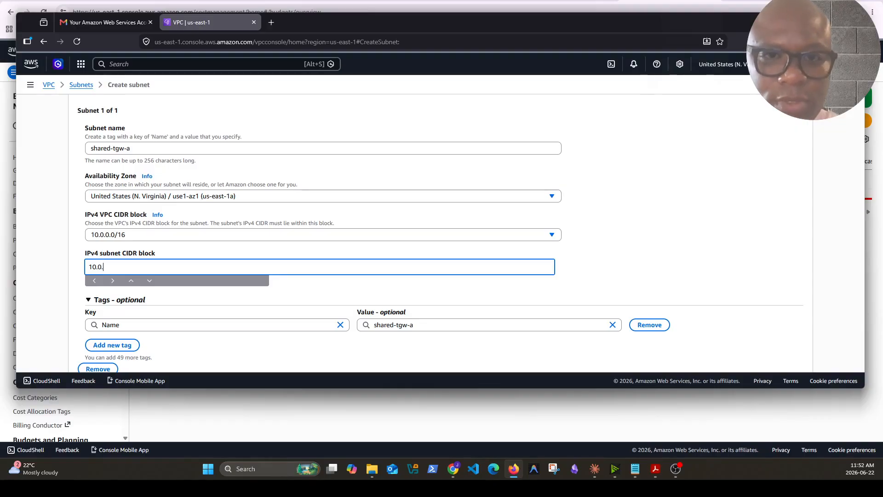
type("20.0/28")
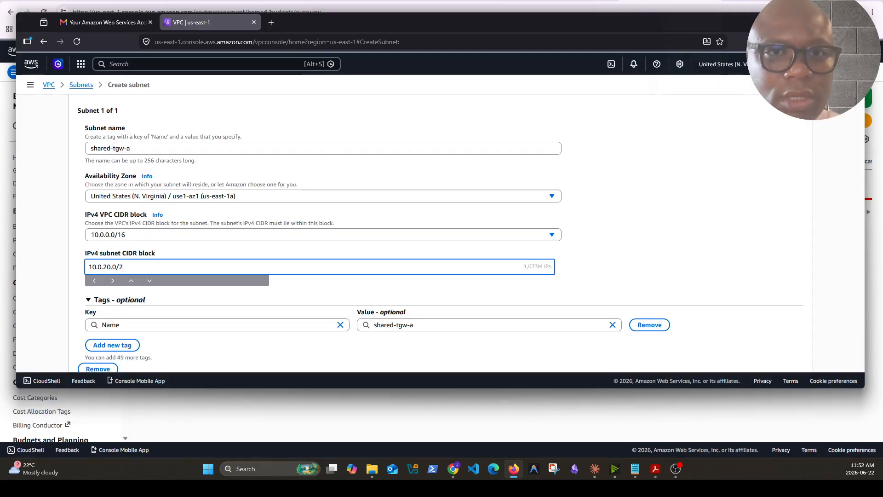
left_click(384, 301)
scroll(385, 301, "down", 2)
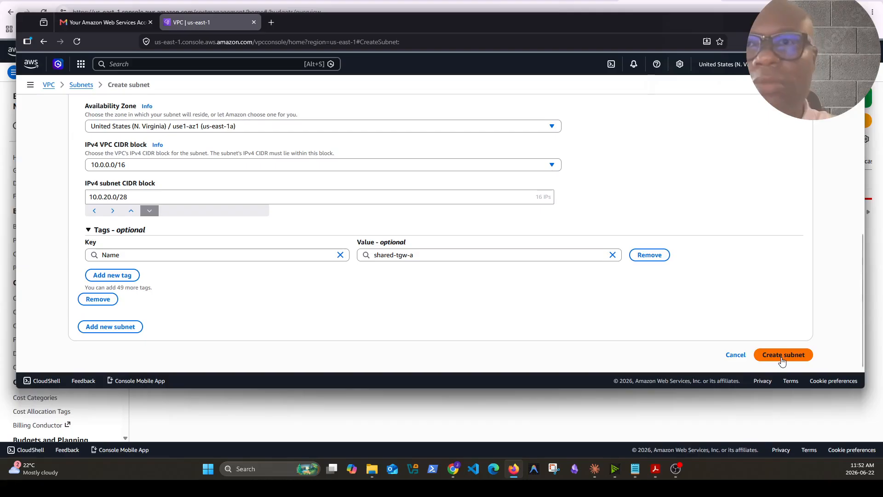
Add a second subnet named shared-tge-b in Availability Zone use1-az2 (us-east-1b)
left_click(119, 327)
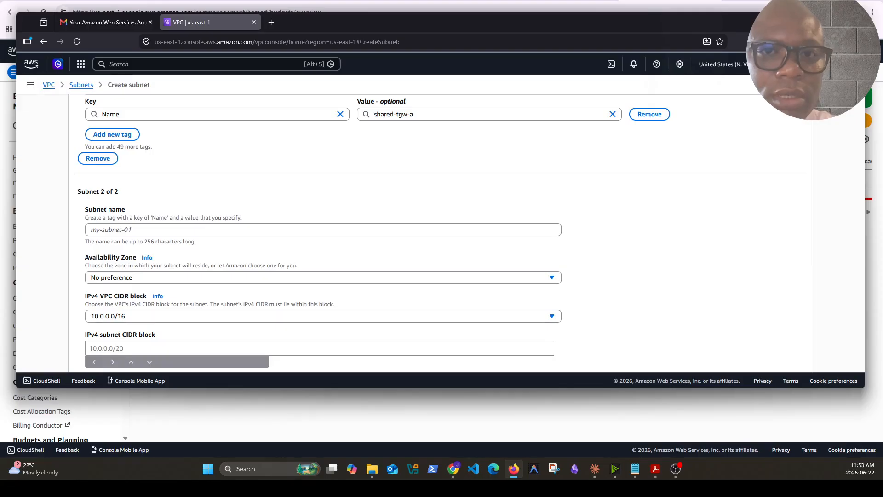
left_click(202, 234)
type("shared-tge-b")
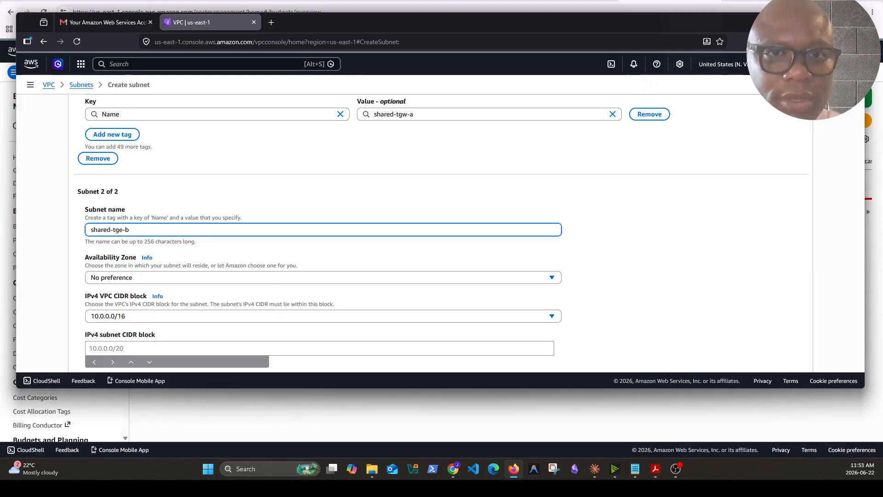
left_click(302, 278)
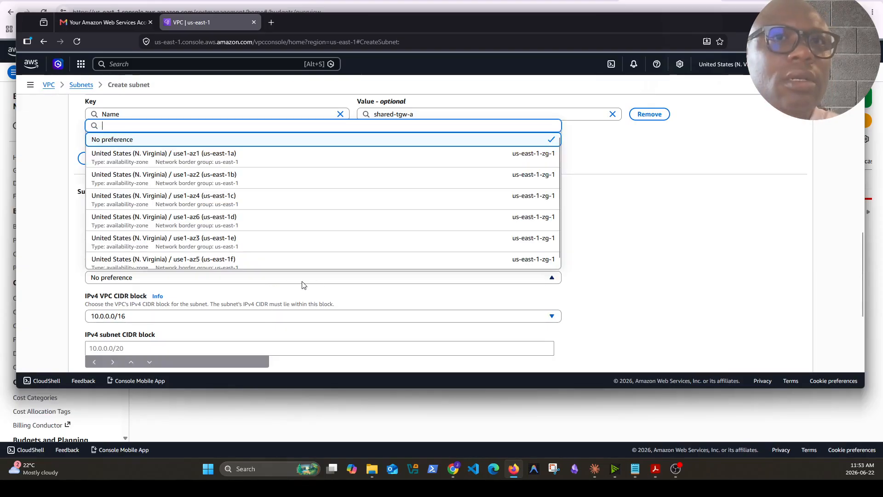
left_click(254, 180)
Enter 20.0.20.16/28 as the shared-tge-b subnet's IPv4 CIDR block, review both subnets and try to create them
left_click(348, 349)
type("20")
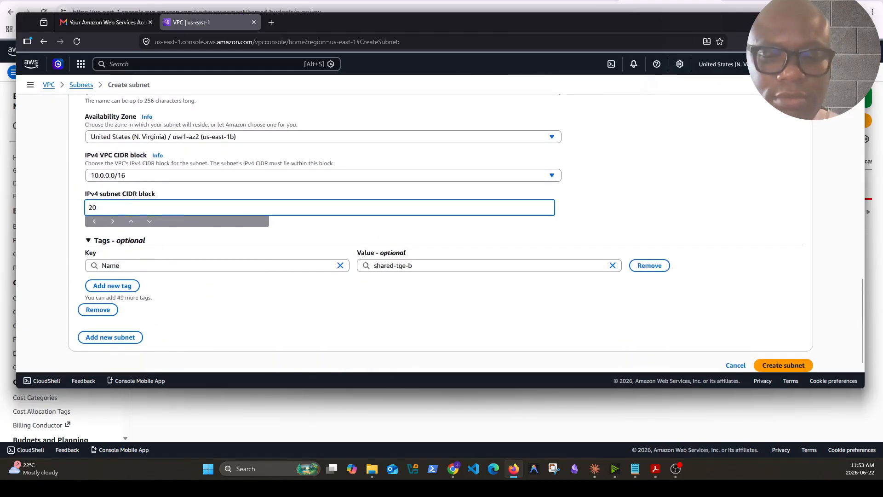
type(".0.20.1")
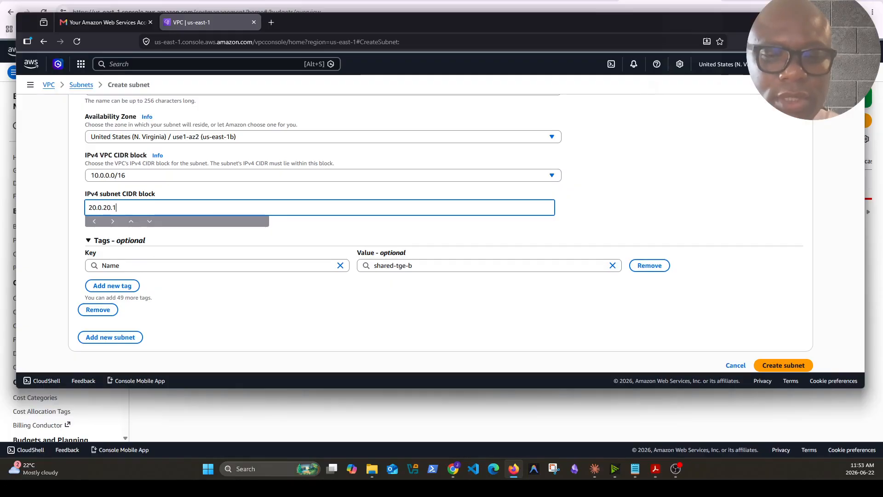
type("6/28")
left_click(412, 233)
scroll(302, 310, "down", 1)
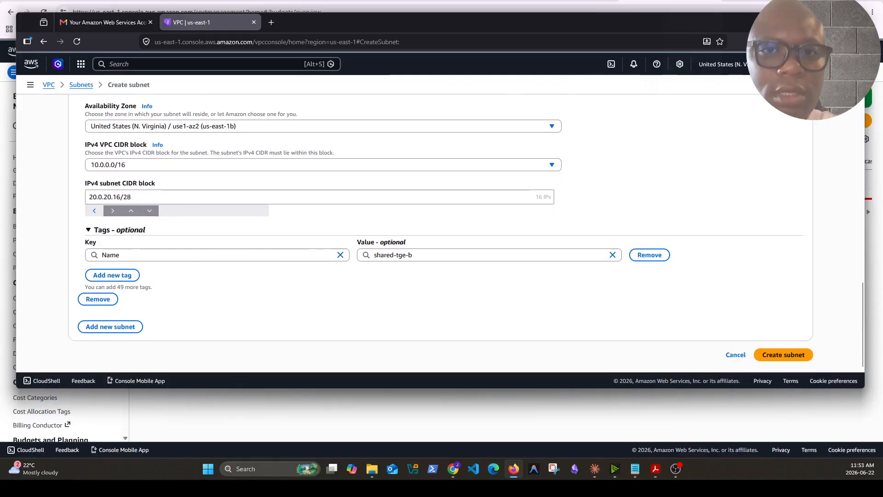
scroll(584, 323, "up", 3)
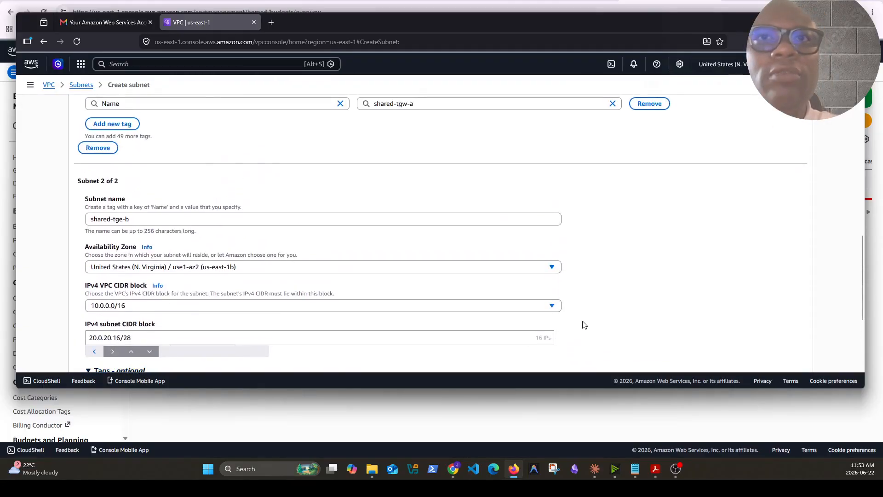
scroll(583, 325, "up", 4)
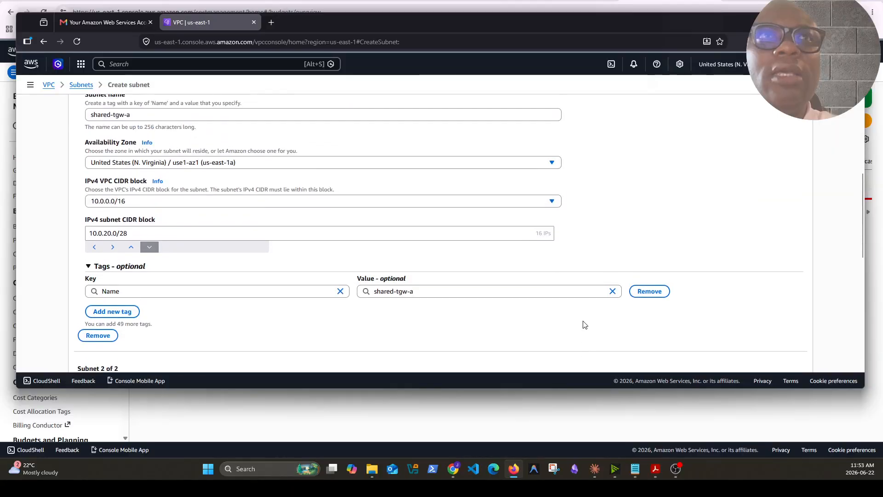
scroll(697, 299, "up", 1)
scroll(695, 296, "down", 8)
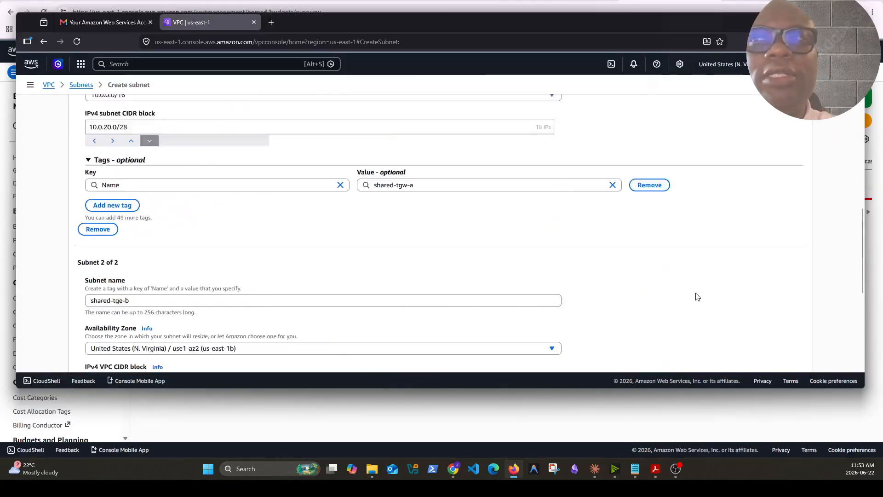
left_click(784, 358)
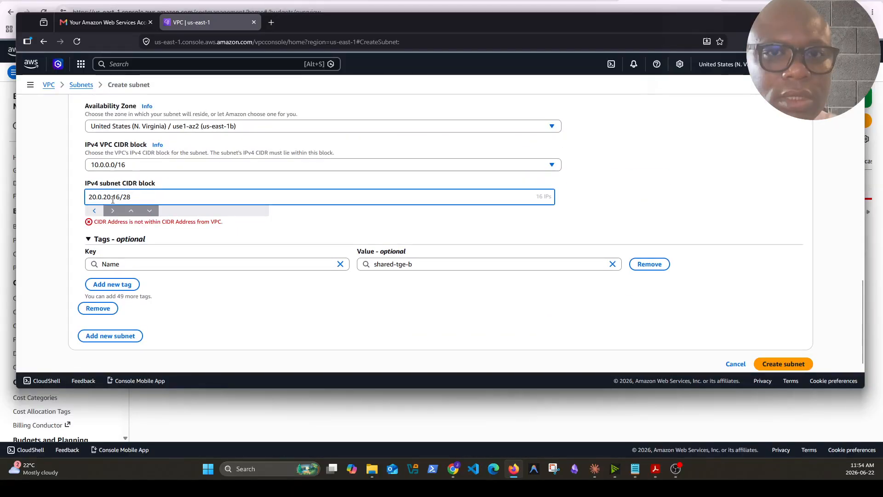
Correct the second subnet's IPv4 CIDR block to 10.0.20.16/28 and create both transit gateway subnets
key("BackSpace")
type("1")
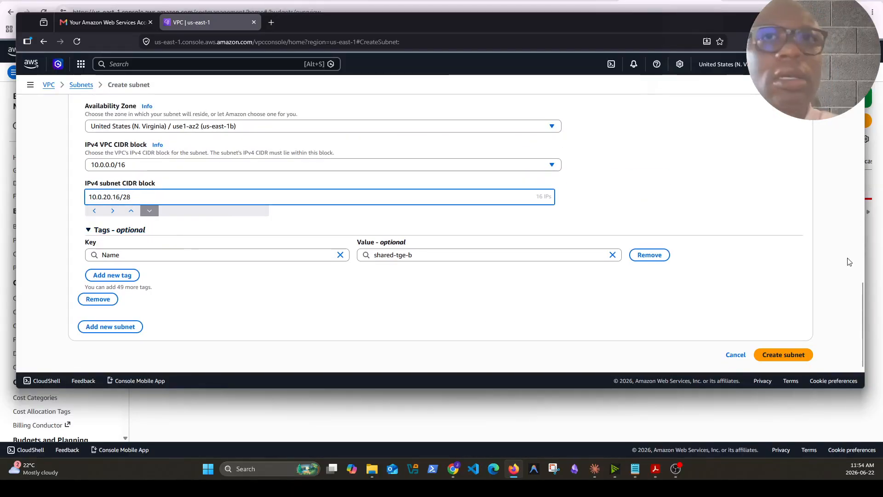
left_click(784, 356)
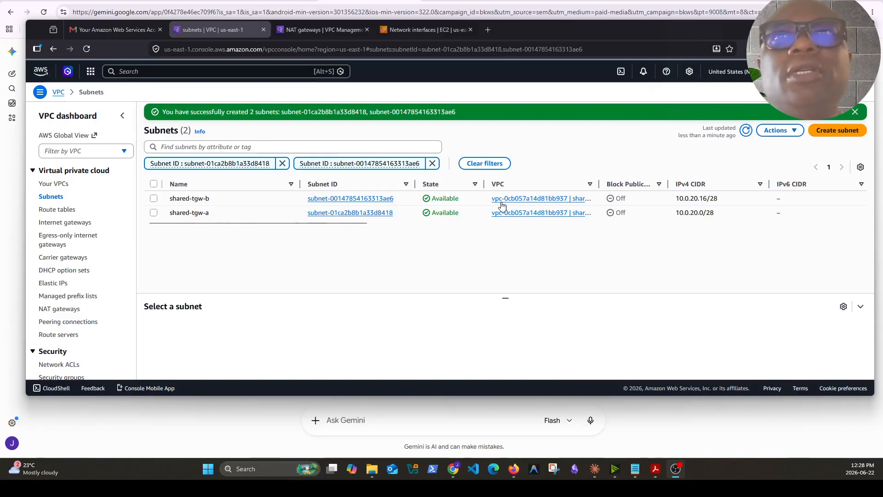
List all subnets and select the shared-services public1, public2, private1 and private2 subnets plus shared-tgw-a and shared-tgw-b for review
left_click(51, 198)
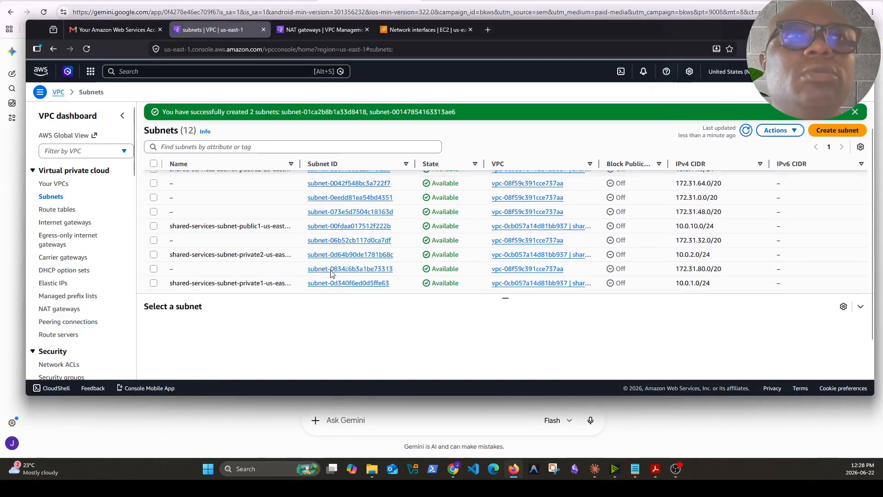
left_click(154, 241)
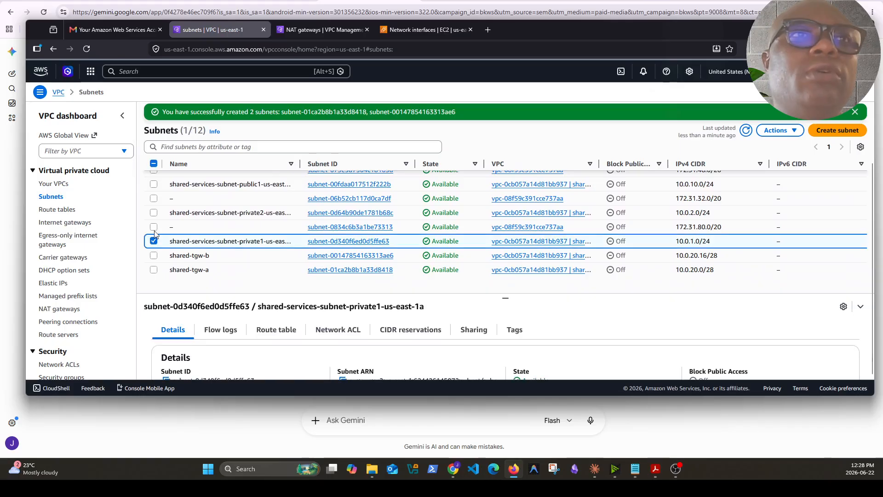
left_click(154, 213)
left_click(154, 185)
scroll(154, 186, "up", 1)
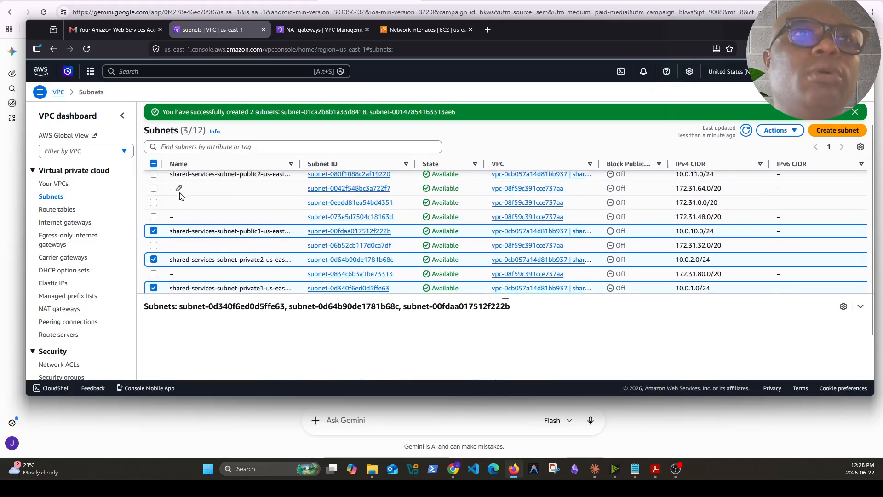
left_click(153, 174)
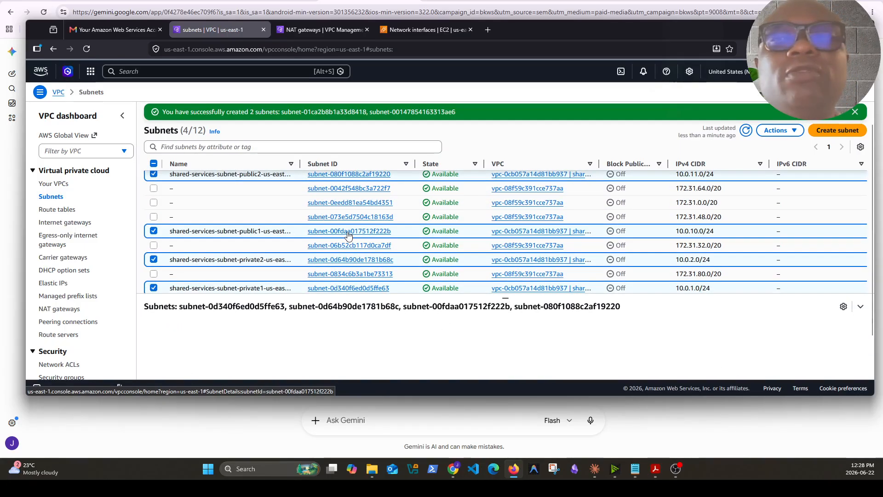
scroll(348, 235, "down", 1)
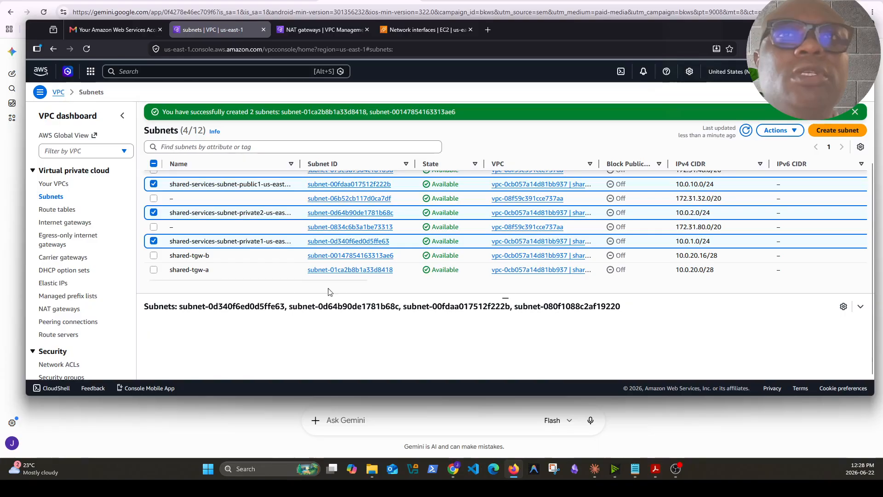
left_click(154, 255)
left_click(153, 270)
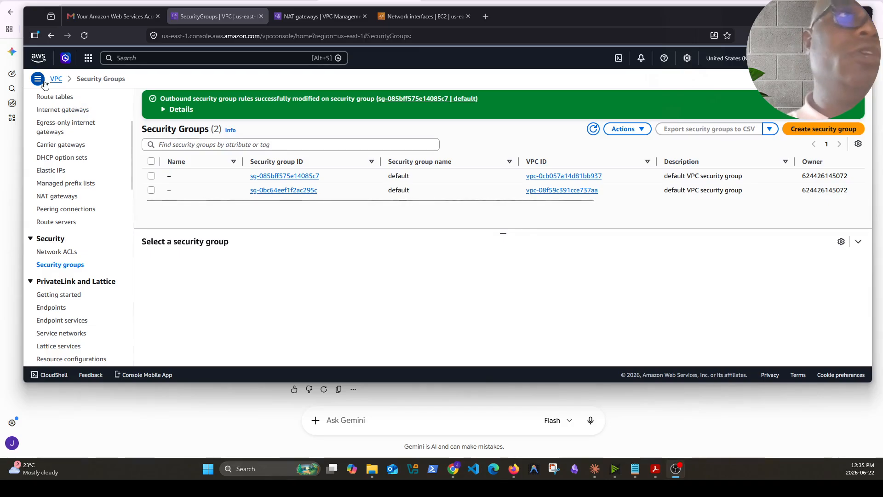
Delete the all-traffic inbound rule from the default security group sg-0bc64eef1f2ac295c and save the rules
left_click(299, 190)
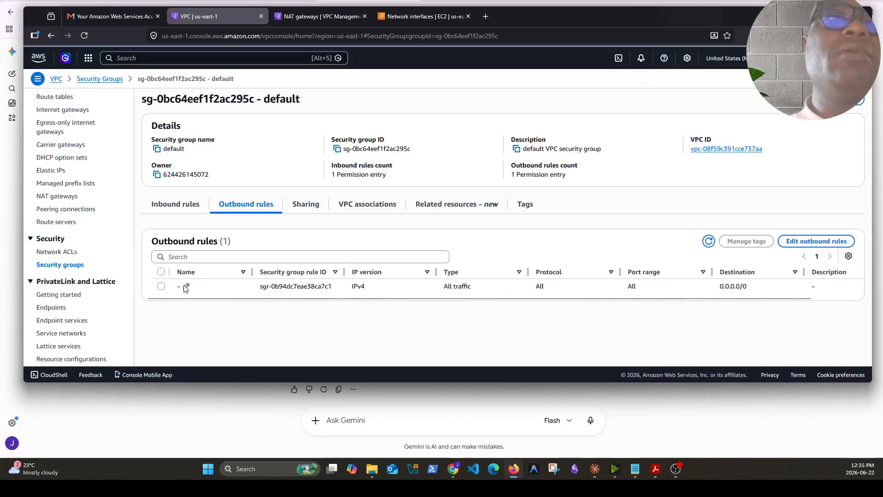
left_click(166, 209)
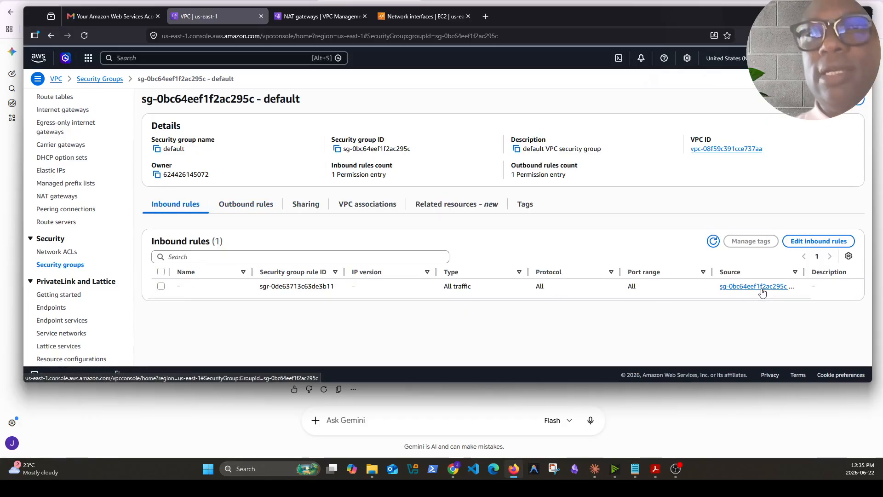
left_click(160, 286)
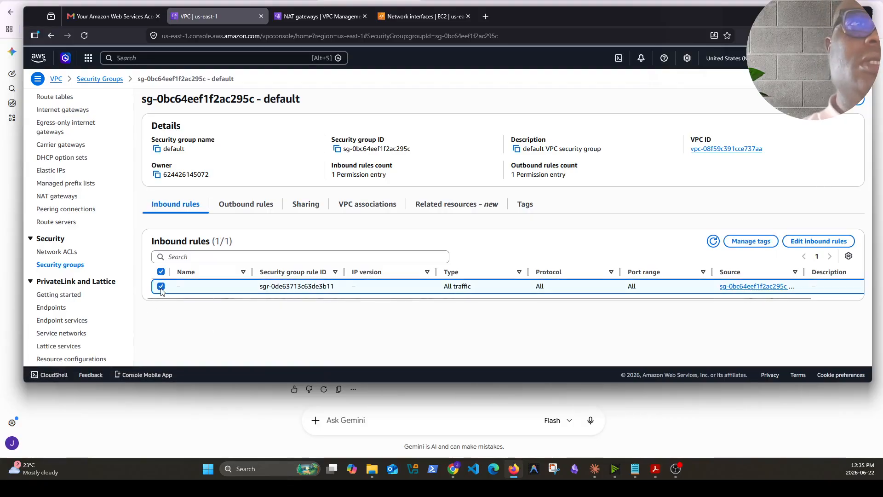
left_click(811, 242)
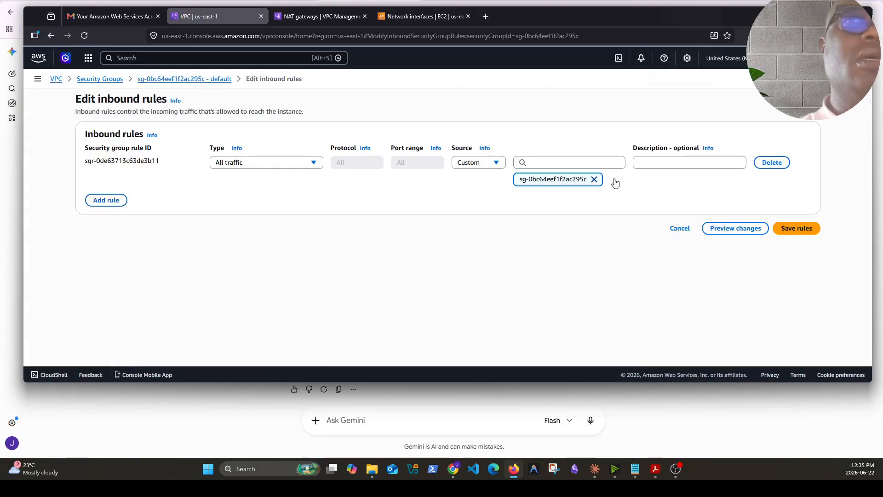
left_click(767, 163)
left_click(801, 209)
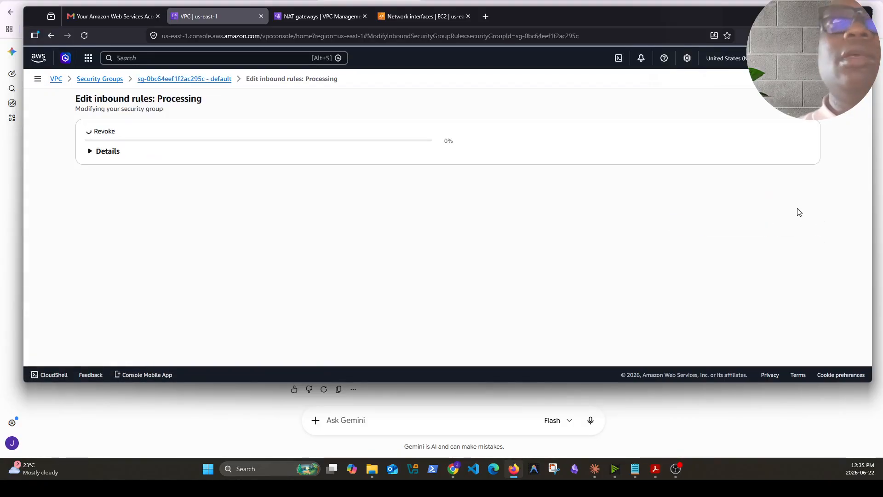
Select the same default security group's all-traffic outbound rule and open the outbound rules for editing
left_click(244, 234)
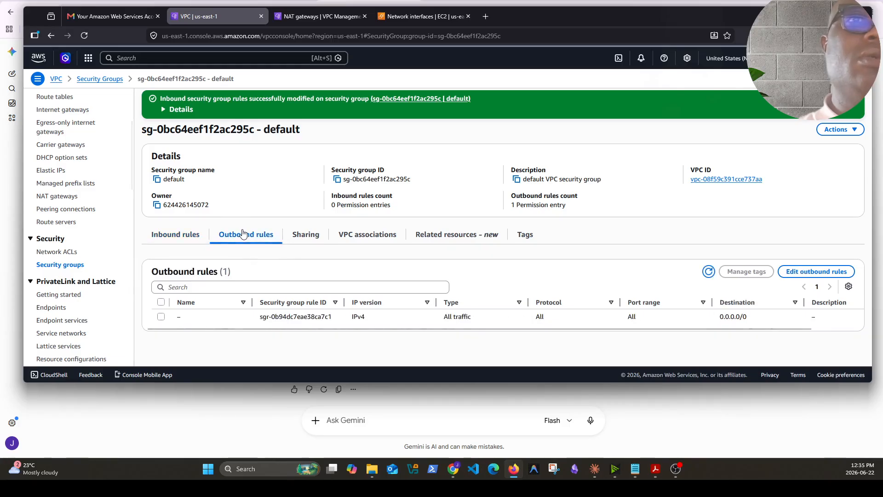
left_click(161, 317)
left_click(810, 271)
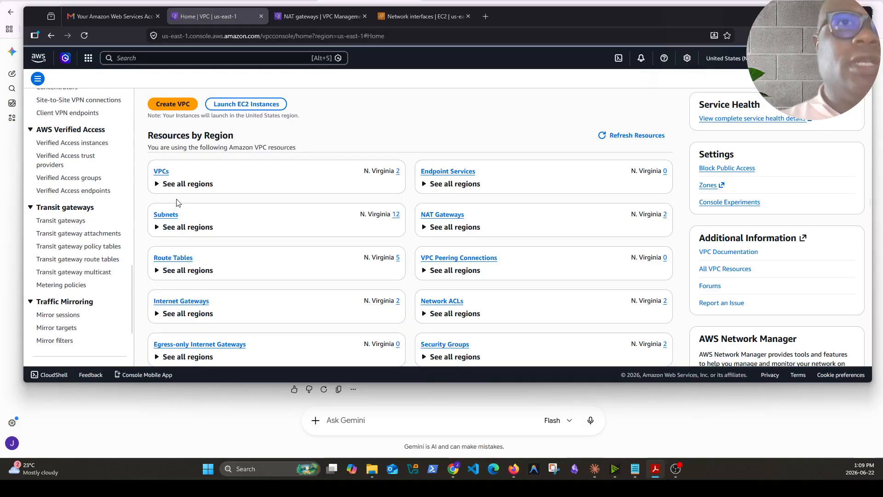
Start a new transit gateway named hub-tgw with the description "Hub Transit Gateway for netsec portfolio"
scroll(80, 266, "down", 2)
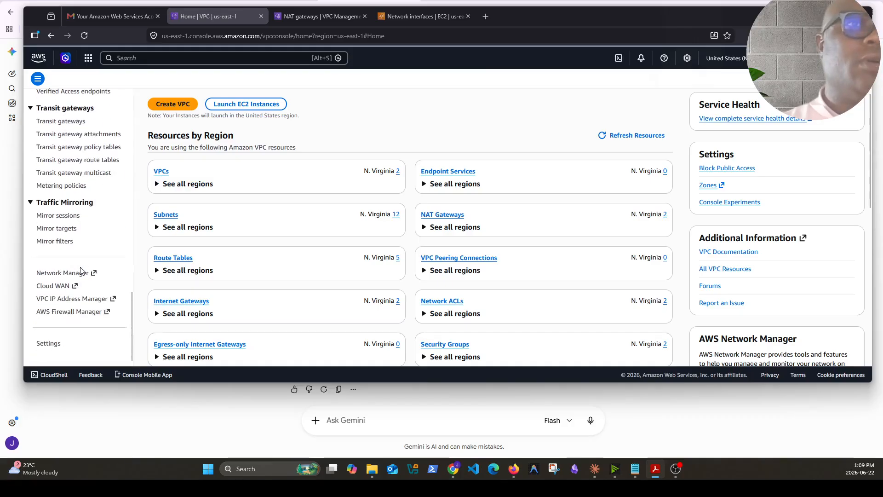
left_click(60, 123)
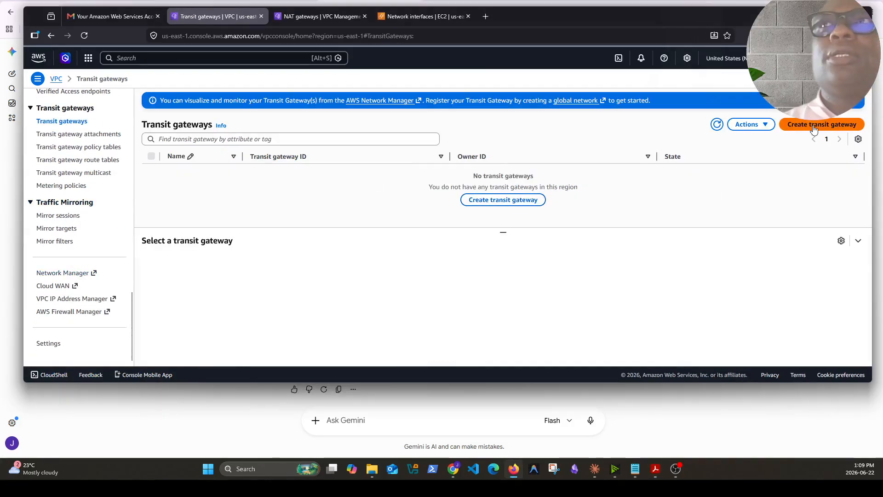
left_click(814, 126)
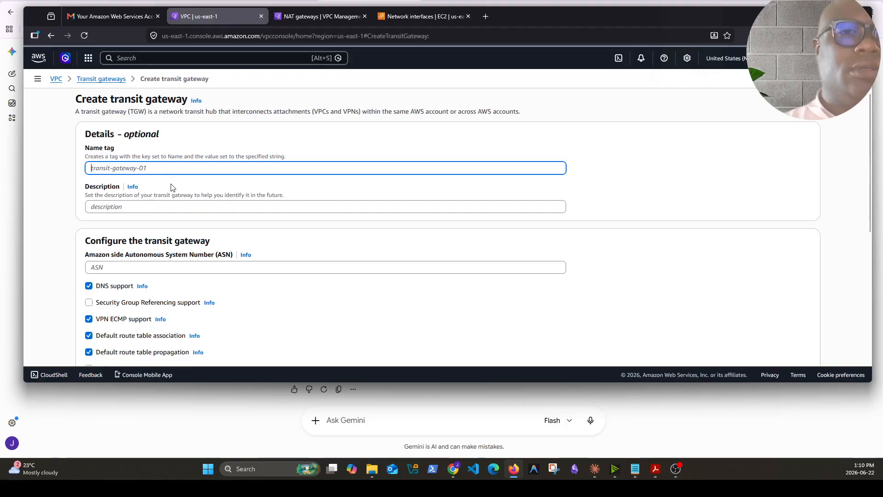
type("hub-tgw")
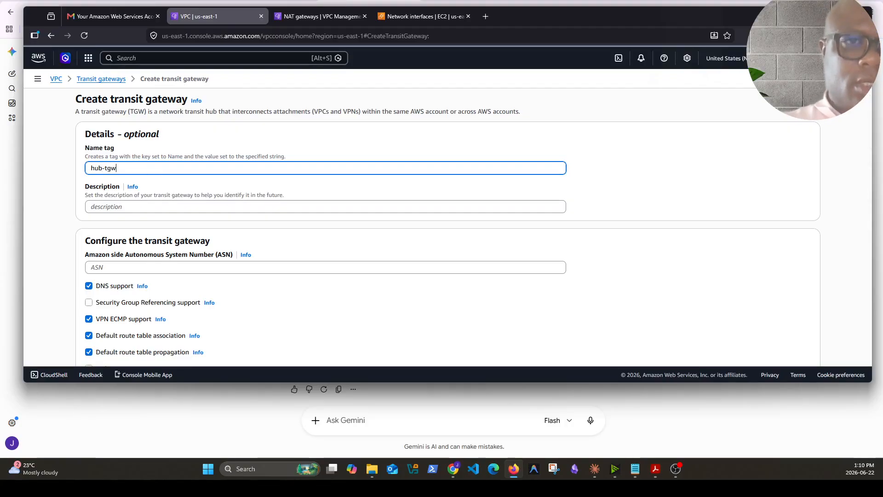
left_click(157, 205)
type("Hub Transit Gateway for netsec portfolio")
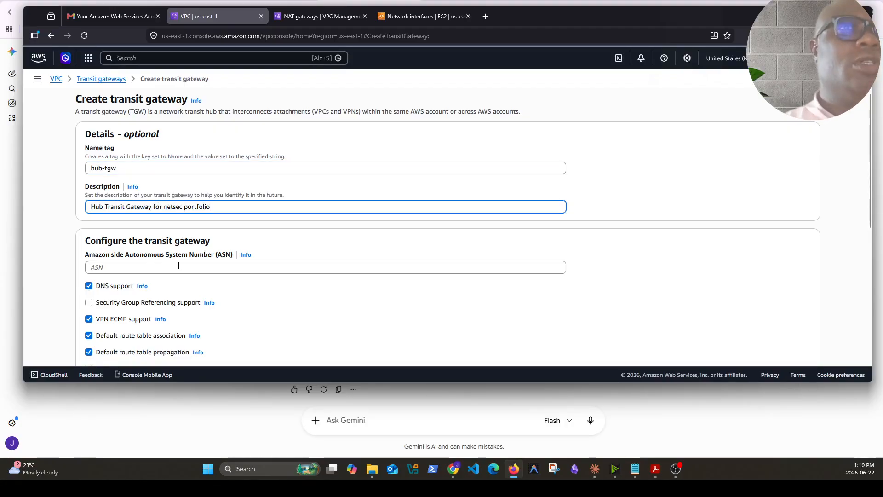
Set the transit gateway's Amazon side Autonomous System Number (ASN) to 64512
left_click(179, 266)
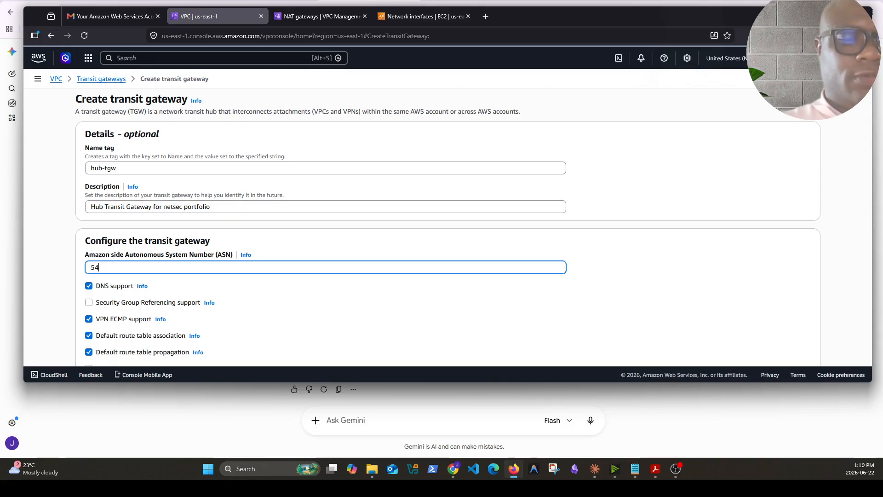
key("BackSpace")
key("BackSpace")
key("BackSpace")
type("64512")
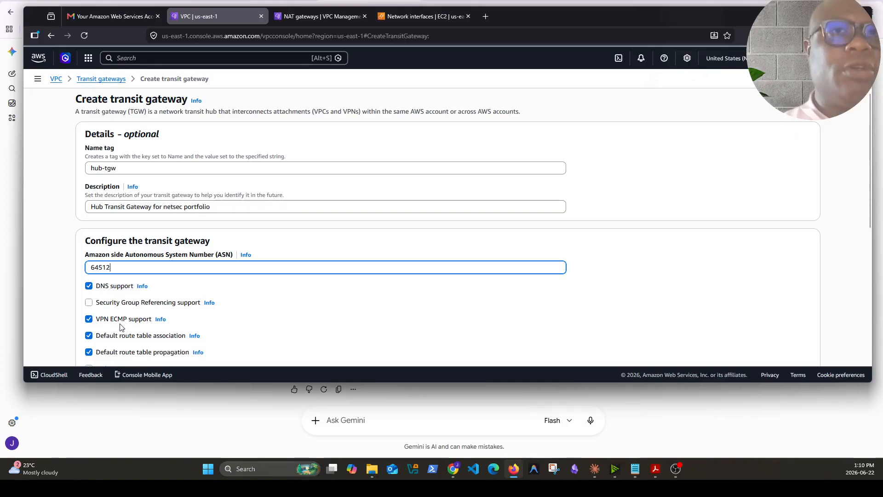
Disable default route table association and default route table propagation for hub-tgw and create the transit gateway
scroll(182, 320, "down", 2)
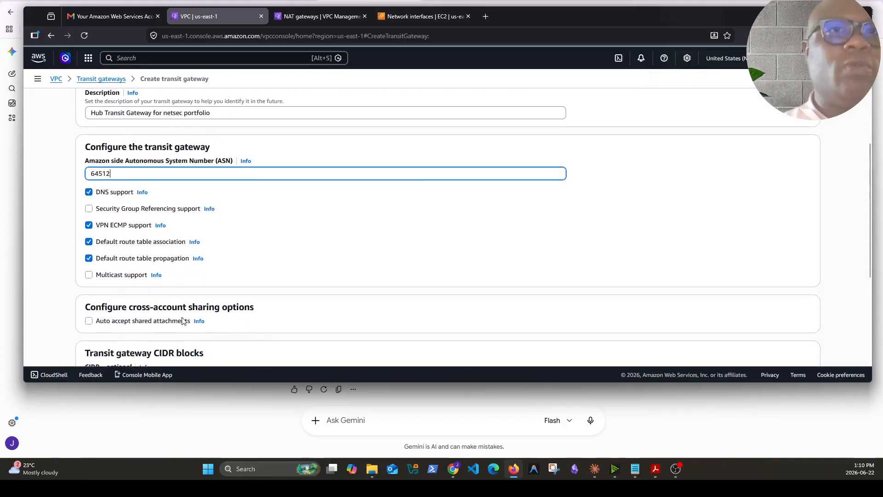
left_click(88, 241)
left_click(89, 259)
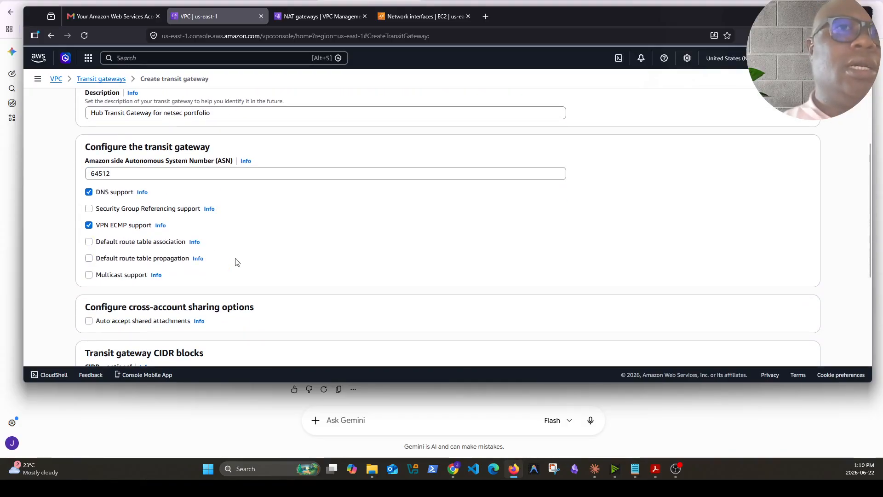
scroll(237, 263, "down", 3)
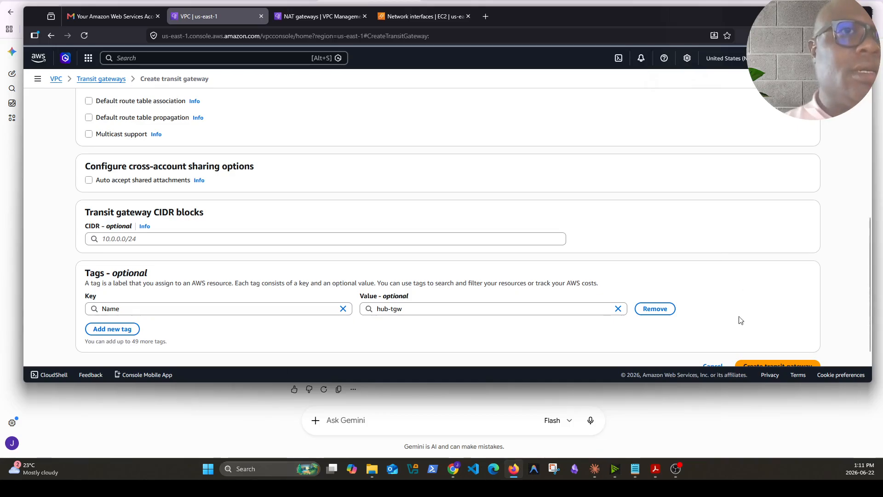
scroll(802, 315, "down", 1)
left_click(764, 346)
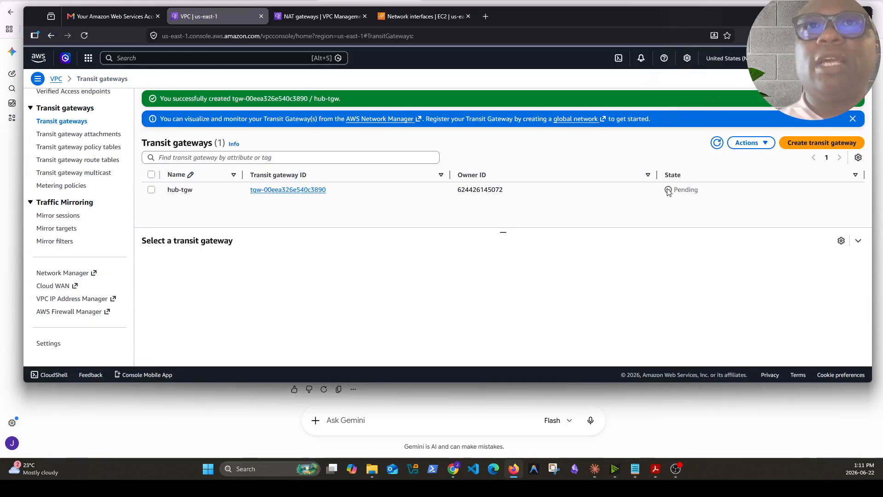
left_click_drag(703, 193, 668, 191)
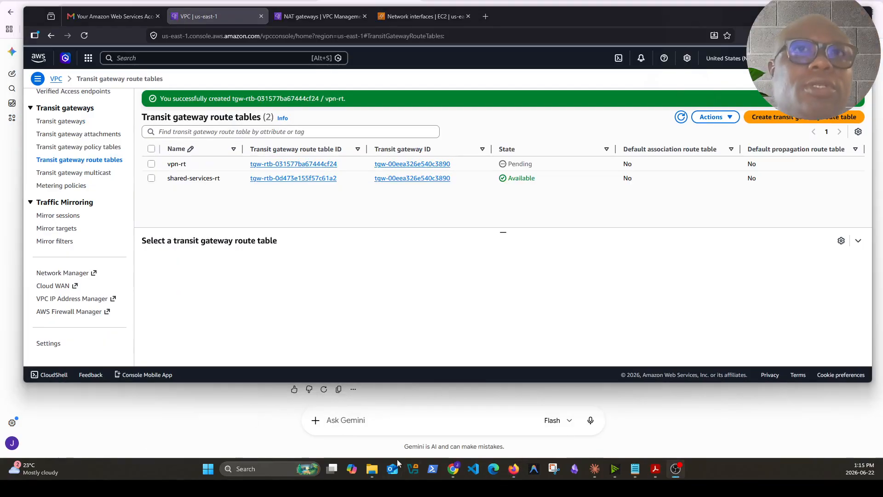
Check the state of the hub-tgw transit gateway and of the transit gateway route tables
left_click(69, 126)
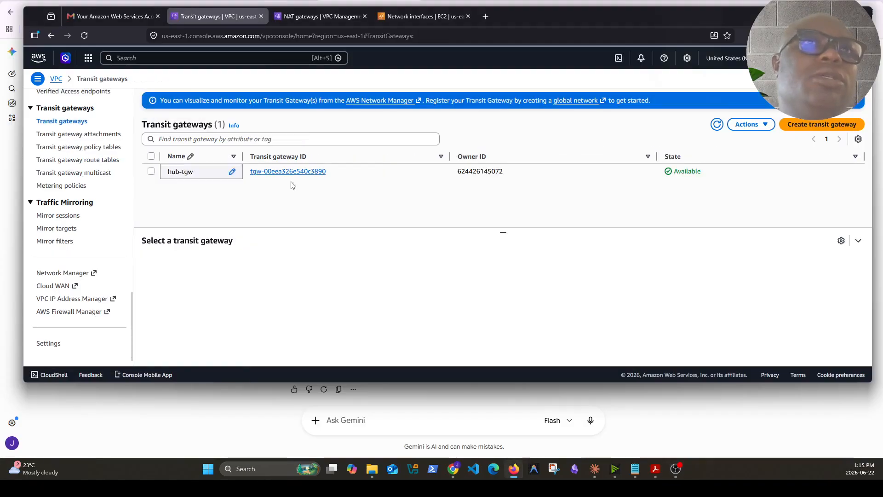
left_click(77, 160)
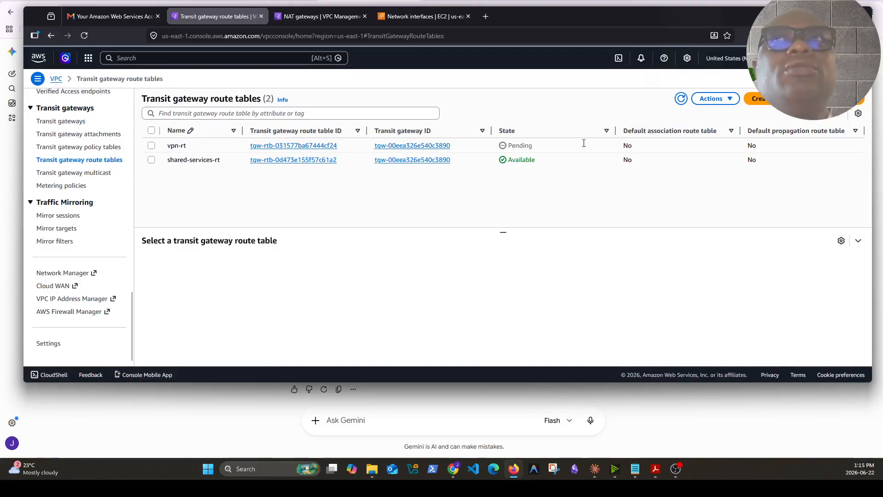
Create a transit gateway route table named prod-rt for the hub-tgw transit gateway
left_click(754, 96)
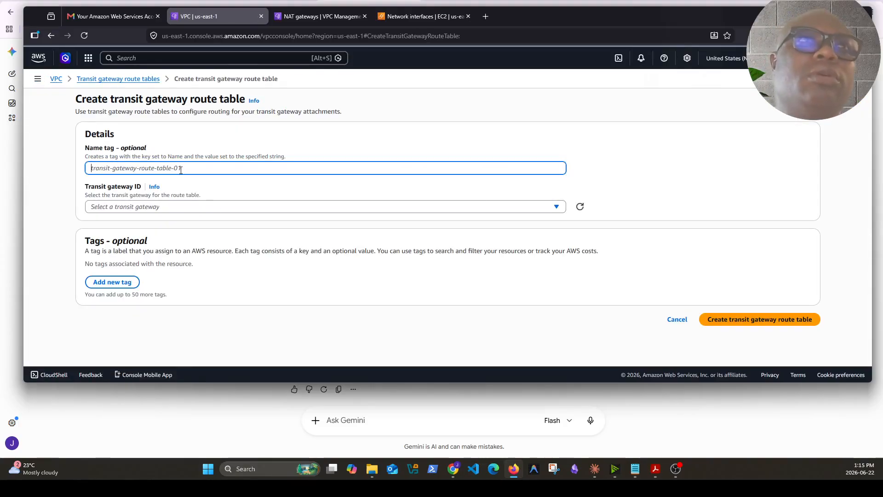
type("prod-rt")
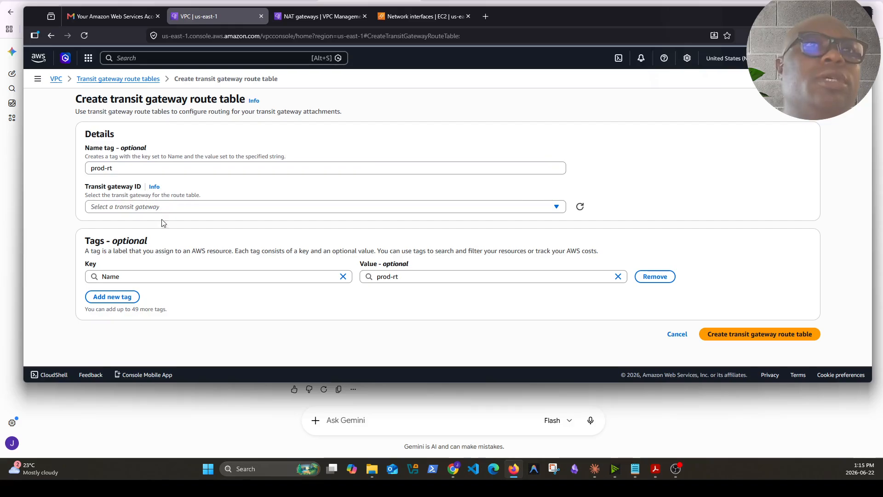
left_click(168, 208)
left_click(148, 240)
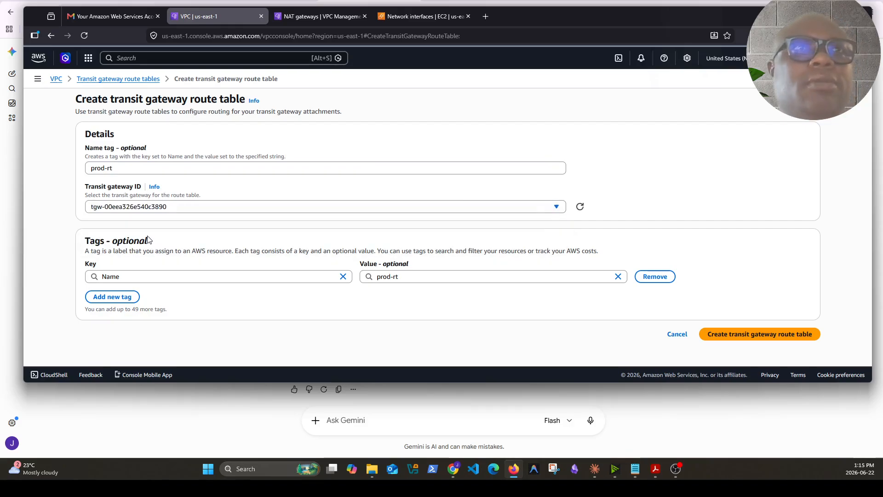
left_click(759, 340)
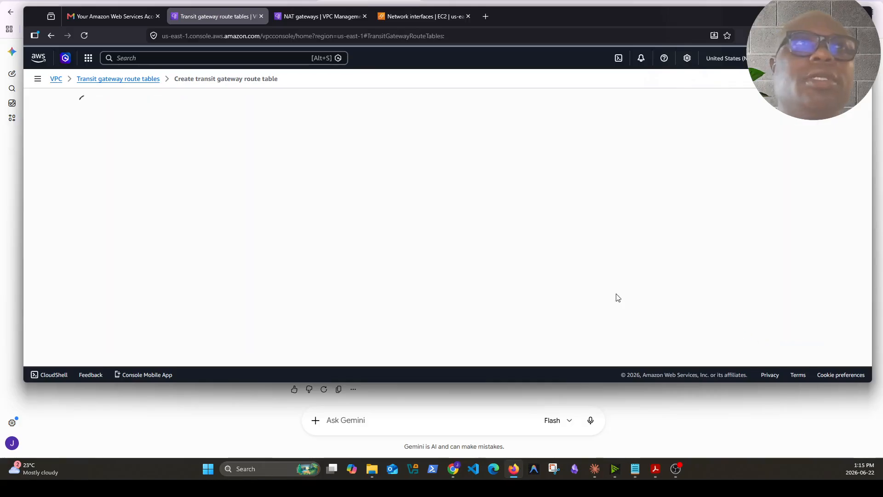
Create another transit gateway route table named dev-rt for hub-tgw
left_click(809, 118)
type("de")
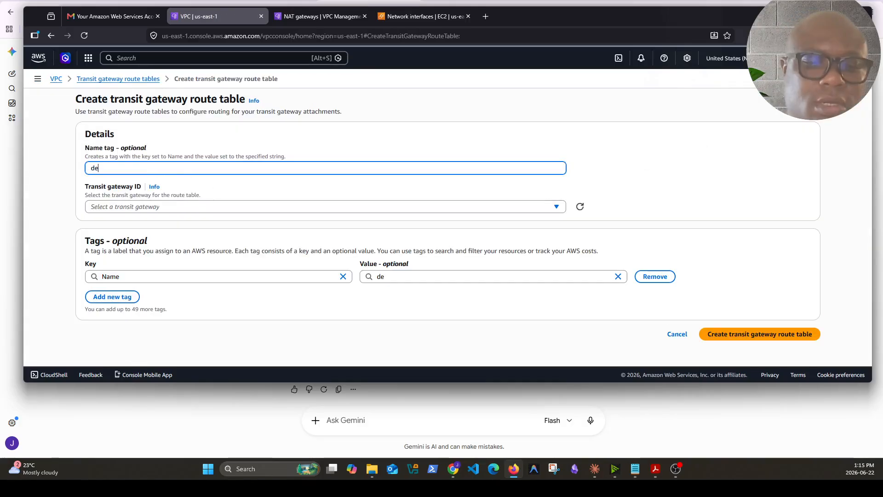
type("v-rt")
key("BackSpace")
type("rt")
left_click(150, 206)
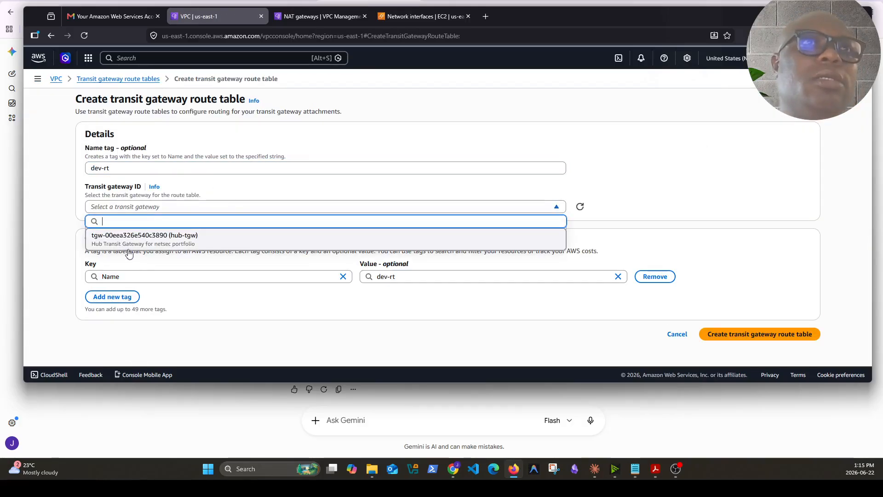
left_click(132, 235)
left_click(755, 335)
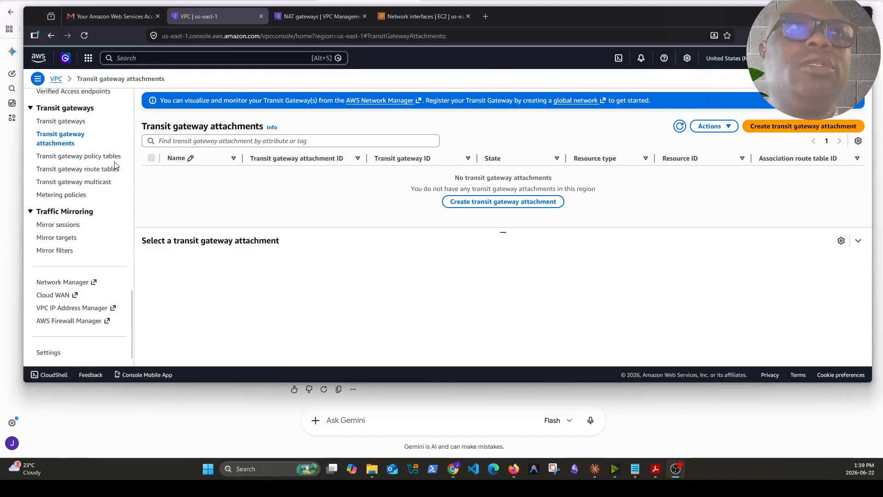
Start a transit gateway attachment named shared-services-attach on hub-tgw with the attachment type VPC
left_click(61, 122)
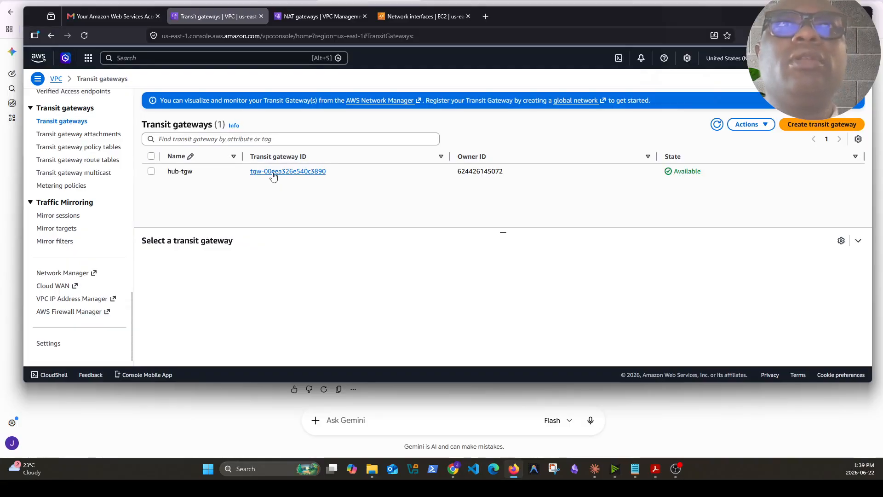
left_click(85, 133)
left_click(500, 203)
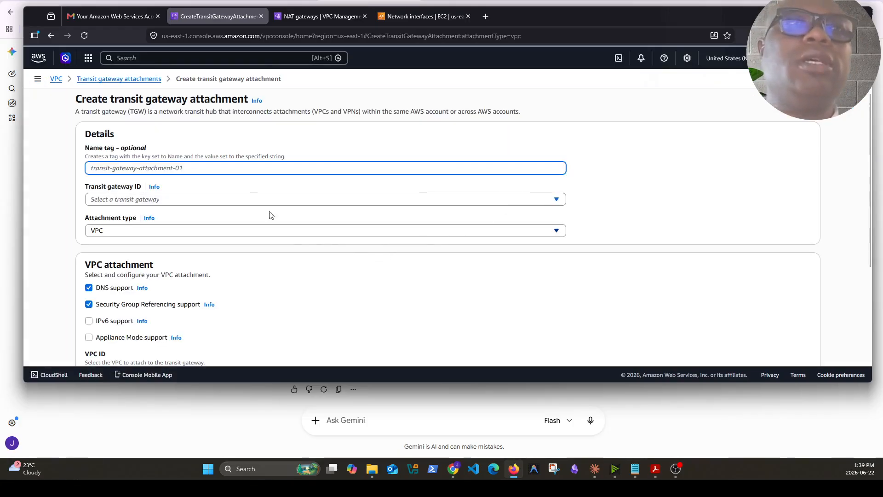
type("shared-services-attach")
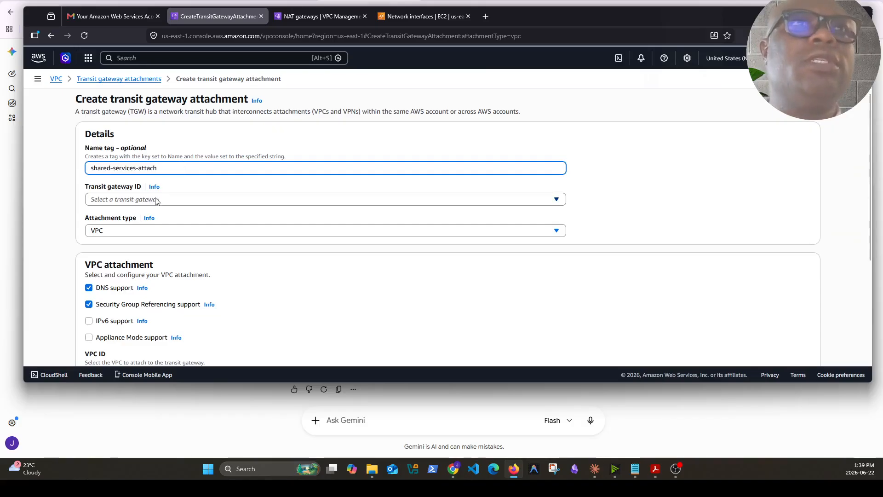
left_click(122, 201)
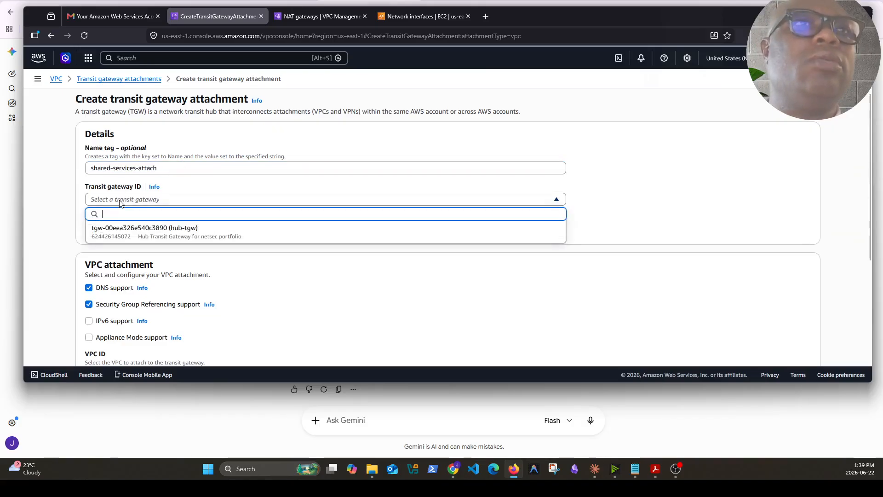
left_click(163, 234)
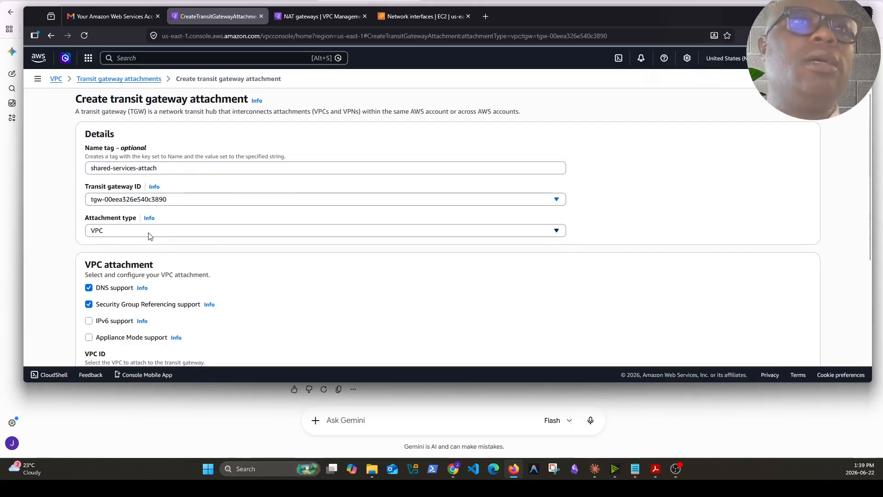
left_click(148, 233)
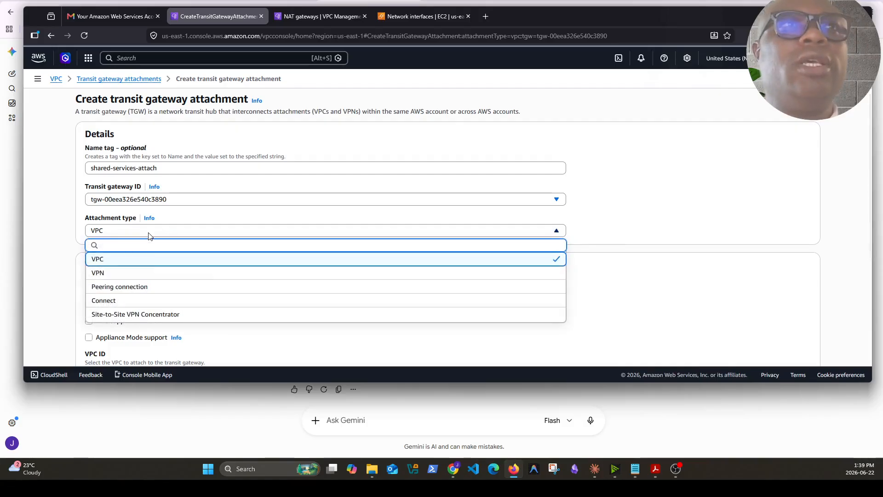
left_click(128, 259)
left_click(191, 234)
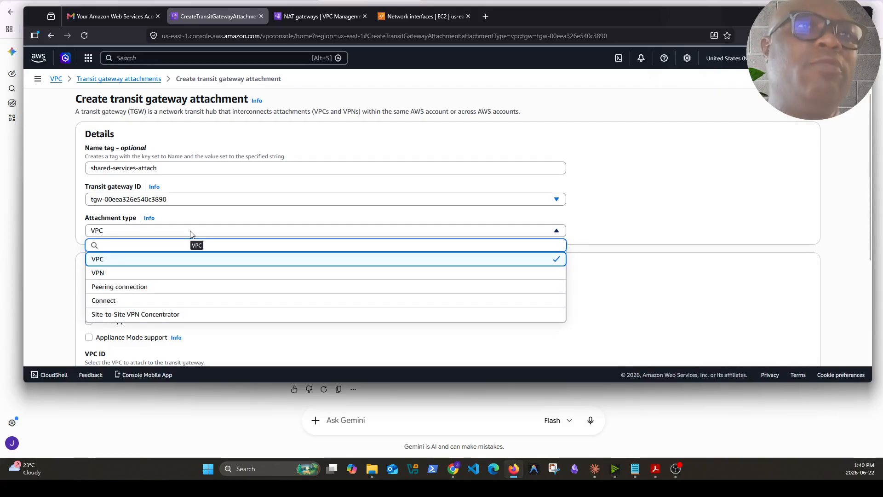
left_click(189, 259)
Select shared-services-vpc with its us-east-1a and us-east-1b subnets, create the attachment and refresh the attachments list
scroll(227, 312, "down", 3)
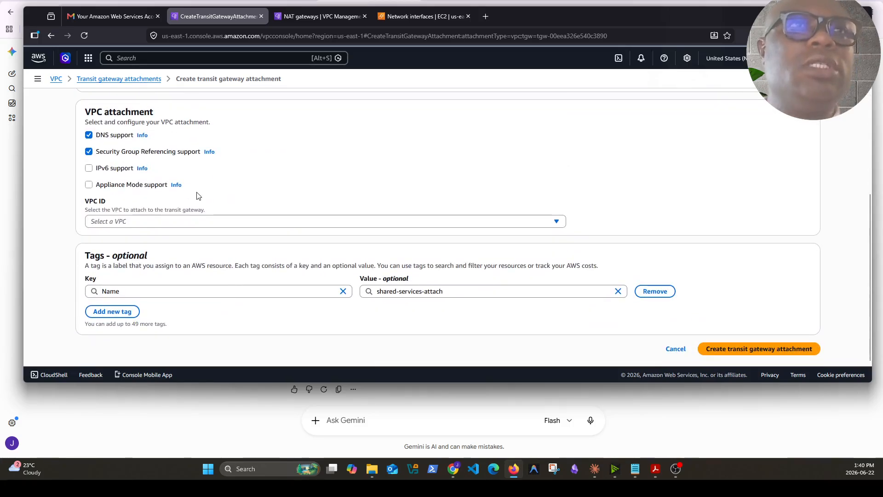
left_click(171, 223)
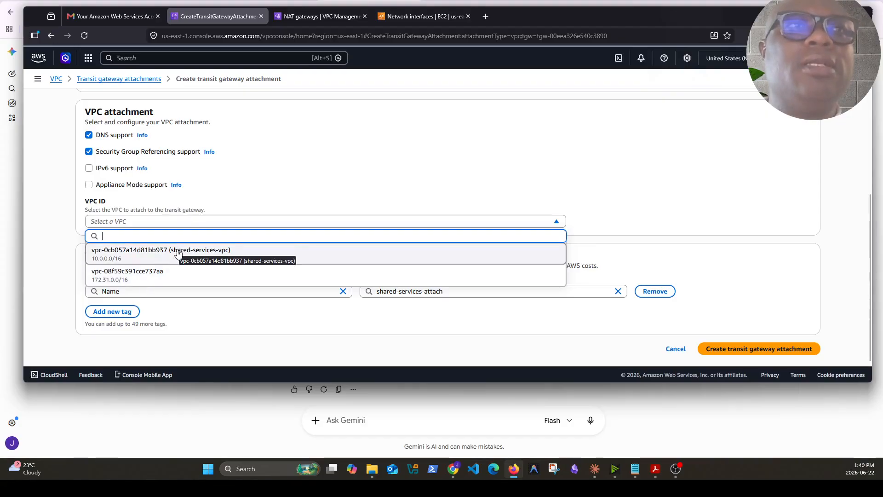
left_click(199, 252)
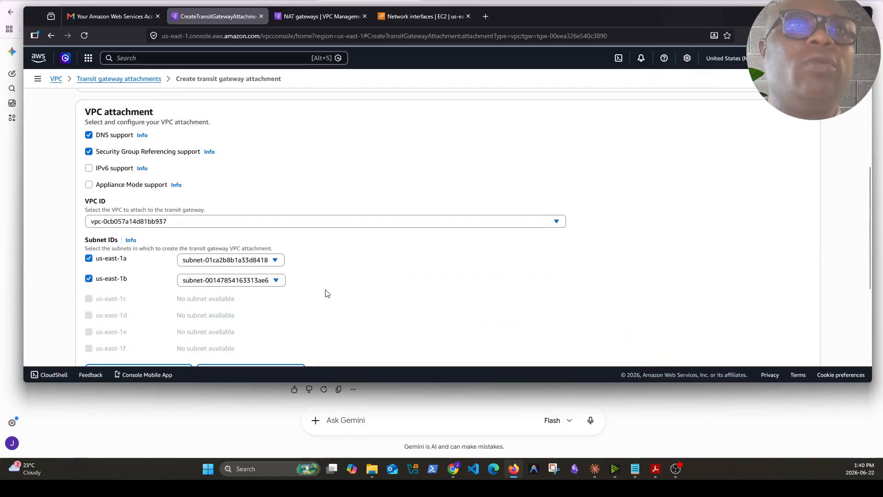
scroll(416, 290, "down", 2)
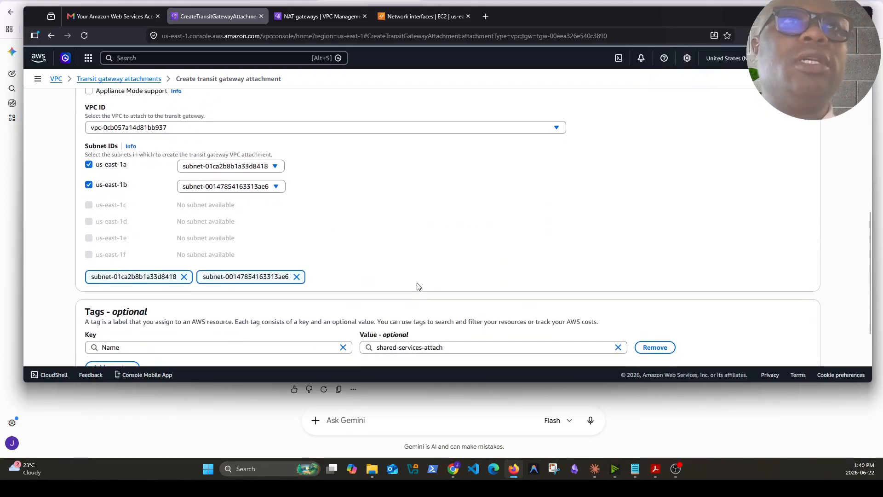
left_click(276, 167)
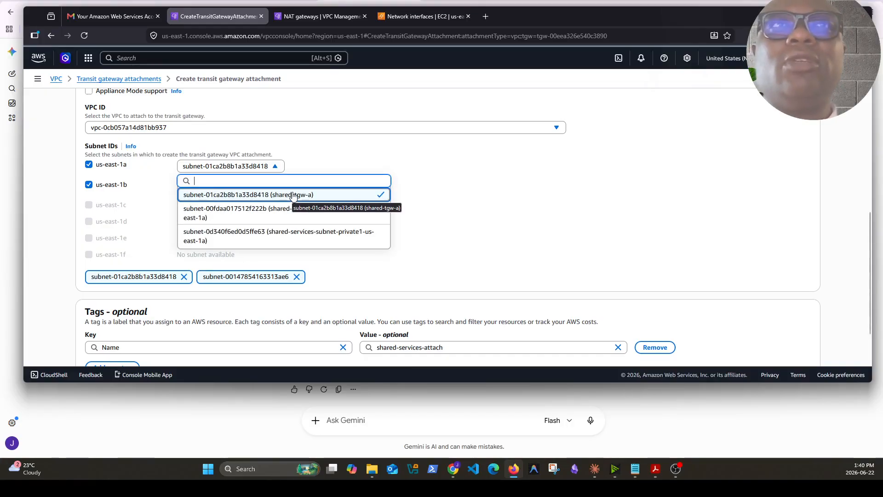
left_click(424, 185)
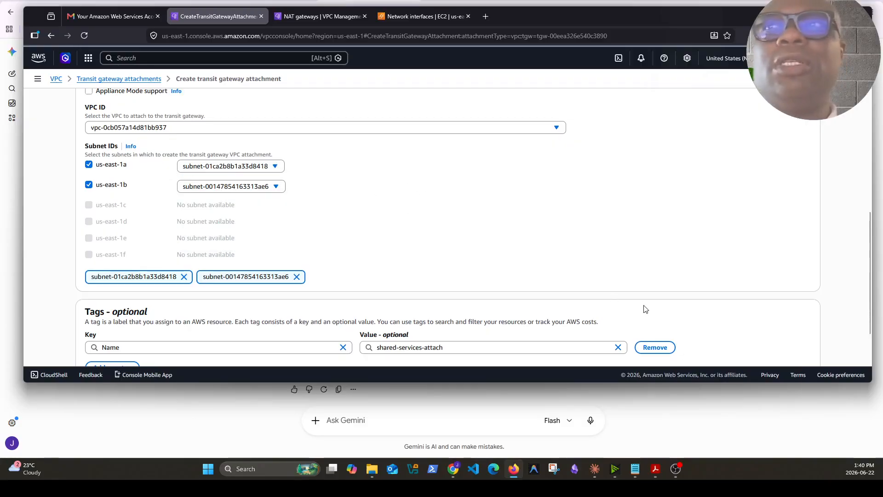
scroll(642, 304, "down", 2)
left_click(774, 349)
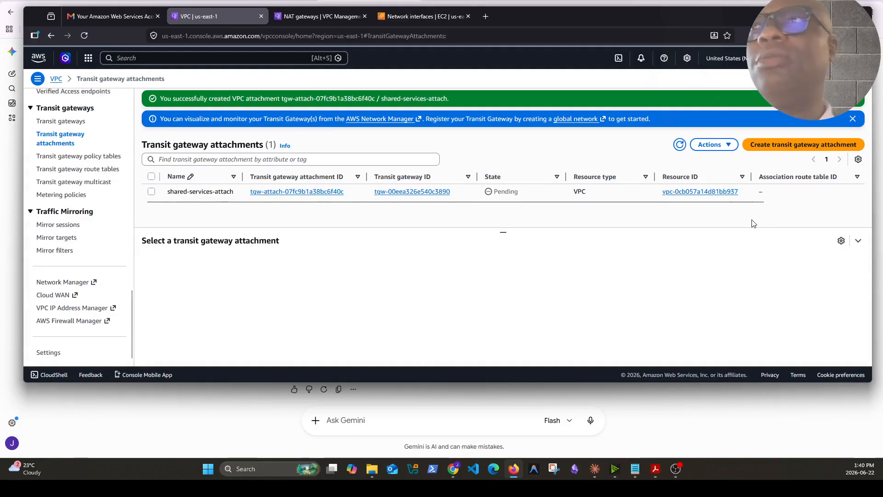
left_click(680, 146)
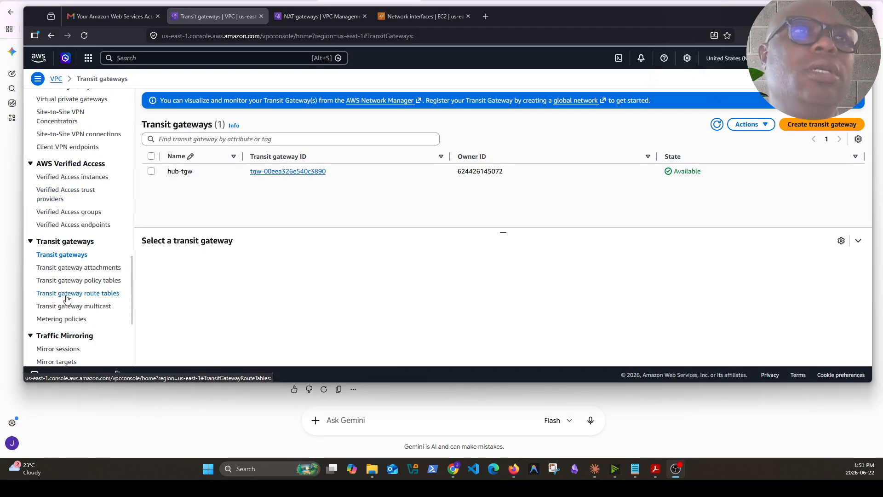
Associate the shared-services-attach attachment with the shared-services-rt transit gateway route table
left_click(69, 295)
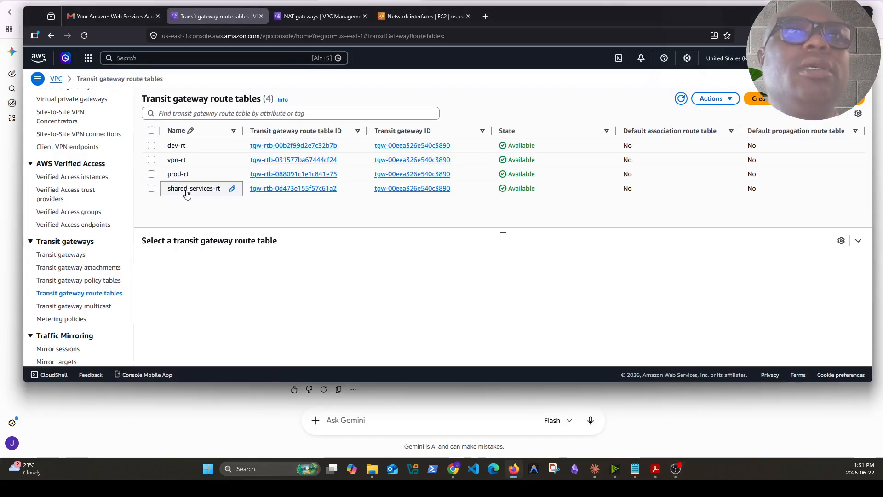
left_click(285, 191)
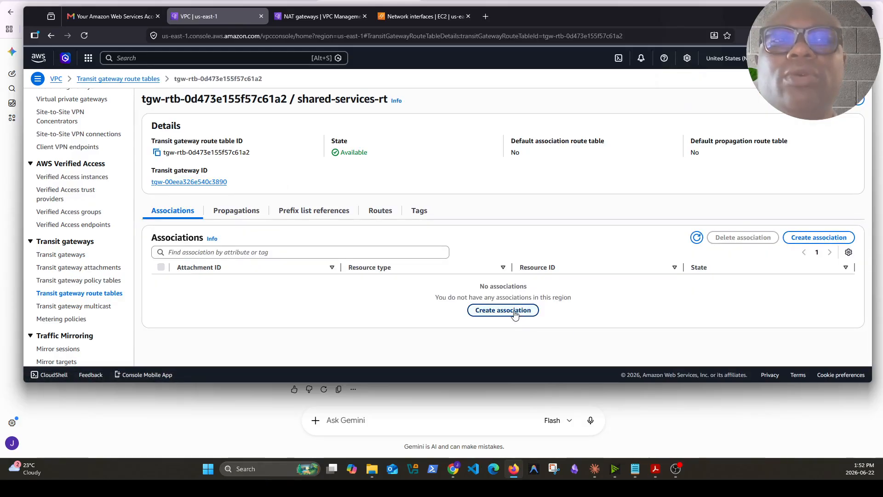
left_click(515, 315)
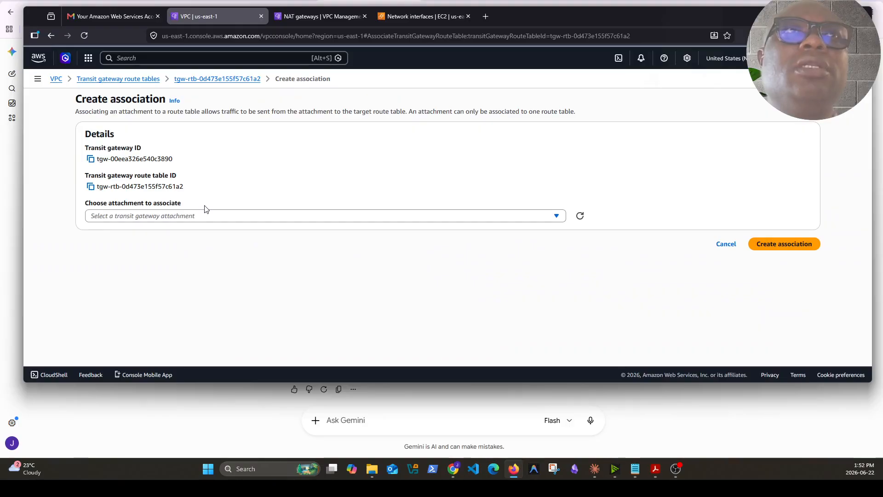
left_click(200, 220)
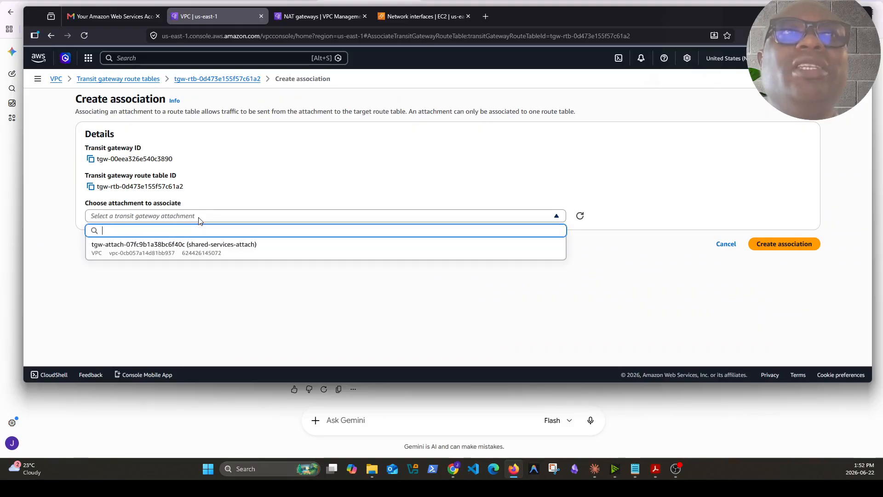
left_click(188, 249)
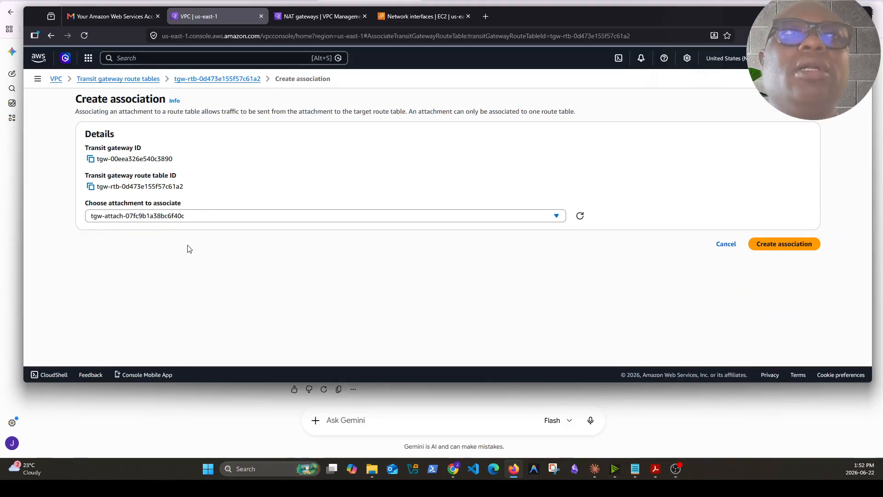
left_click(797, 247)
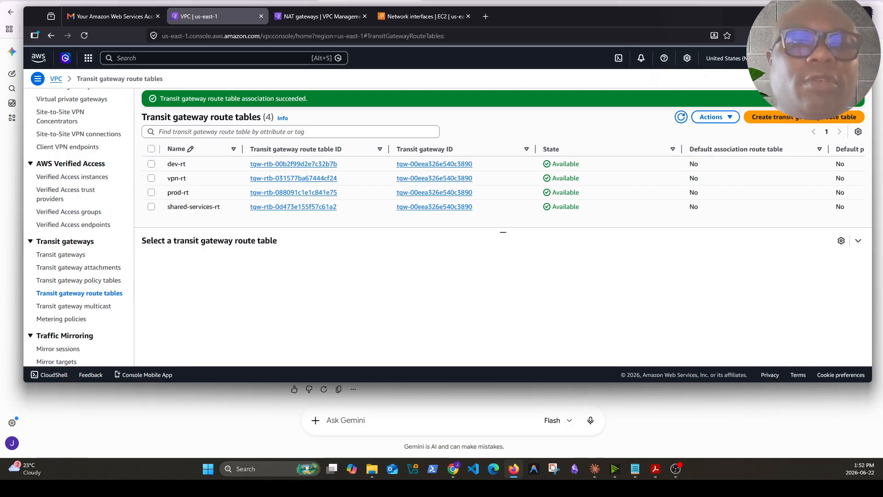
key("alt+Tab")
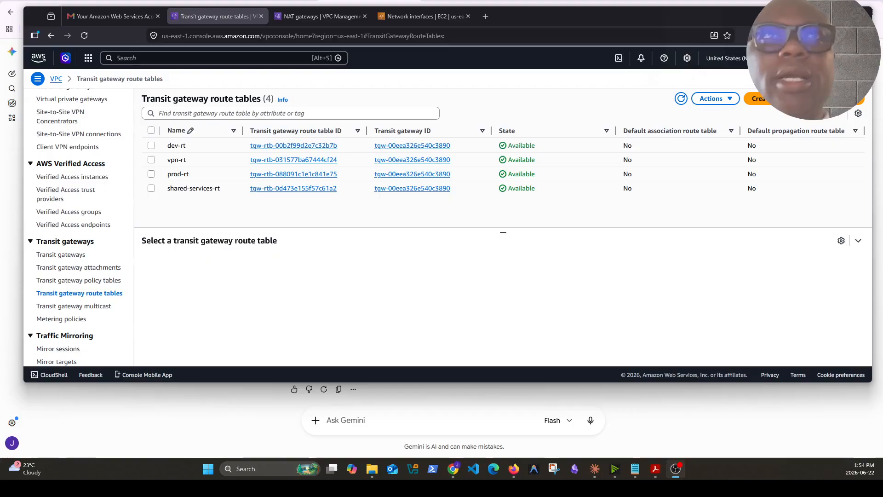
Create a propagation of the shared-services-attach attachment in the shared-services-rt route table
left_click(318, 189)
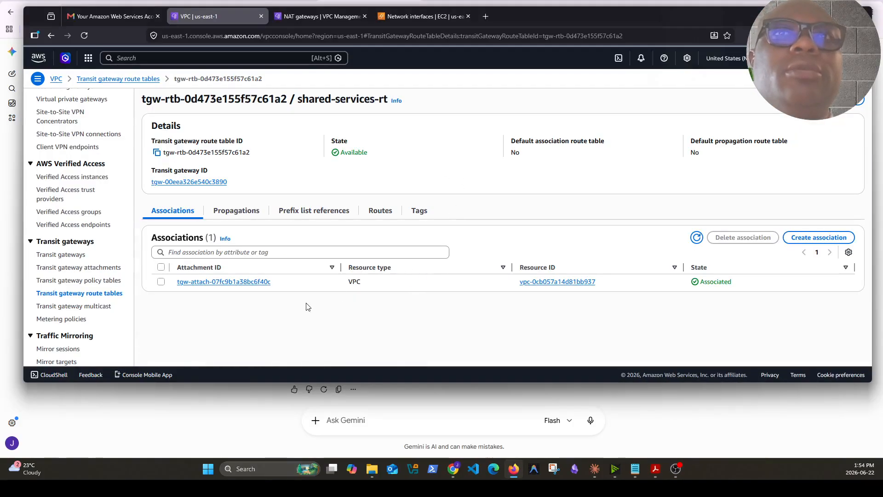
left_click(248, 215)
left_click(503, 310)
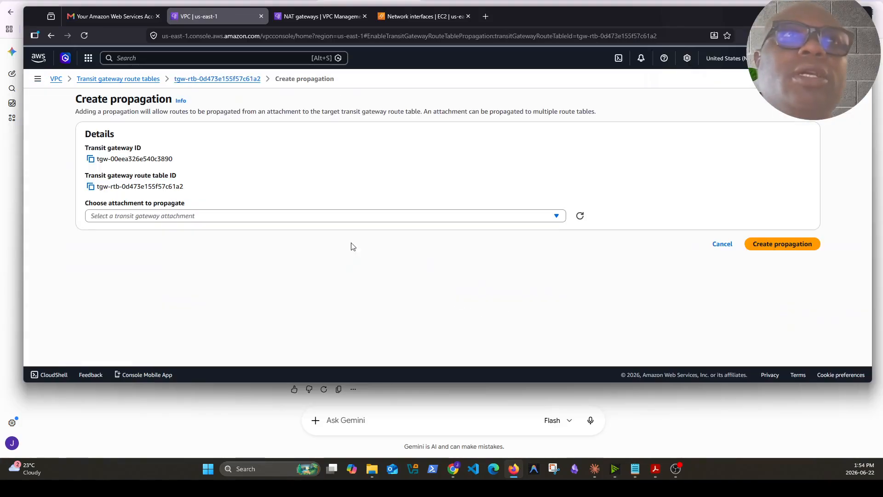
left_click(245, 218)
left_click(224, 256)
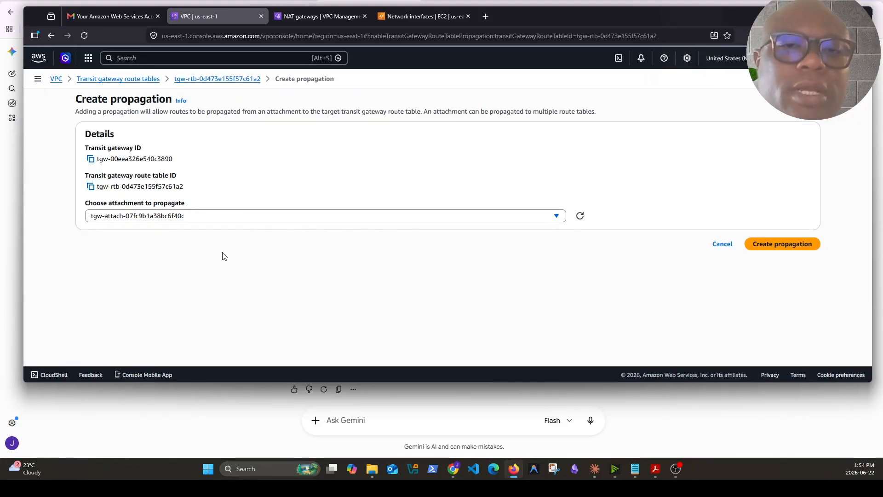
key("alt+Tab")
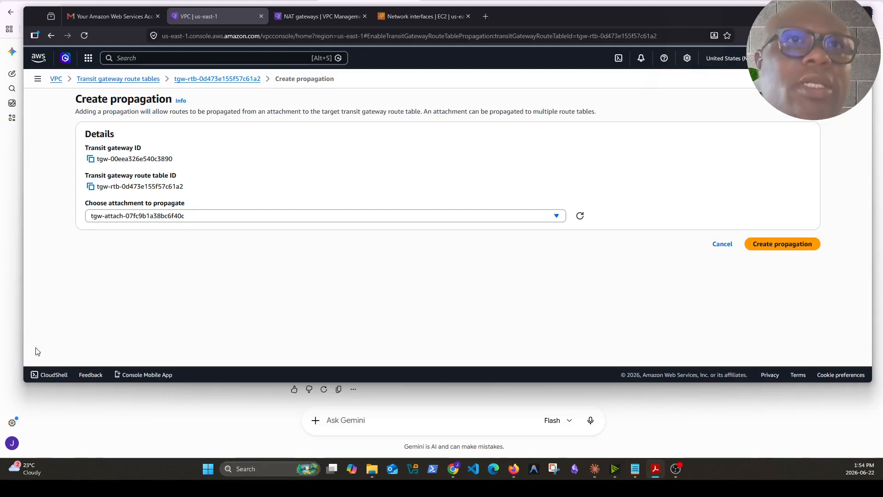
left_click(793, 249)
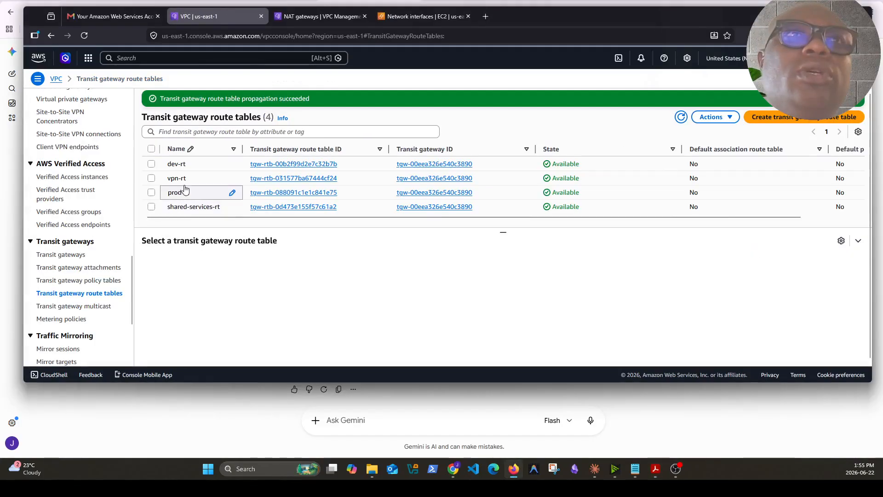
Create a propagation of the shared-services-attach attachment in the dev-rt route table
left_click(287, 169)
left_click(235, 211)
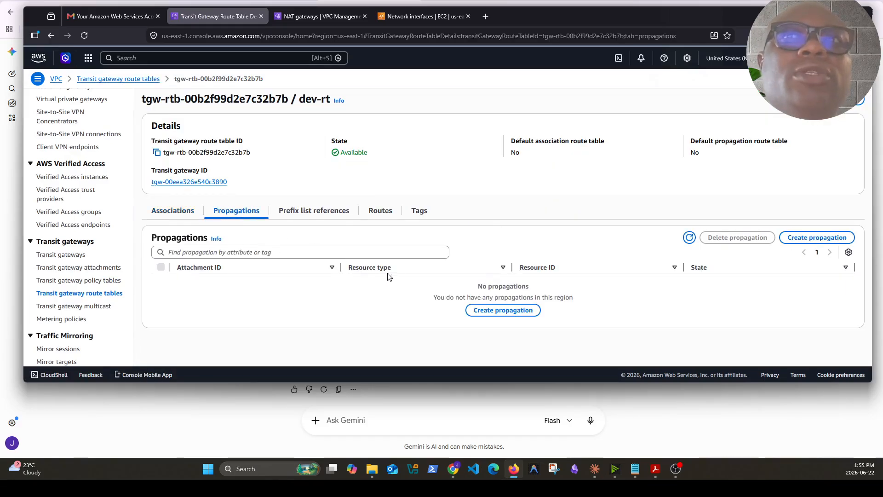
left_click(503, 310)
left_click(295, 215)
left_click(251, 256)
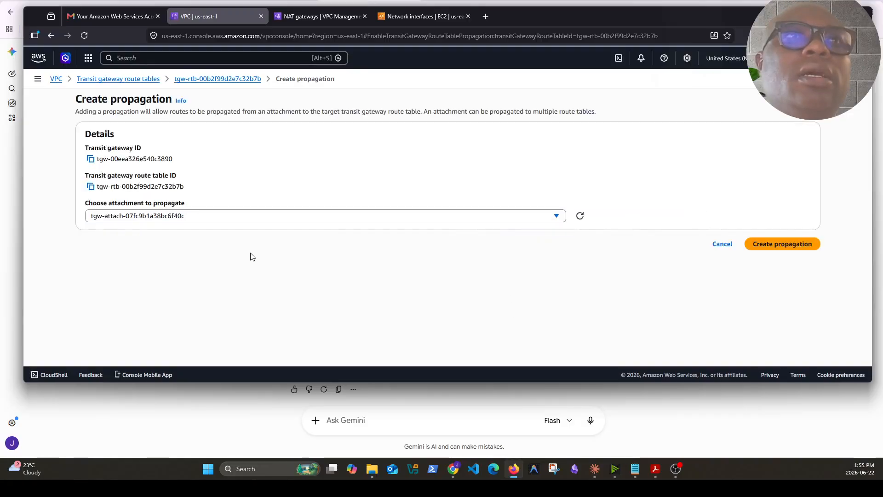
left_click(777, 243)
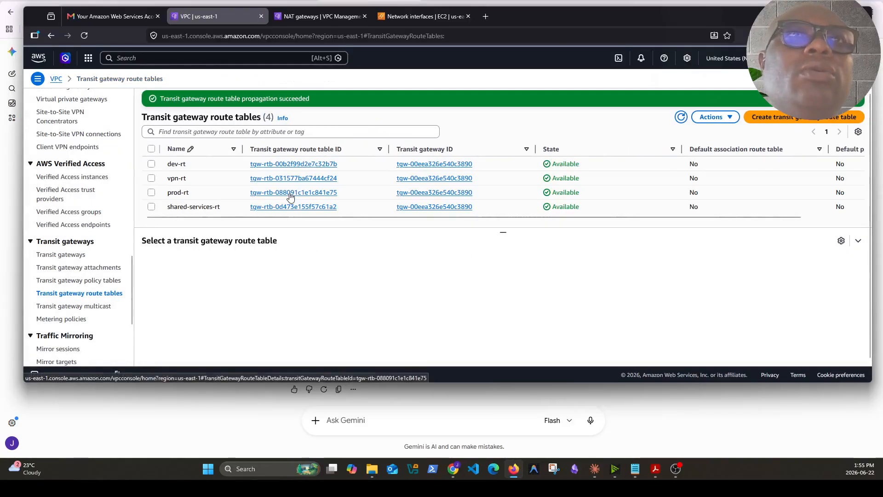
Create a propagation of the shared-services-attach attachment in the prod-rt route table
left_click(290, 194)
left_click(249, 210)
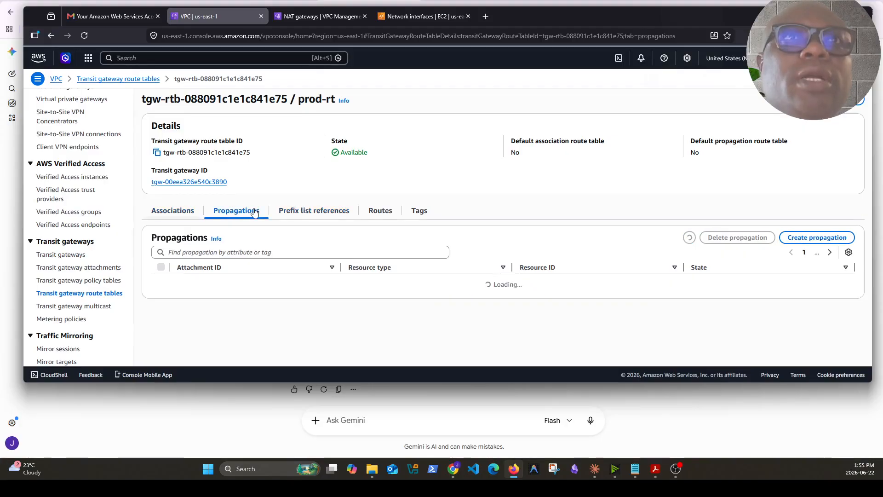
left_click(502, 310)
left_click(520, 220)
left_click(236, 251)
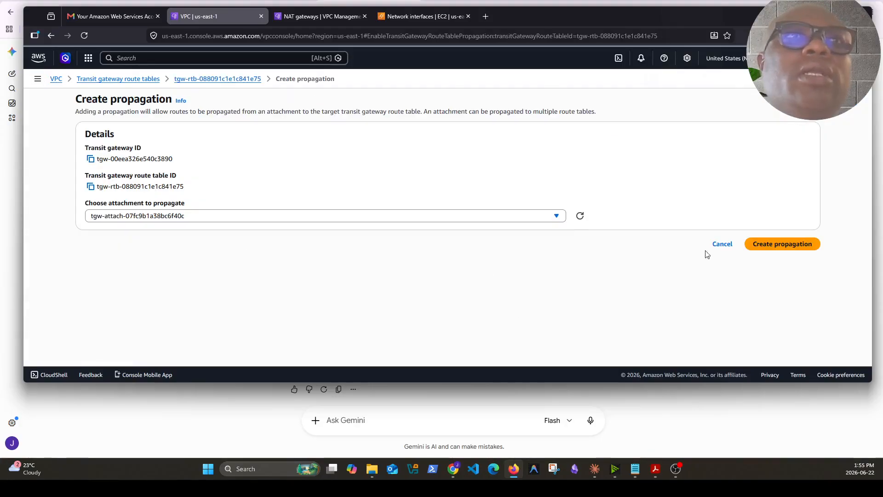
left_click(778, 244)
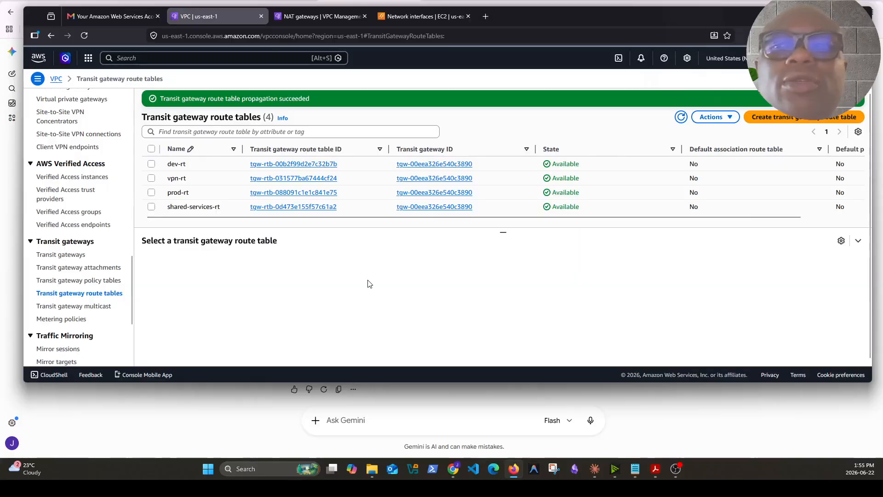